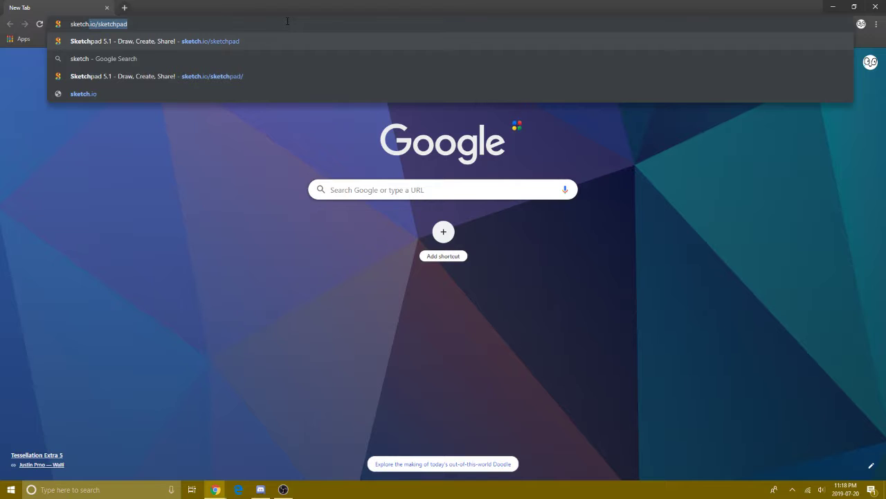
Open sketch.io/sketchpad in the browser and create a new blank 1080 × 1080 px document.
text(tchpad/)
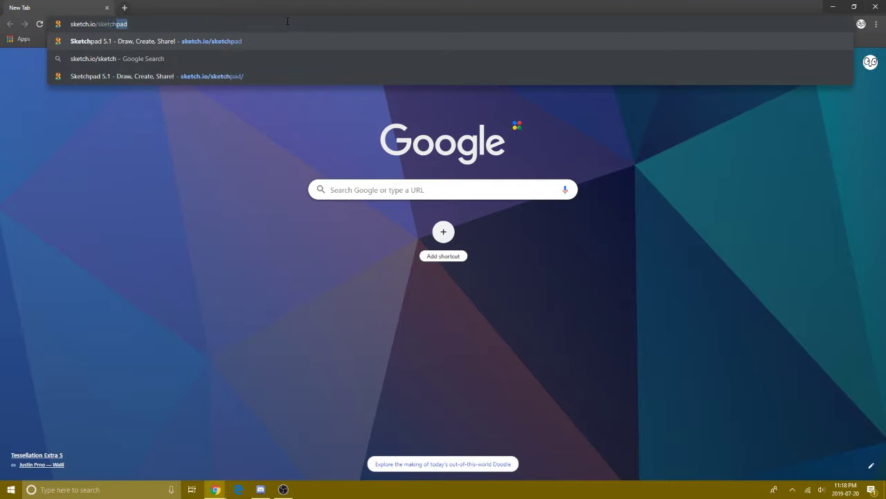
key(Return)
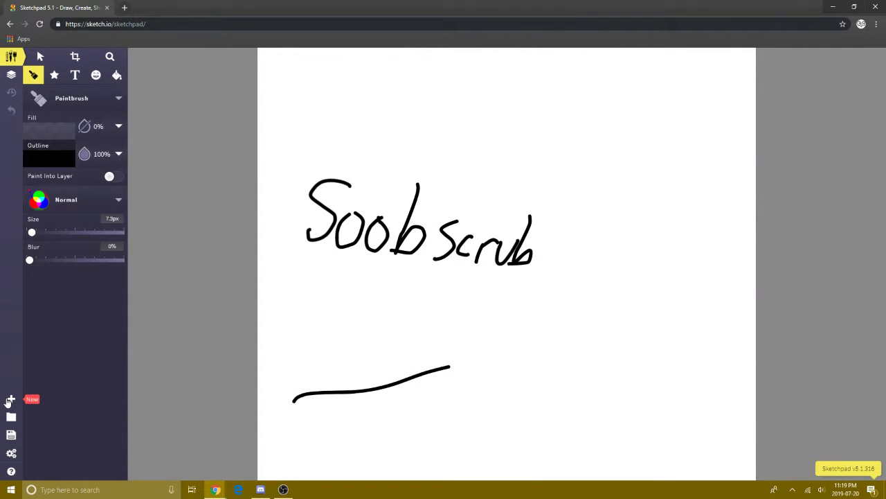
click(11, 398)
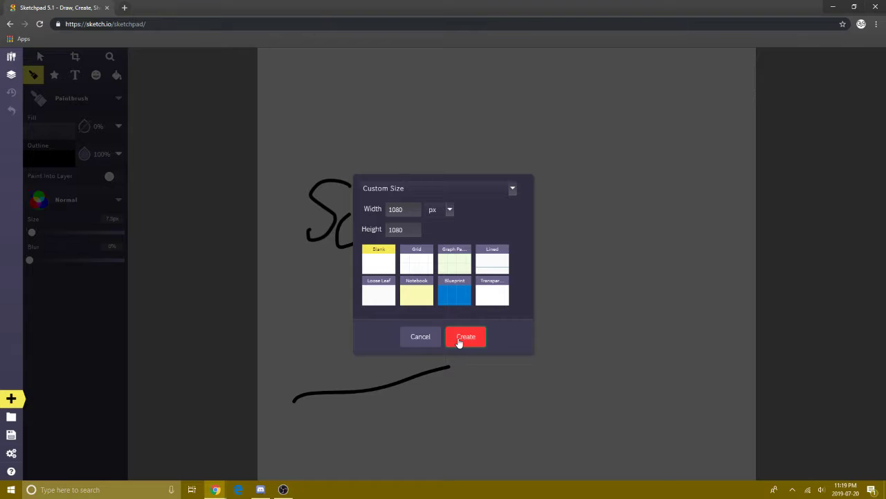
click(460, 338)
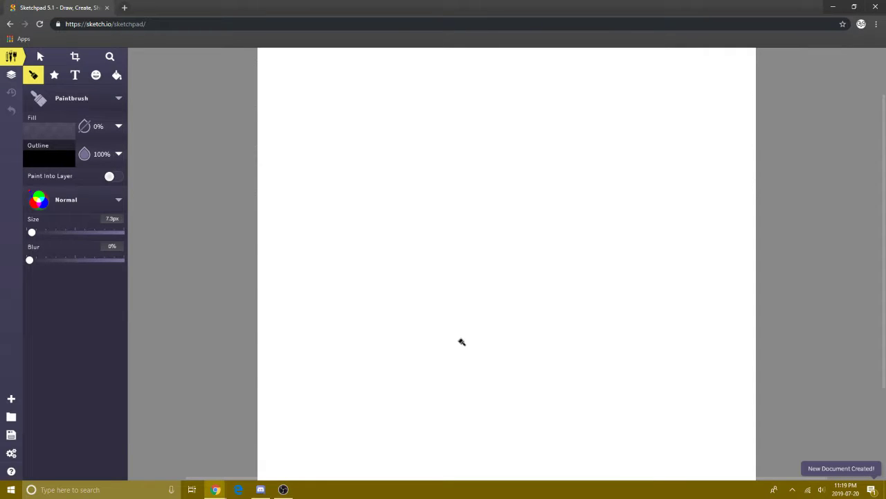
Draw a rounded head outline with the black 7.3 px Paintbrush near the middle of the canvas.
click(435, 213)
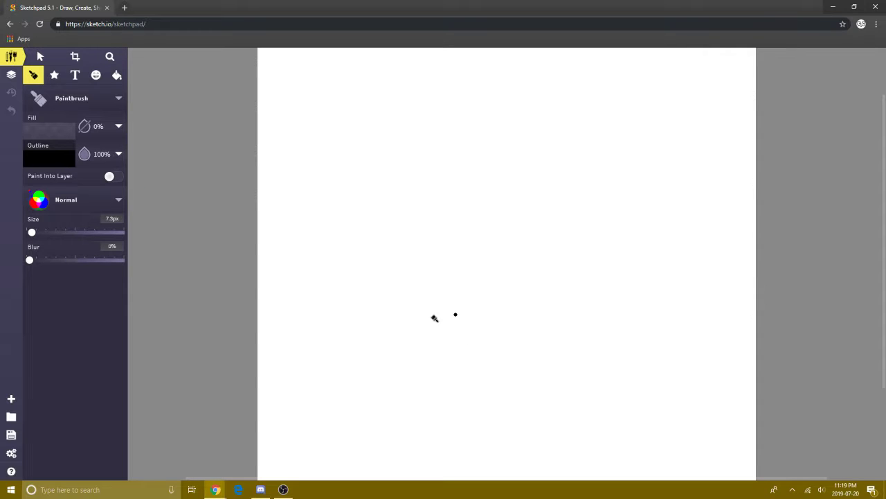
click(459, 279)
mouse_move(443, 236)
mouse_down()
mouse_move(469, 251)
mouse_move(519, 249)
mouse_move(527, 221)
mouse_move(498, 191)
mouse_move(467, 189)
mouse_move(432, 216)
mouse_up()
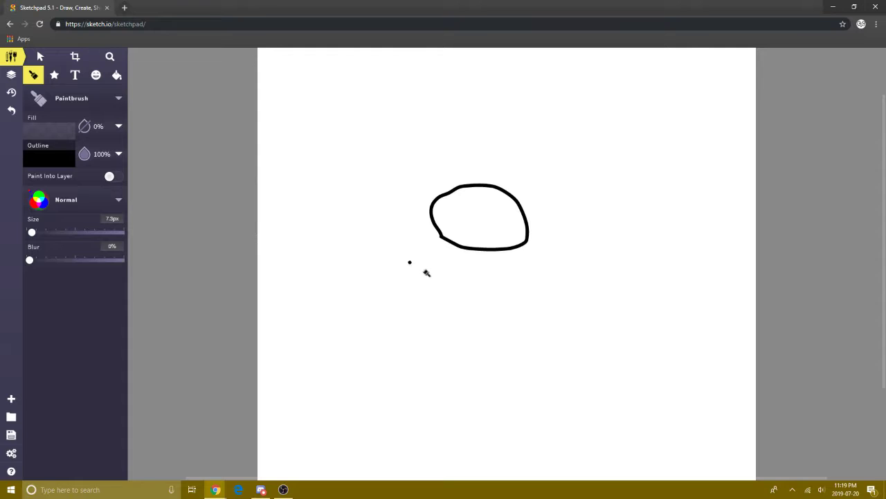
Draw a short vertical torso below the head and two legs spreading from its lower end.
drag(482, 266, 482, 286)
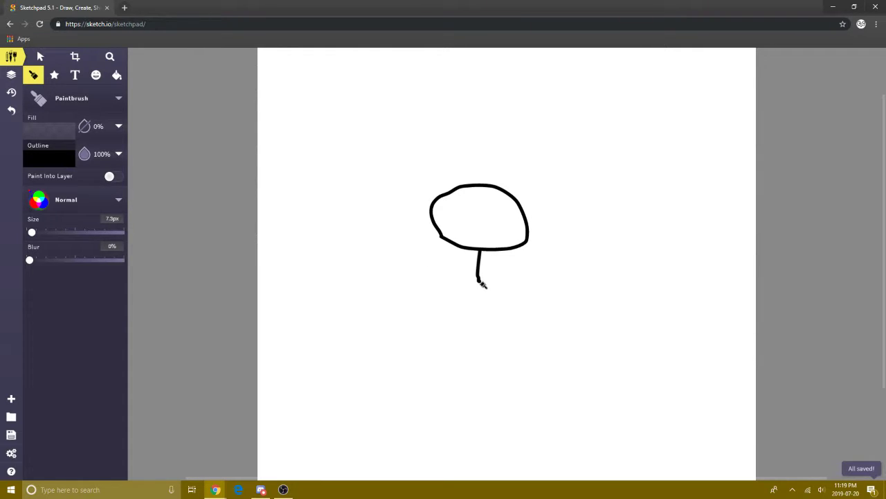
drag(481, 286, 461, 334)
drag(479, 282, 504, 335)
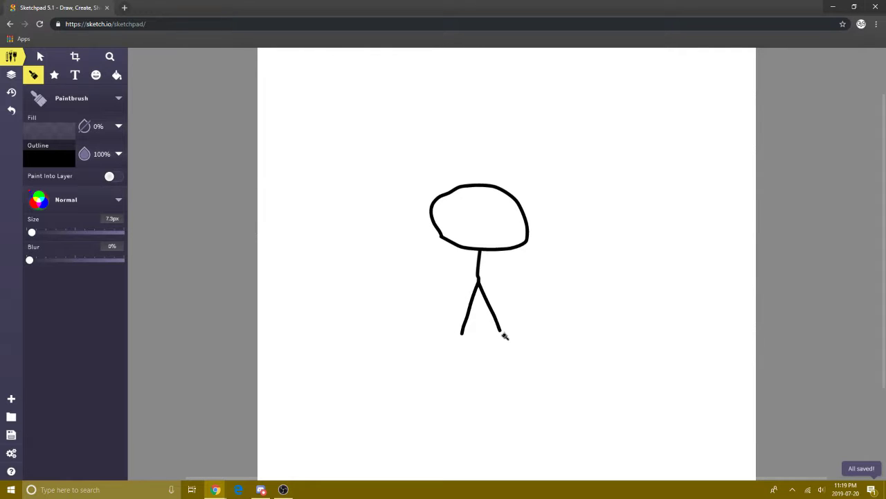
Draw two outstretched arms from the torso, redoing the right arm until its length roughly matches the left one.
drag(480, 276, 426, 270)
drag(481, 276, 585, 259)
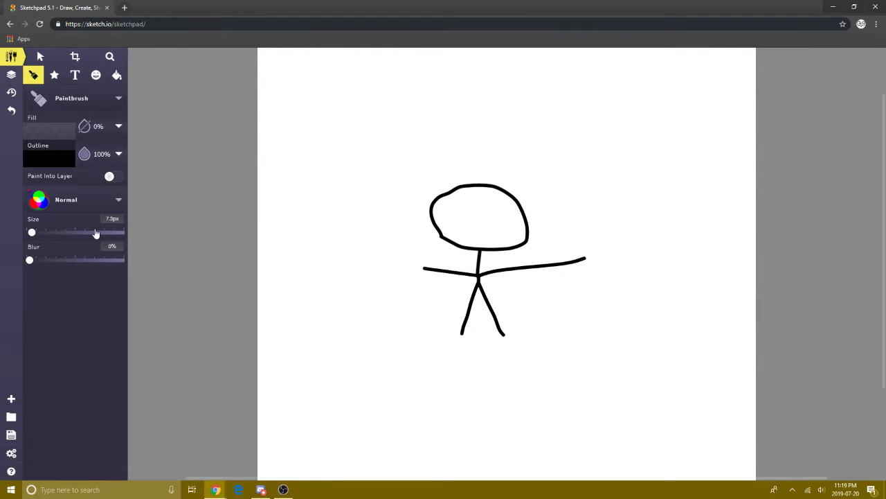
key(ctrl+z)
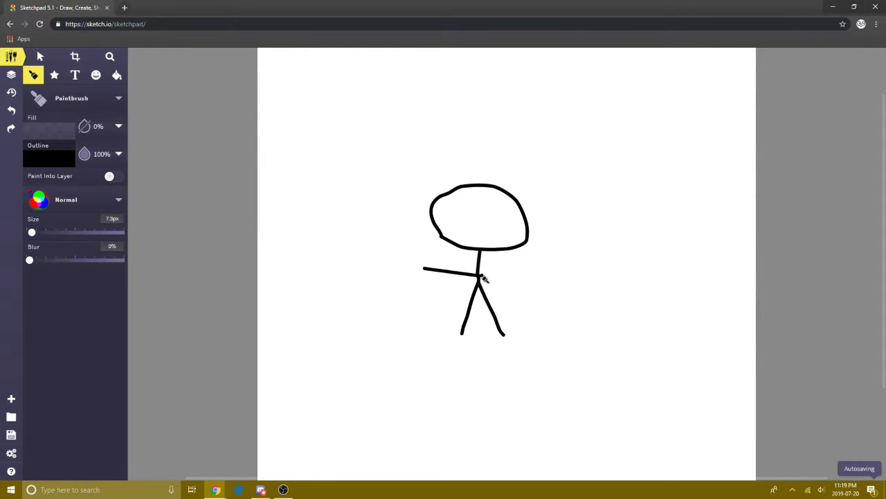
drag(481, 276, 532, 262)
key(ctrl+z)
drag(482, 279, 547, 272)
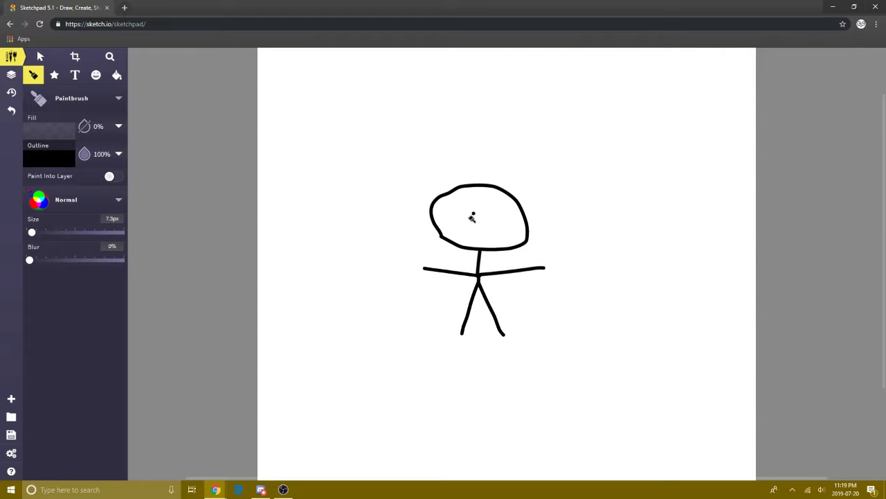
Set the brush size to 22 px and dot two black eyes inside the head.
drag(34, 231, 42, 232)
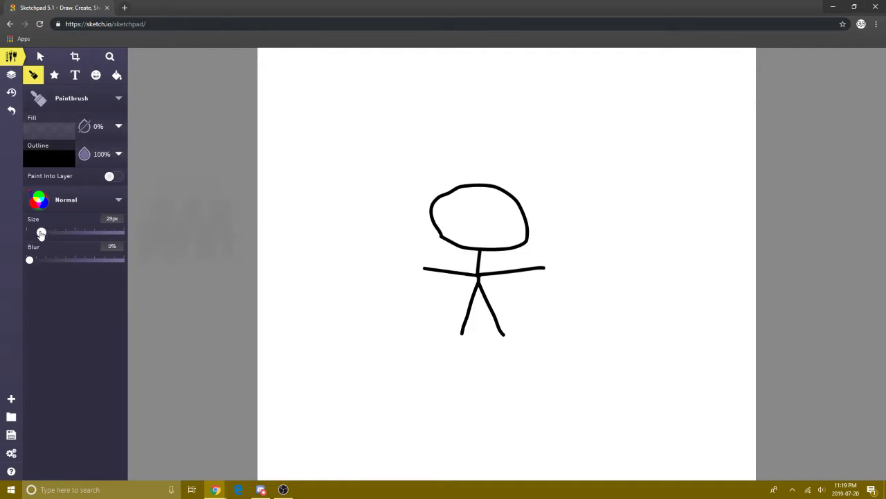
drag(40, 234, 38, 232)
click(469, 224)
click(506, 208)
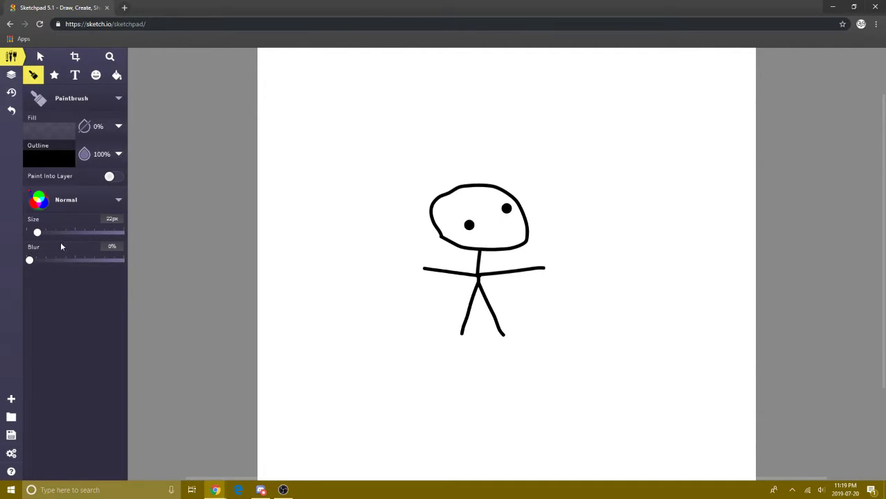
Set the brush size to 8.6 px and draw a slightly slanted mouth and spiky hair with a jagged fringe.
drag(37, 232, 32, 232)
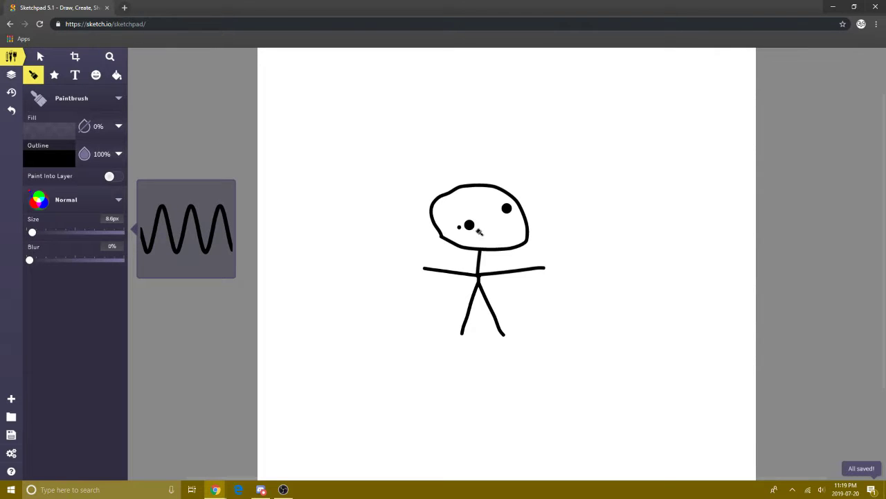
mouse_move(480, 231)
mouse_down()
mouse_move(522, 228)
mouse_move(513, 232)
mouse_up()
key(ctrl+z)
key(ctrl+z)
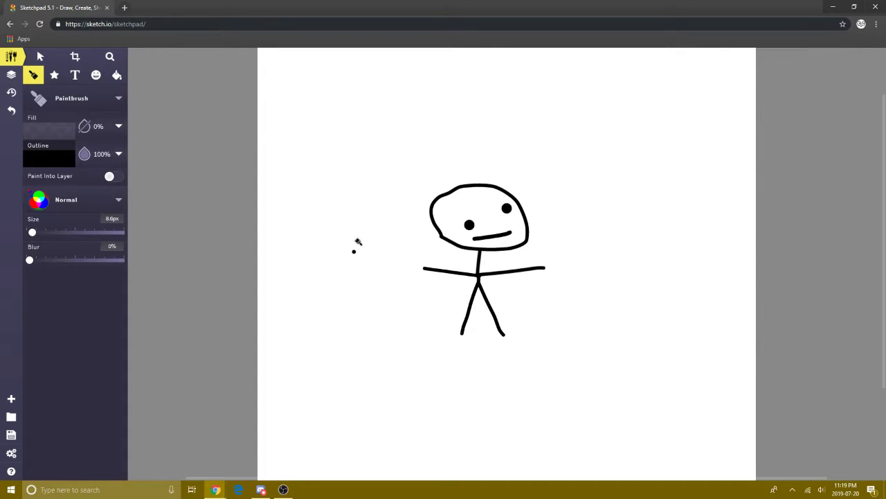
mouse_move(434, 219)
mouse_down()
mouse_move(405, 212)
mouse_move(436, 199)
mouse_move(434, 169)
mouse_move(446, 184)
mouse_move(522, 183)
mouse_move(516, 196)
mouse_move(544, 197)
mouse_move(527, 212)
mouse_up()
mouse_move(434, 219)
mouse_down()
mouse_move(457, 204)
mouse_move(510, 198)
mouse_move(531, 220)
mouse_up()
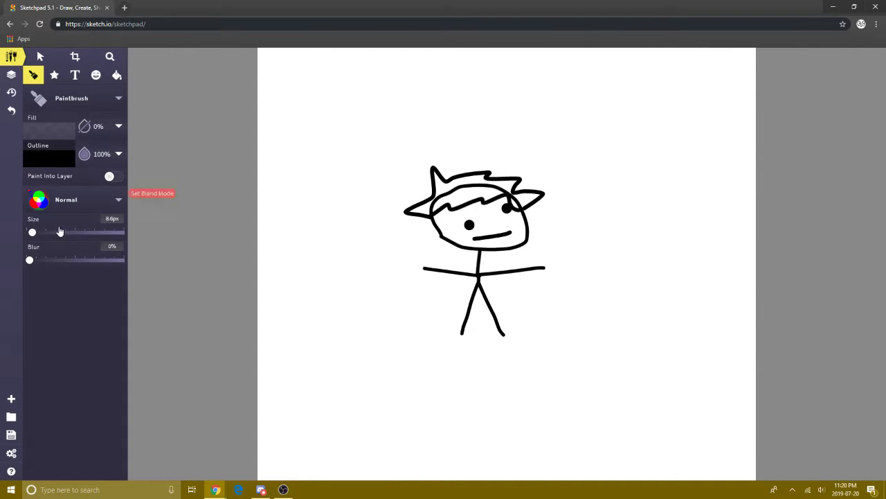
Set the outline colour to white and paint over the part of the head outline that runs through the hair.
click(118, 154)
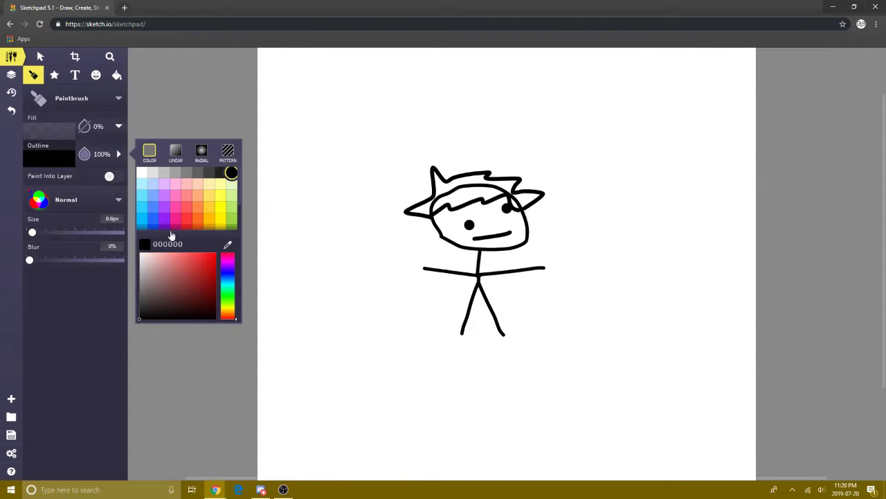
click(141, 254)
click(436, 212)
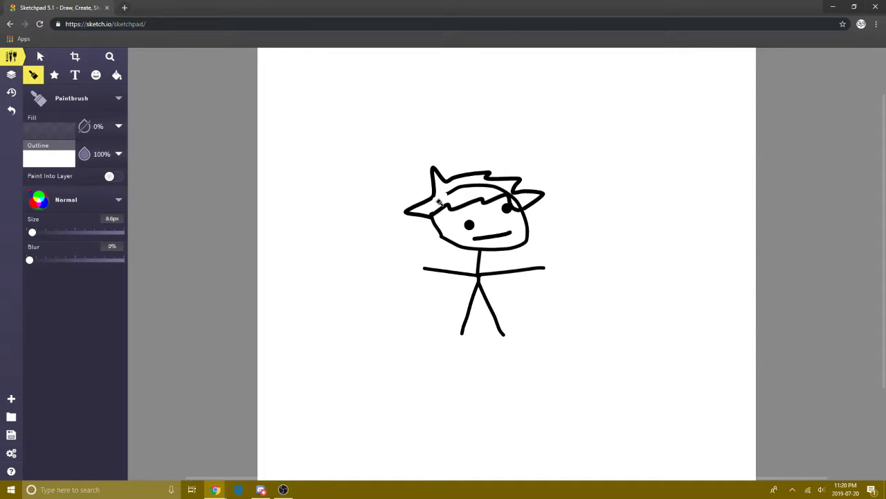
key(ctrl+z)
key(ctrl+z)
key(ctrl+z)
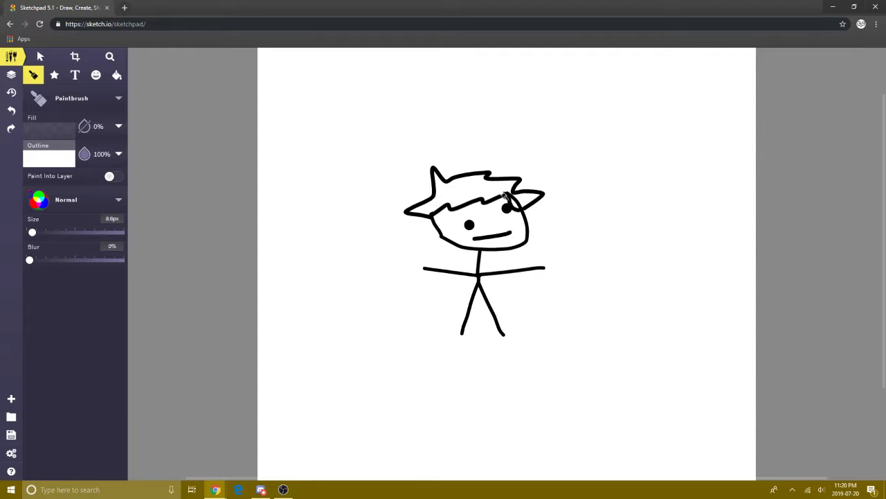
click(507, 198)
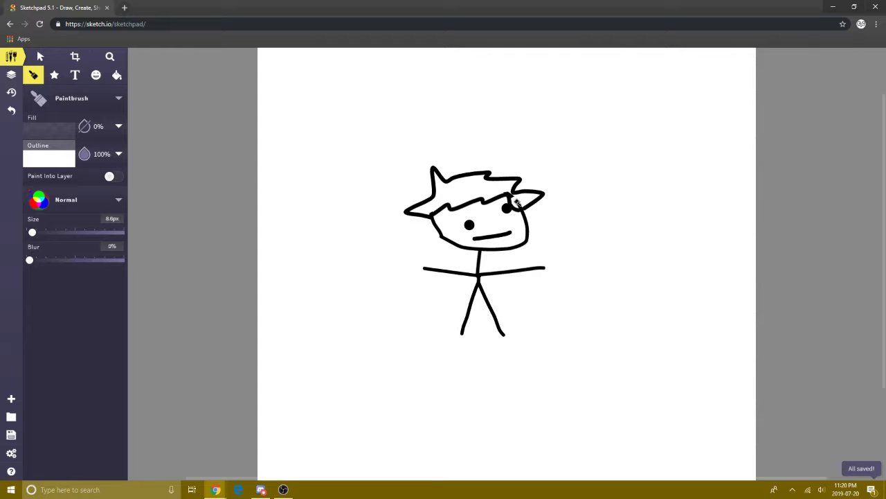
key(ctrl+z)
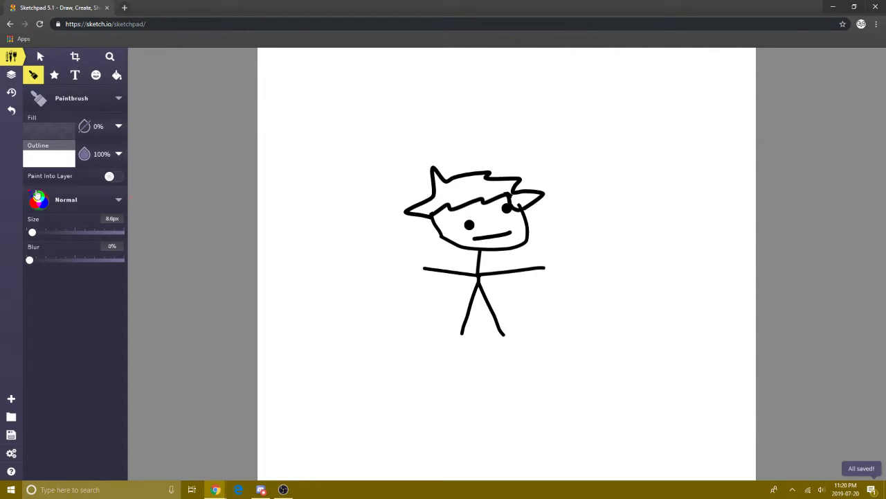
Paint out the jagged excess at the fringe's corner above the right eye with a white 3.5 px brush.
drag(32, 234, 29, 236)
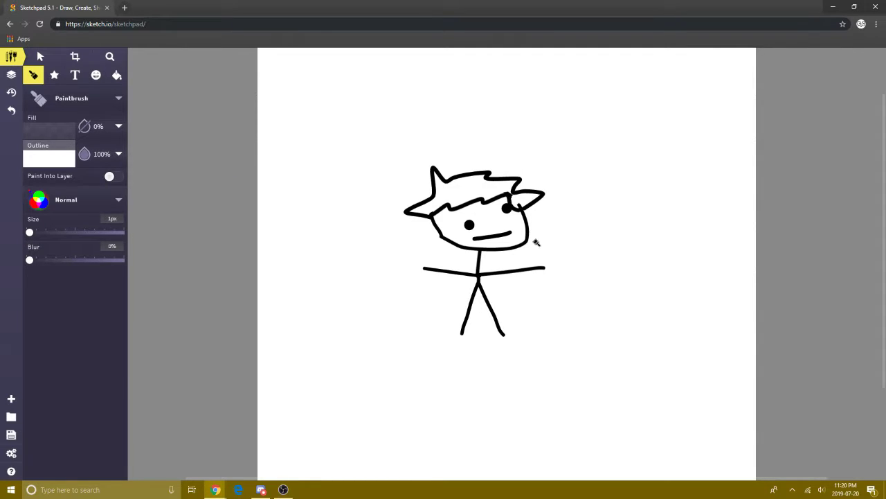
click(109, 56)
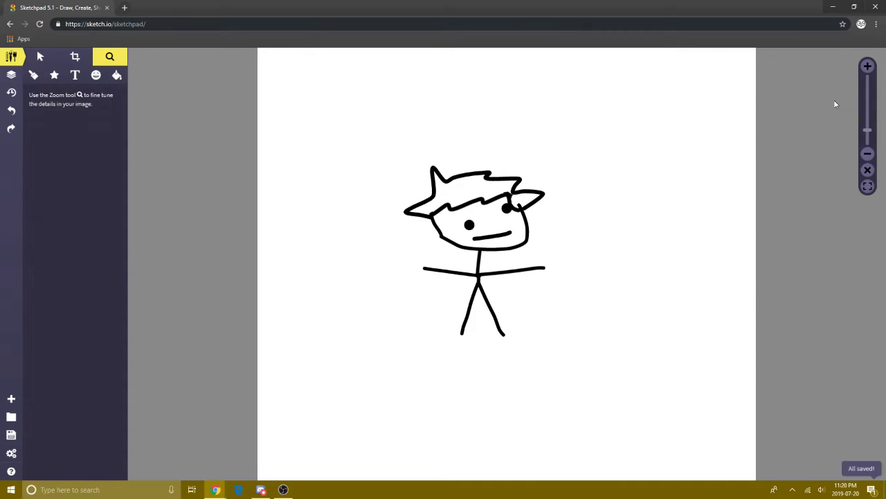
scroll(530, 390, up, 5)
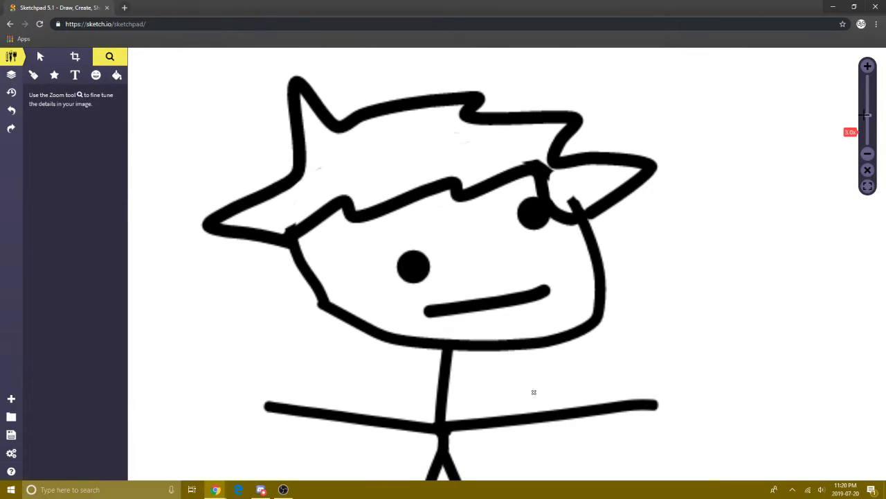
mouse_move(549, 188)
mouse_down()
mouse_move(535, 198)
mouse_move(534, 247)
mouse_up()
scroll(862, 116, up, 3)
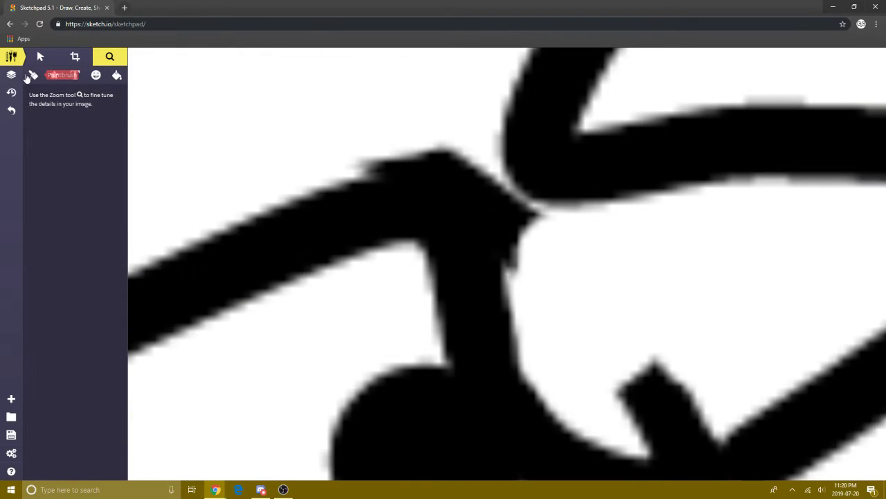
click(33, 75)
drag(30, 234, 31, 233)
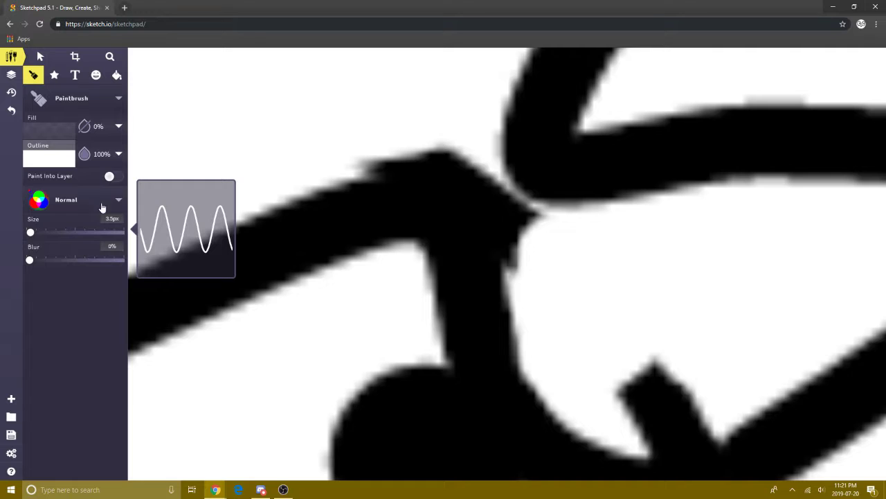
mouse_move(374, 160)
mouse_down()
mouse_move(426, 152)
mouse_move(370, 151)
mouse_move(403, 147)
mouse_move(386, 160)
mouse_move(443, 152)
mouse_move(457, 162)
mouse_move(446, 148)
mouse_move(474, 167)
mouse_move(444, 161)
mouse_move(488, 190)
mouse_move(484, 177)
mouse_move(497, 207)
mouse_move(520, 222)
mouse_move(505, 220)
mouse_move(524, 261)
mouse_up()
key(ctrl+z)
key(ctrl+z)
key(ctrl+z)
key(ctrl+z)
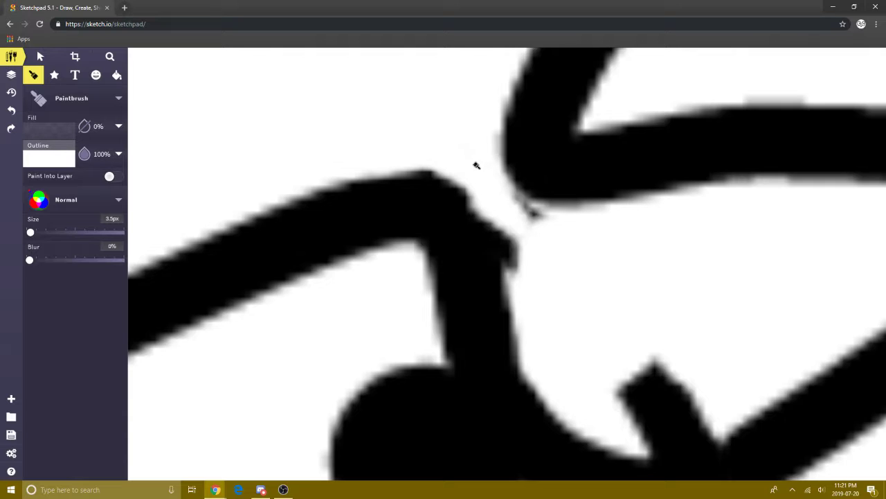
key(ctrl+z)
mouse_move(471, 168)
mouse_down()
mouse_move(499, 208)
mouse_move(517, 215)
mouse_move(532, 252)
mouse_move(529, 291)
mouse_move(524, 257)
mouse_move(538, 224)
mouse_move(646, 267)
mouse_move(542, 236)
mouse_move(533, 221)
mouse_move(596, 230)
mouse_up()
key(ctrl+z)
key(ctrl+z)
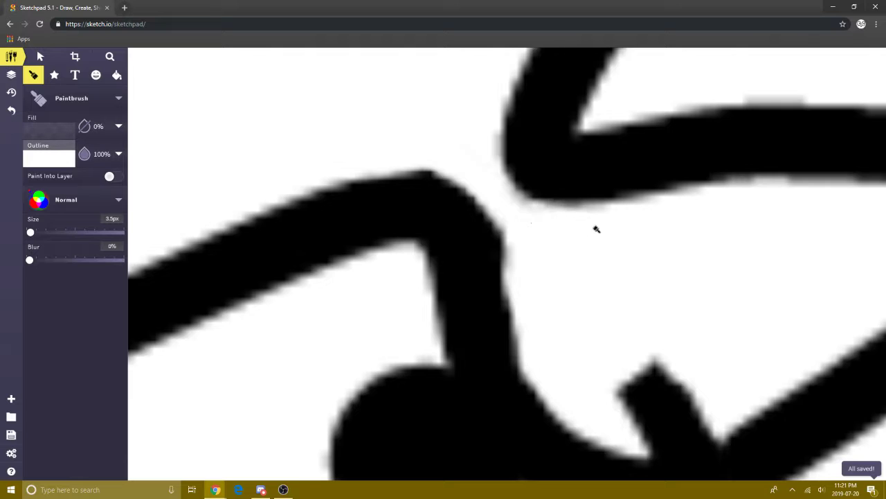
Paint out the stub of the head outline sticking up into the right hair tuft in white.
mouse_move(664, 257)
mouse_down()
mouse_move(672, 284)
mouse_move(642, 381)
mouse_move(622, 386)
mouse_move(692, 354)
mouse_move(643, 369)
mouse_move(652, 384)
mouse_move(609, 376)
mouse_move(703, 374)
mouse_move(616, 405)
mouse_move(678, 394)
mouse_move(637, 424)
mouse_move(716, 389)
mouse_move(653, 418)
mouse_move(645, 429)
mouse_move(706, 409)
mouse_move(659, 436)
mouse_move(674, 425)
mouse_move(636, 434)
mouse_up()
key(ctrl+z)
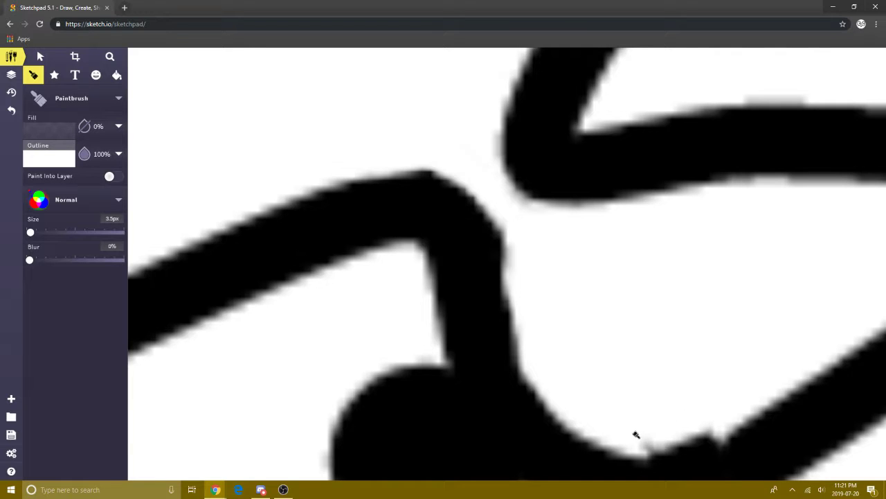
mouse_move(649, 440)
mouse_down()
mouse_move(664, 448)
mouse_move(725, 429)
mouse_move(679, 445)
mouse_move(648, 449)
mouse_move(716, 439)
mouse_move(641, 441)
mouse_move(659, 446)
mouse_up()
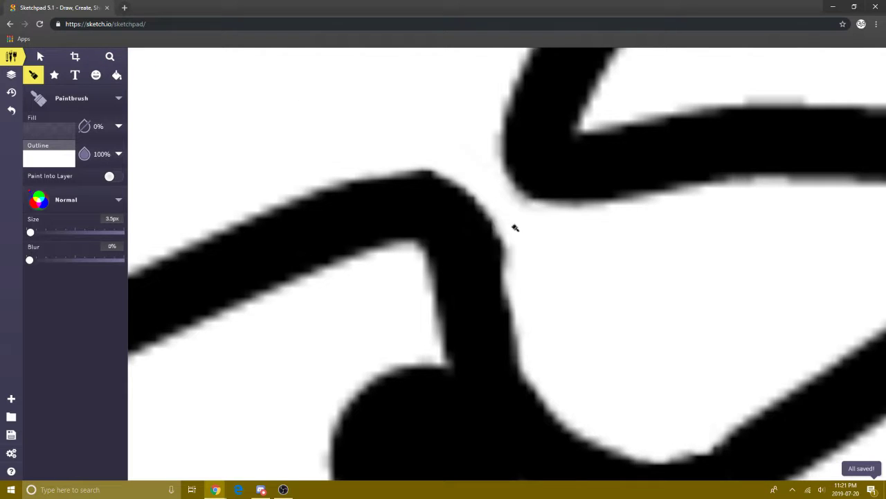
Smooth the outer edge of the fringe's corner next to the right hair tuft with a white stroke.
drag(514, 234, 505, 287)
key(ctrl+z)
key(ctrl+z)
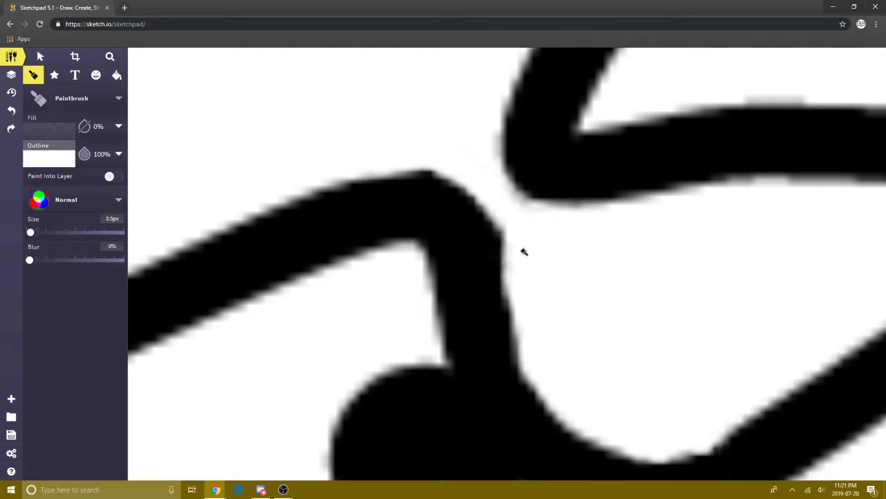
drag(520, 234, 527, 290)
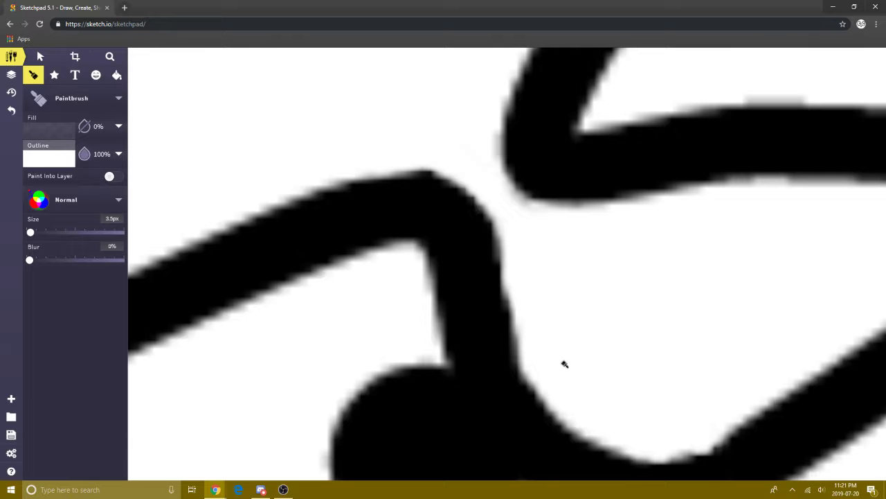
Set the Vector Fill colour to solid dark purple 700079.
click(109, 56)
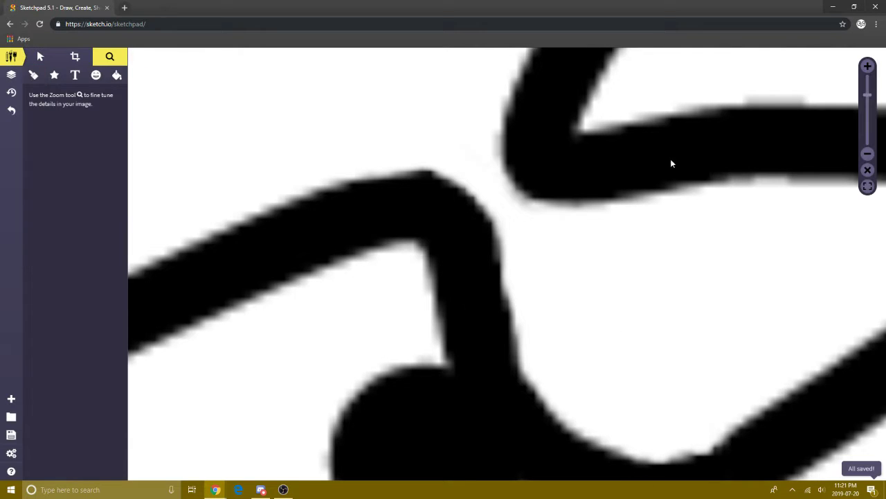
click(868, 123)
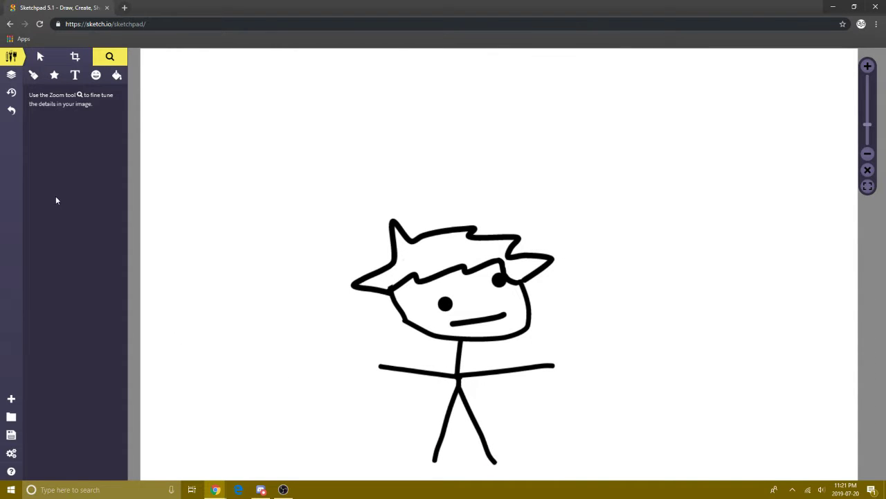
click(115, 76)
click(55, 75)
click(32, 75)
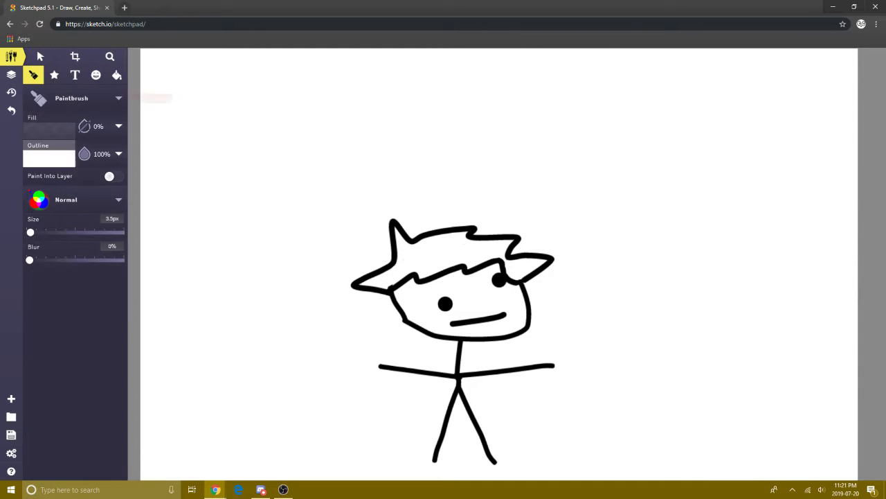
click(116, 75)
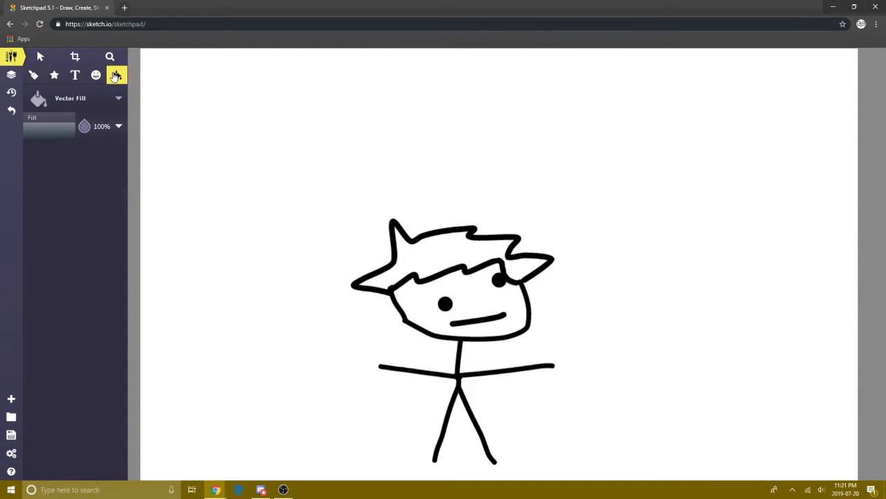
click(61, 135)
click(149, 127)
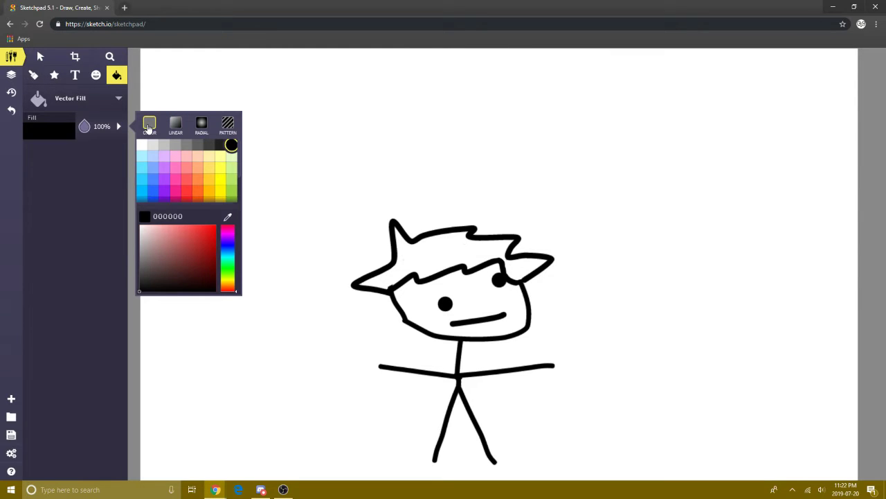
click(216, 223)
drag(223, 231, 244, 258)
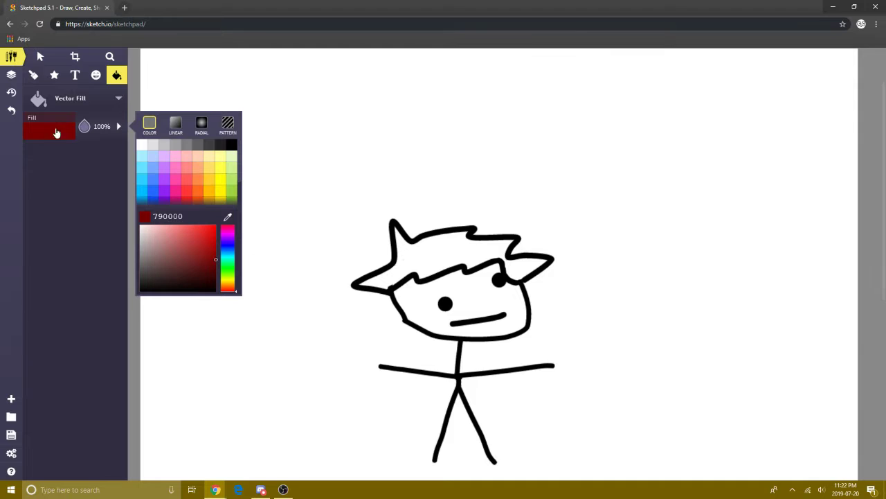
drag(231, 256, 230, 235)
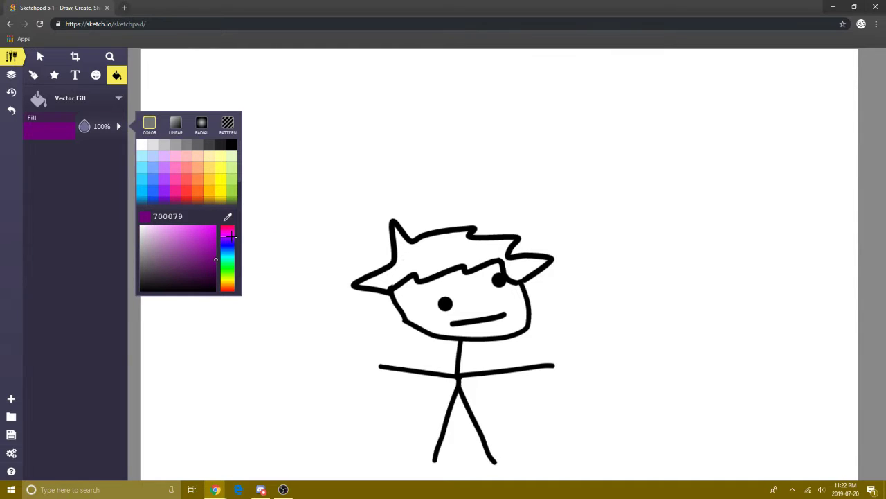
Try to fill the hair with the dark purple using Vector Fill, and undo the fill.
click(424, 252)
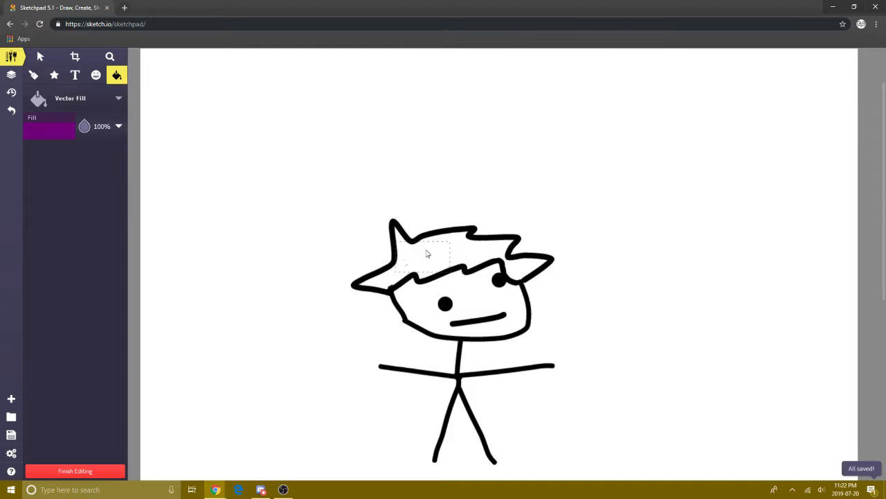
click(428, 255)
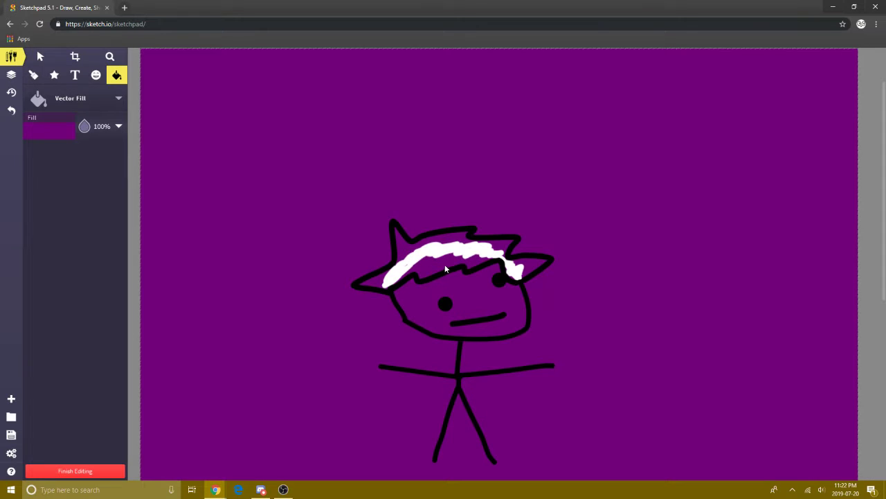
key(ctrl+z)
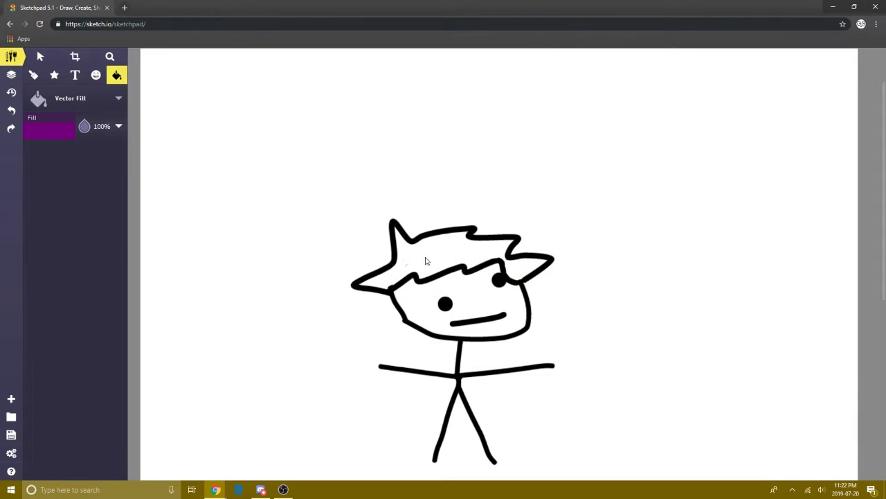
Change the fill tool to Pixel Fill and set its solid colour to purple 650095.
click(96, 108)
click(168, 121)
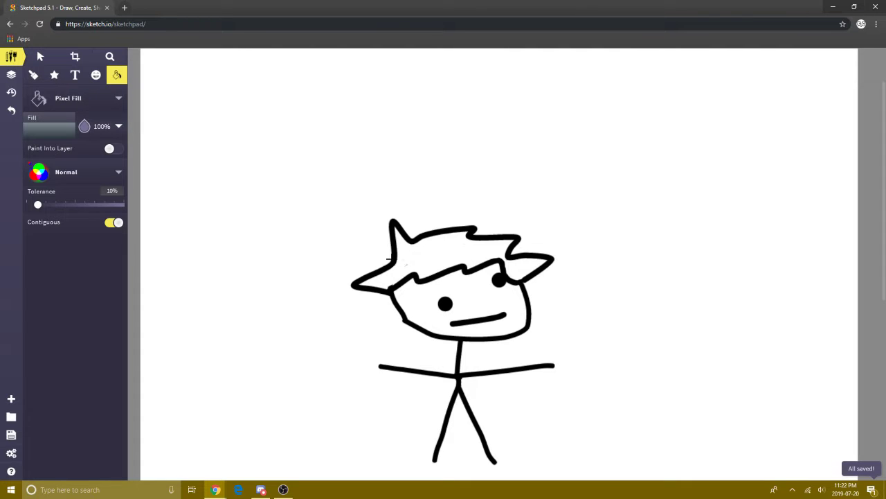
click(56, 138)
click(149, 123)
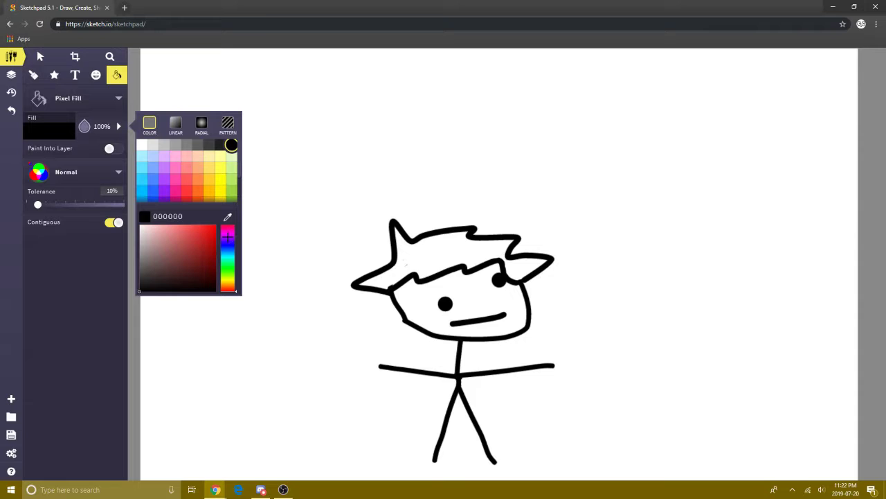
click(142, 145)
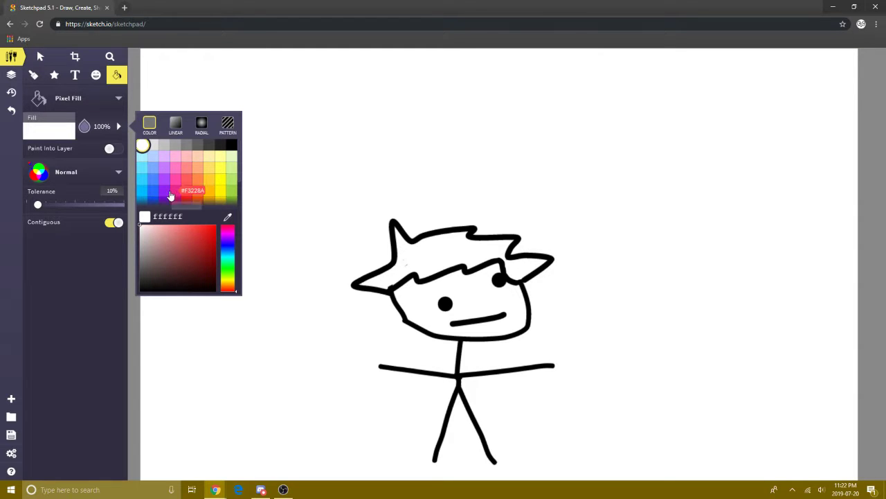
click(164, 189)
click(165, 200)
drag(229, 244, 230, 256)
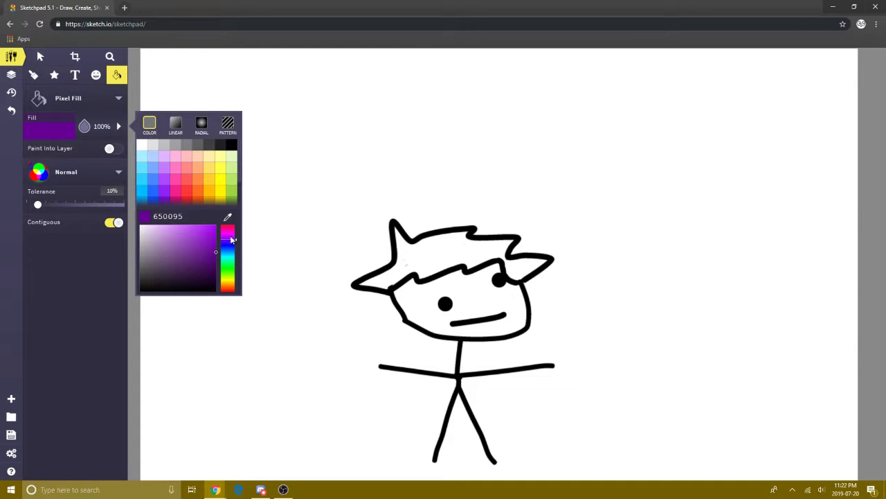
click(458, 255)
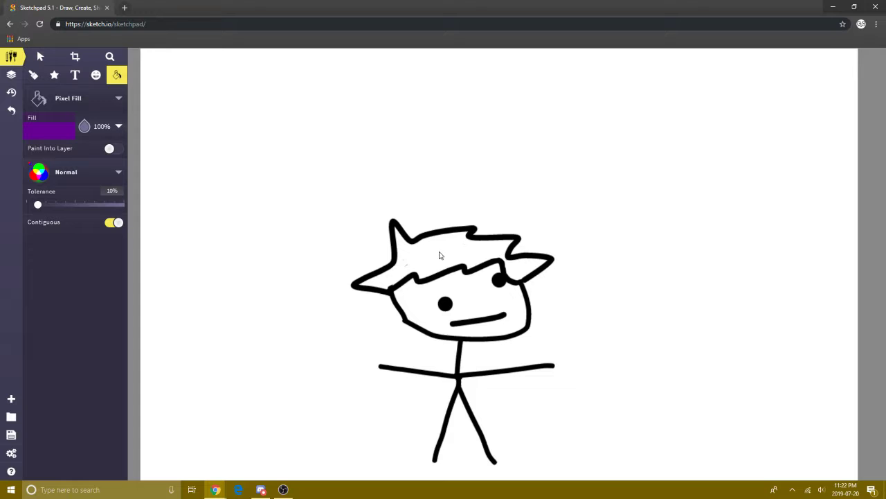
Set the Pixel Fill tolerance to 50% and enable Paint Into Layer.
drag(38, 205, 83, 205)
click(110, 148)
click(118, 98)
click(170, 95)
click(118, 97)
click(166, 118)
Try filling the hair in purple at 50% and at 80% tolerance, undoing each fill.
click(427, 253)
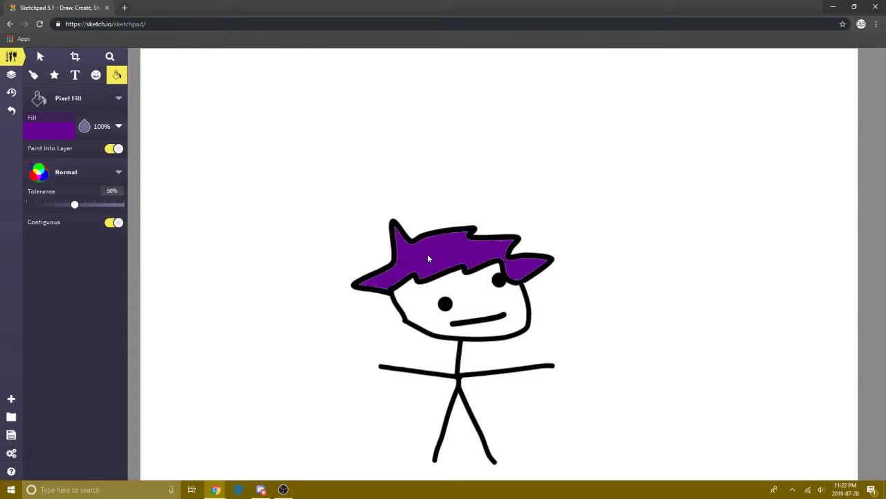
key(ctrl+z)
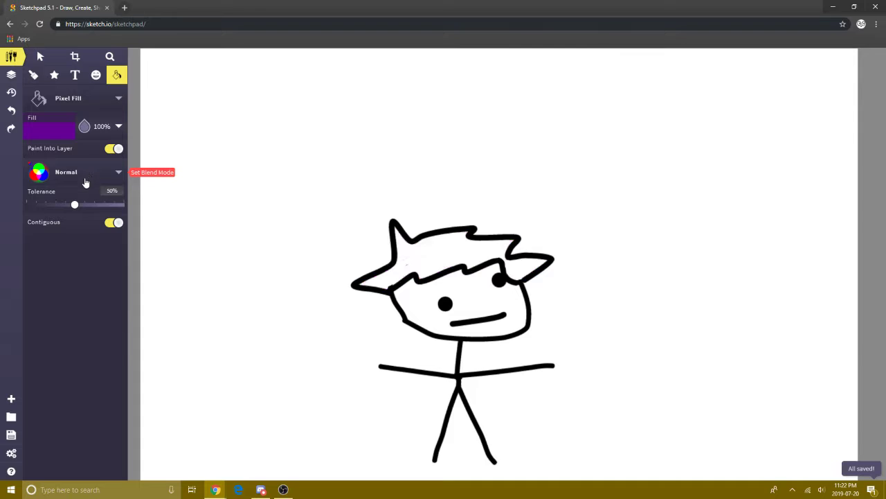
drag(74, 205, 127, 209)
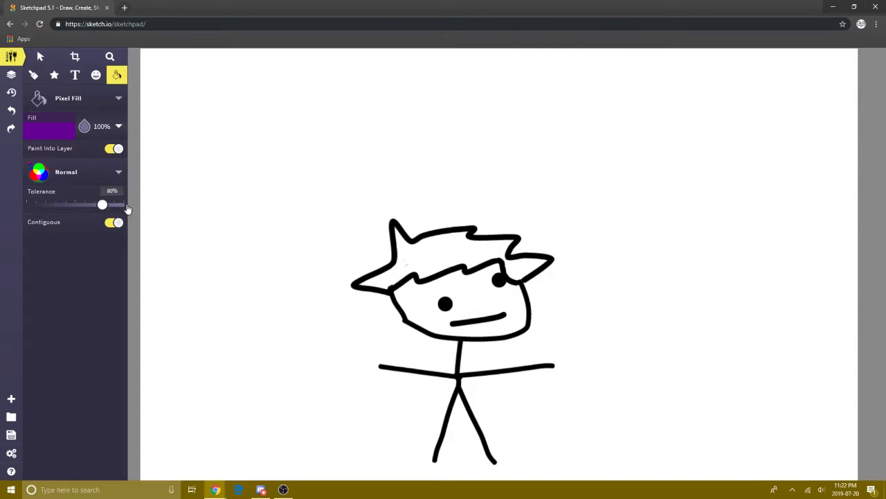
click(448, 253)
key(ctrl+z)
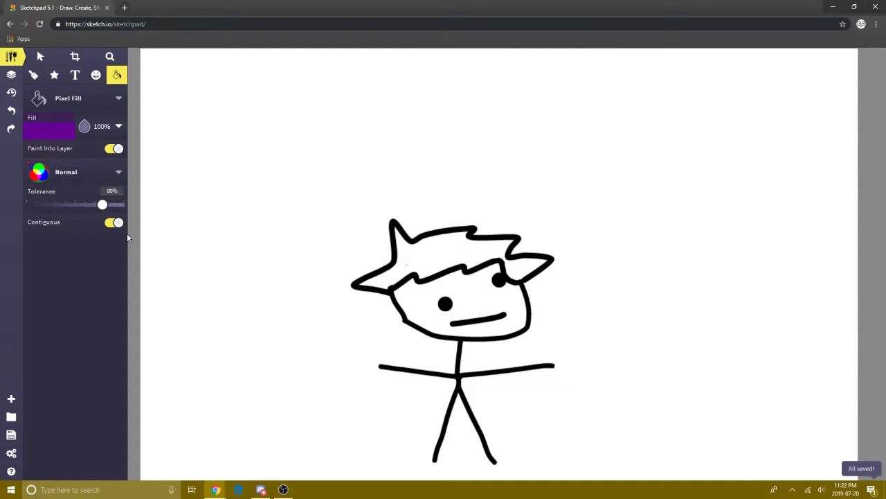
Try filling the hair in purple at 100% tolerance, and undo the fills.
drag(101, 205, 120, 204)
click(447, 256)
key(ctrl+z)
click(441, 266)
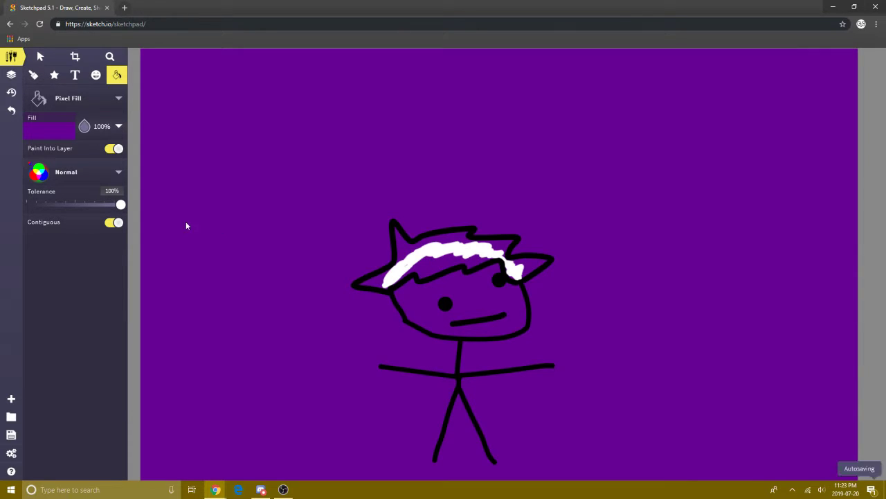
key(ctrl+z)
Try a purple hair fill at 98% tolerance and undo it.
drag(121, 204, 119, 205)
click(423, 249)
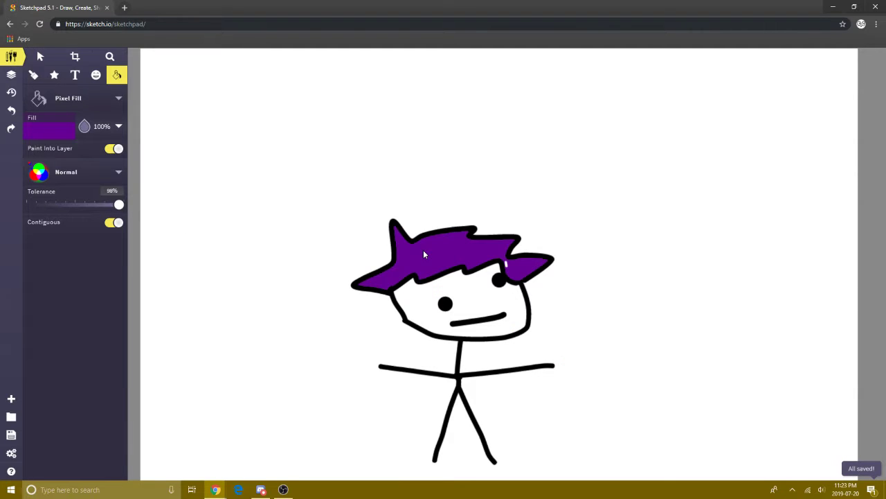
key(ctrl+z)
Set the Pixel Fill tolerance to 99% and fill the hair with purple.
drag(119, 204, 120, 206)
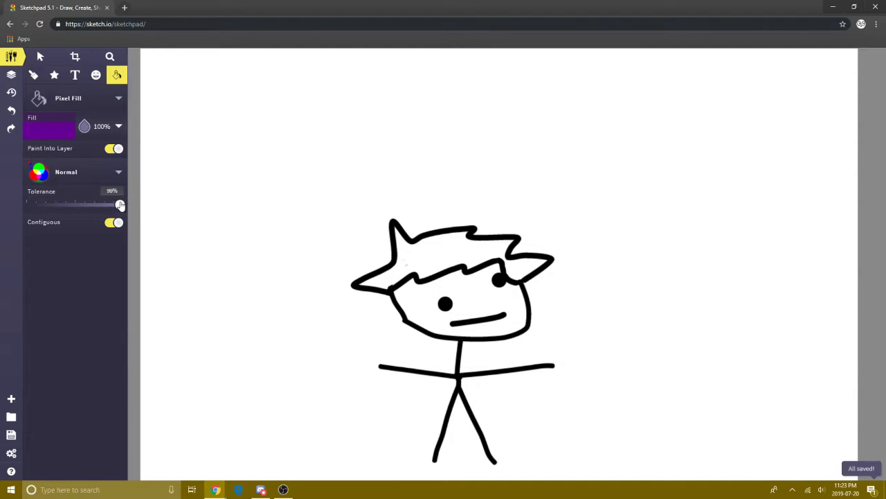
click(447, 251)
scroll(248, 237, down, 1)
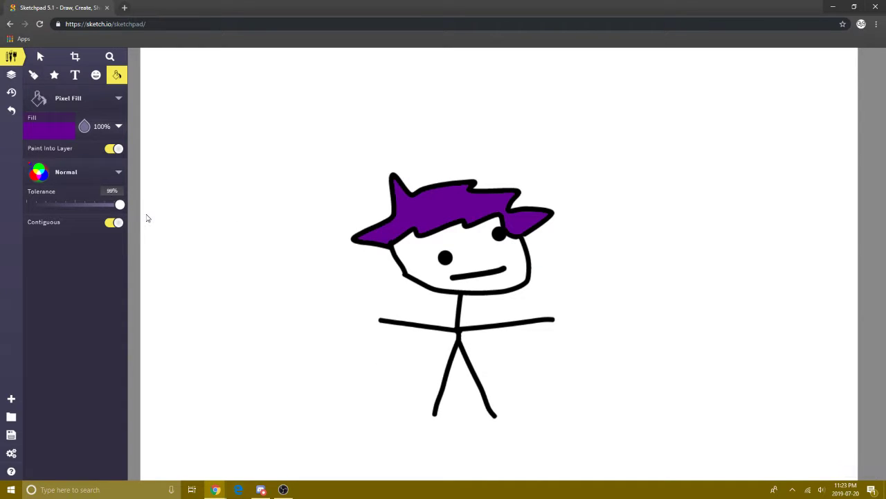
Re-enter the Pixel Fill tolerance as 98% and raise it back to 99%.
drag(146, 218, 184, 240)
double_click(113, 191)
text(1)
text(99)
key(Up)
key(BackSpace)
key(BackSpace)
key(BackSpace)
text(98)
key(Up)
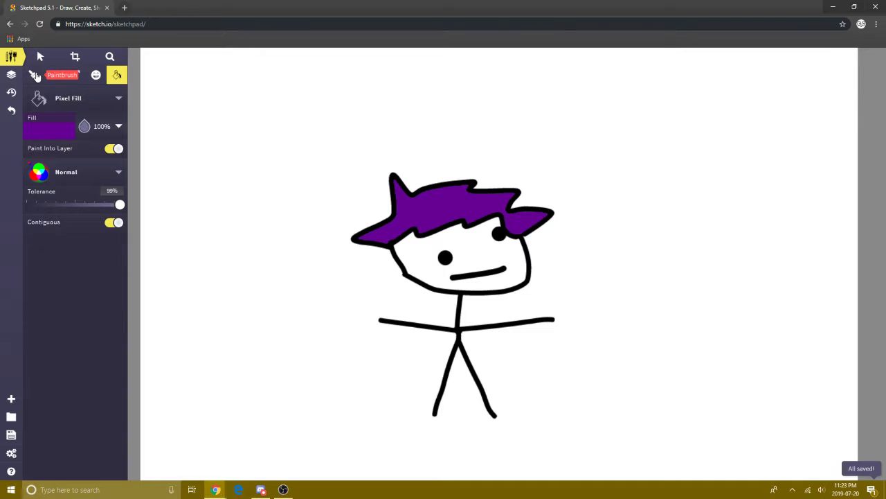
Switch to the Paintbrush at 7.3 px and set its fill opacity to 0%.
key(b)
click(30, 232)
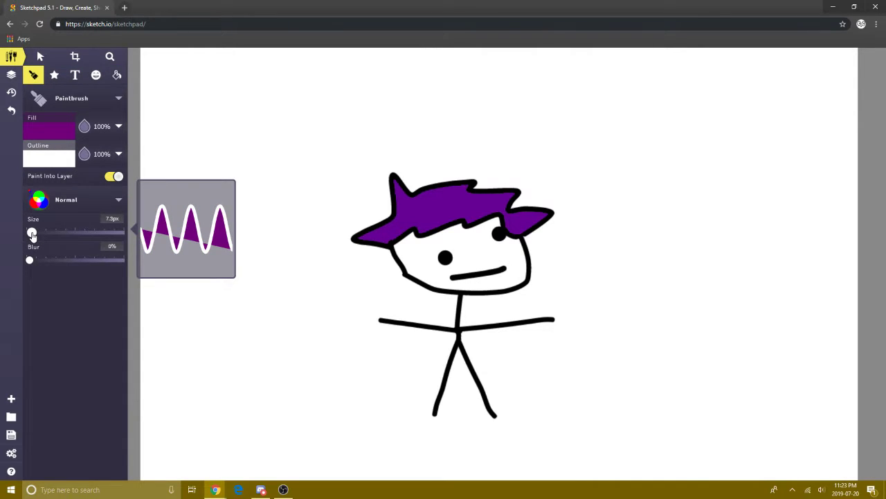
click(55, 130)
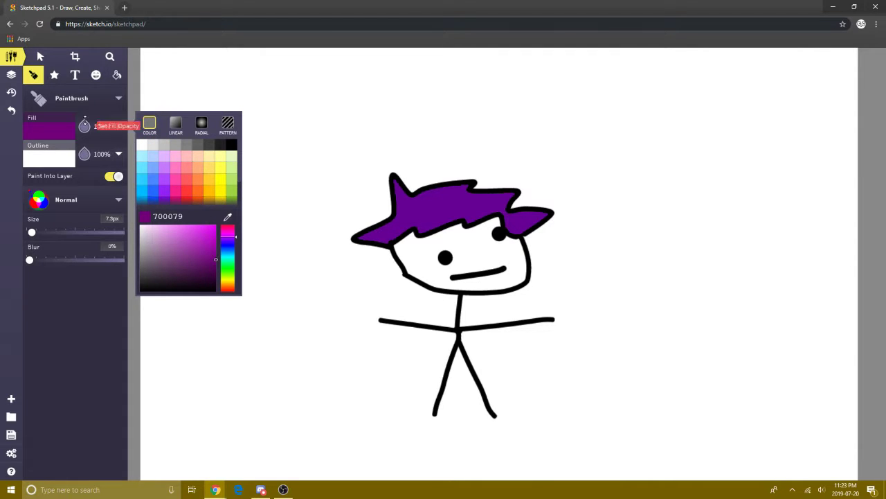
drag(84, 126, 91, 190)
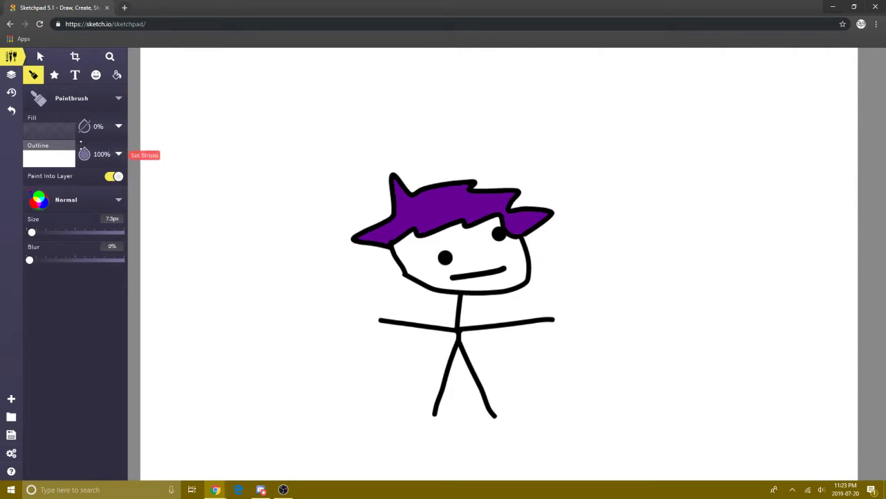
Try a white brush fill and return the fill opacity to 0%.
click(119, 127)
click(118, 127)
click(119, 126)
click(142, 145)
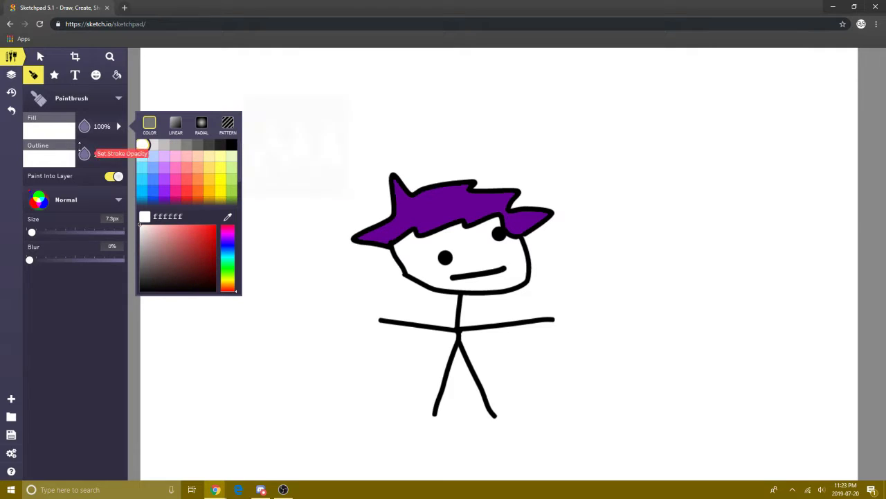
click(84, 126)
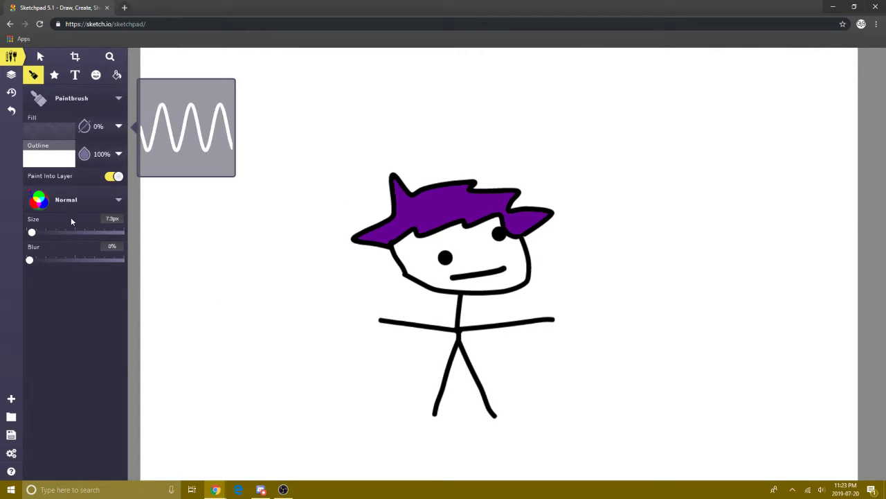
Set the brush size to 14 px and its outline colour to black.
drag(32, 233, 34, 233)
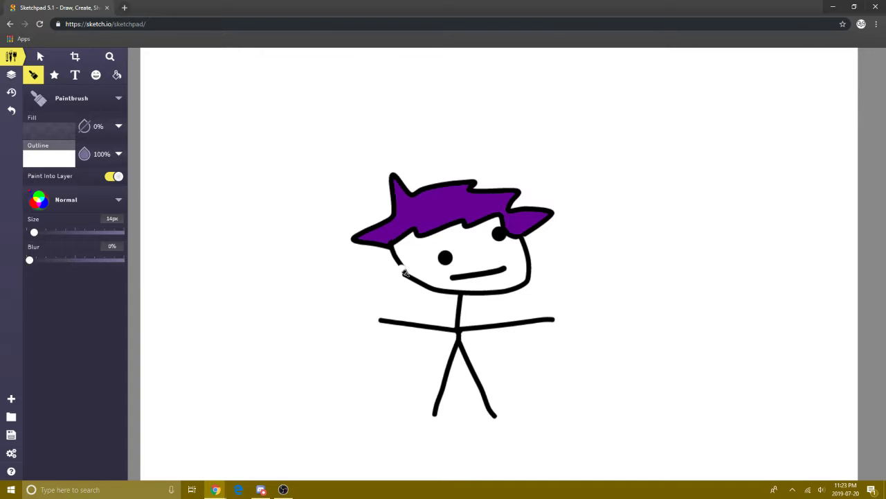
click(54, 161)
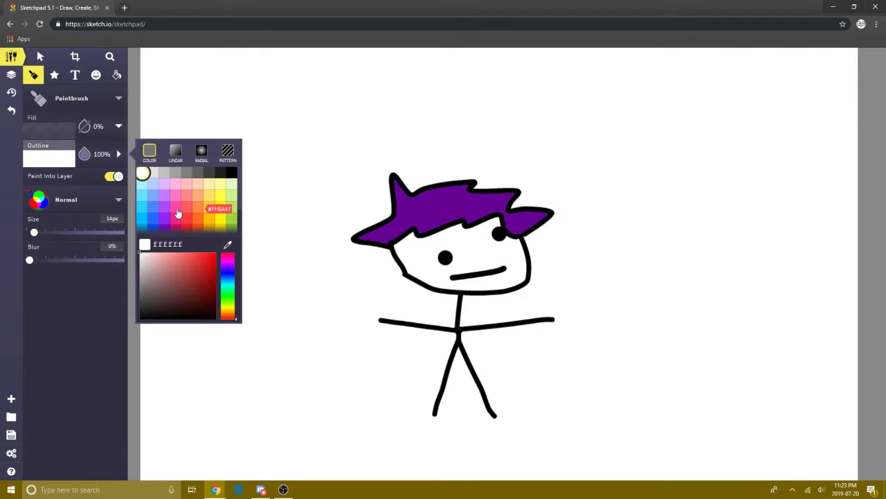
click(230, 176)
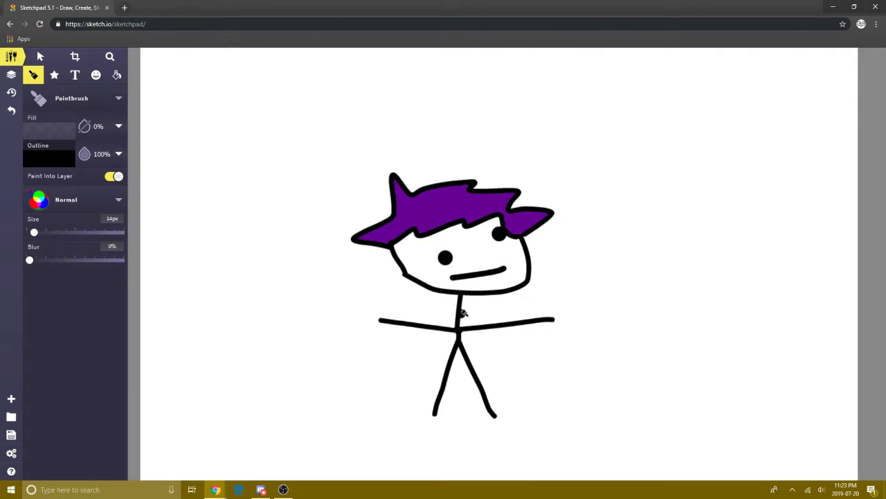
Try drawing trouser outlines around the legs with a smaller black brush, undoing each stroke.
drag(34, 232, 30, 233)
drag(436, 415, 425, 409)
key(ctrl+z)
drag(461, 362, 444, 413)
key(ctrl+z)
Set the brush size to 8.6 px and test a stroke at the left foot, undoing it.
drag(31, 233, 33, 237)
drag(439, 416, 443, 416)
key(ctrl+z)
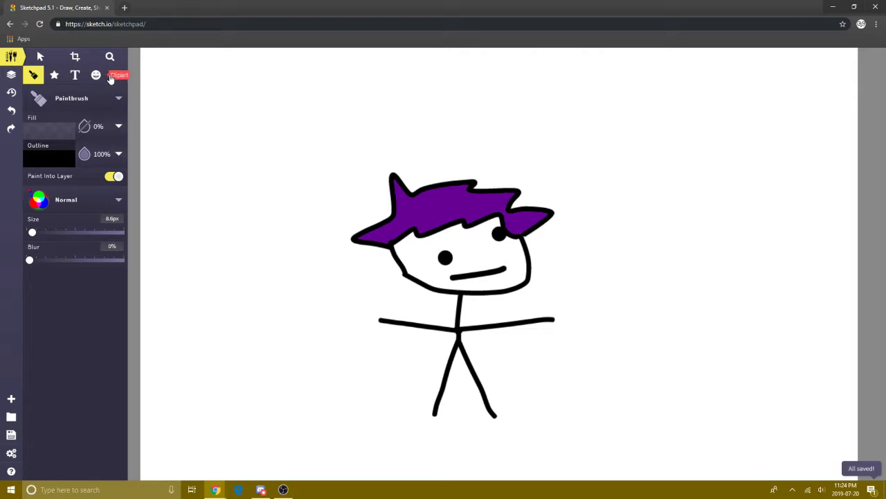
Draw a black inner contour from the left foot up between the legs and down to the right foot to thicken the legs.
click(109, 56)
drag(868, 123, 867, 142)
click(35, 77)
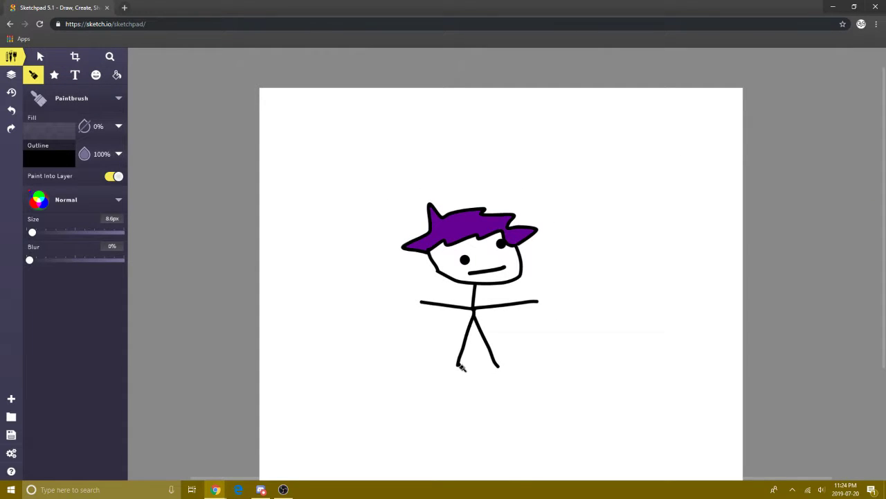
key(ctrl+z)
mouse_move(458, 367)
mouse_down()
mouse_move(469, 368)
mouse_move(462, 363)
mouse_move(477, 338)
mouse_move(489, 365)
mouse_move(501, 369)
mouse_up()
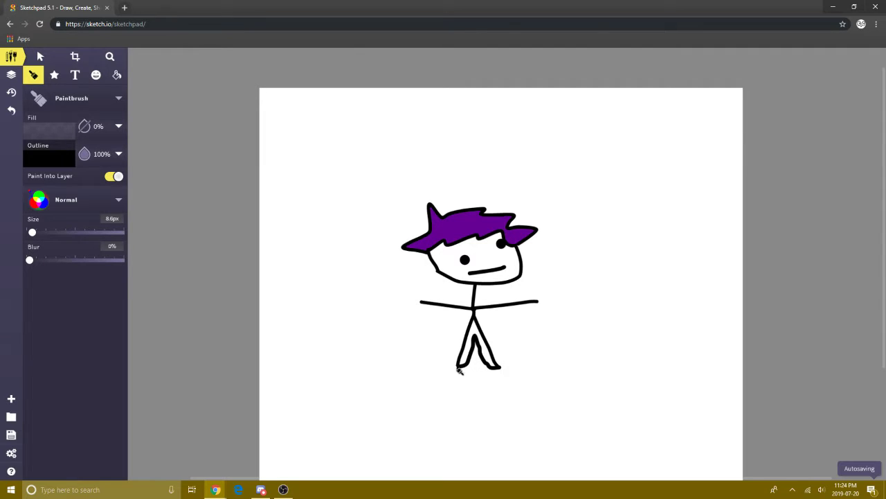
Draw small black shoe outlines at the ends of both legs, undoing the stray stroke.
mouse_move(460, 369)
mouse_down()
mouse_move(450, 377)
mouse_move(465, 368)
mouse_move(495, 380)
mouse_up()
key(ctrl+z)
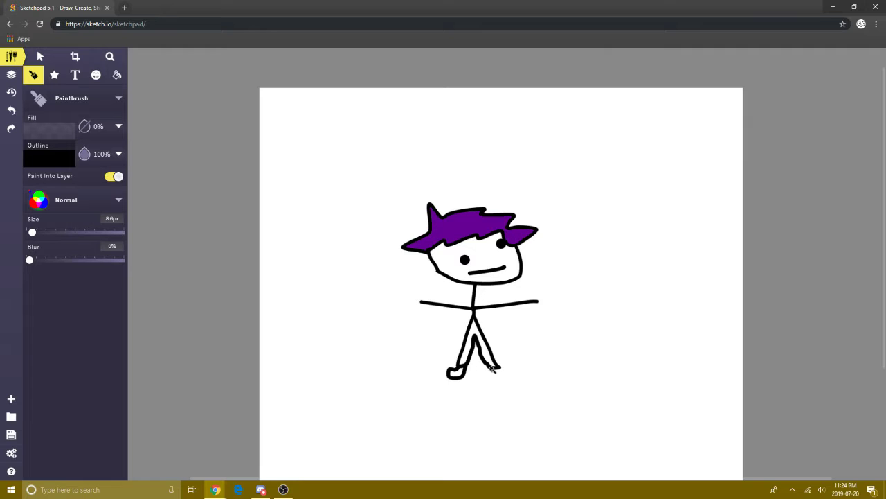
mouse_move(489, 368)
mouse_down()
mouse_move(493, 381)
mouse_move(513, 378)
mouse_move(505, 377)
mouse_up()
Draw black outlines around the torso line and both arm lines to form a jacket with sleeves.
drag(471, 289, 477, 295)
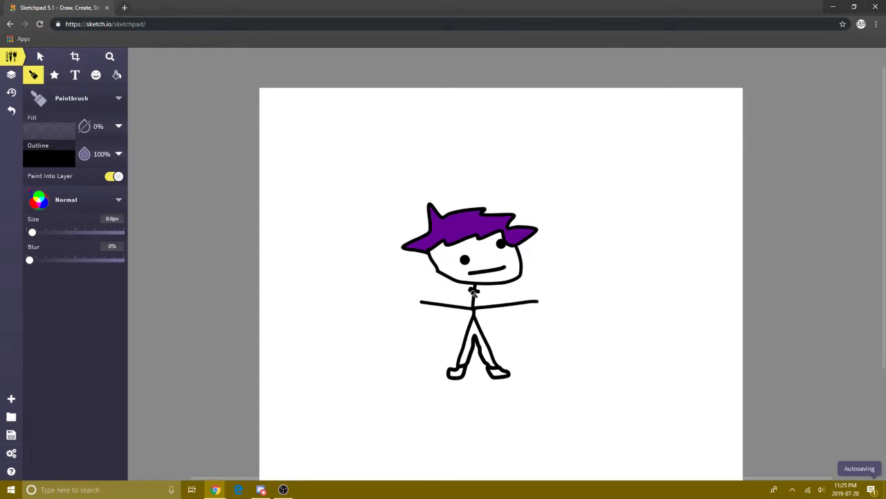
mouse_move(474, 292)
mouse_down()
mouse_move(530, 298)
mouse_move(528, 309)
mouse_move(475, 321)
mouse_up()
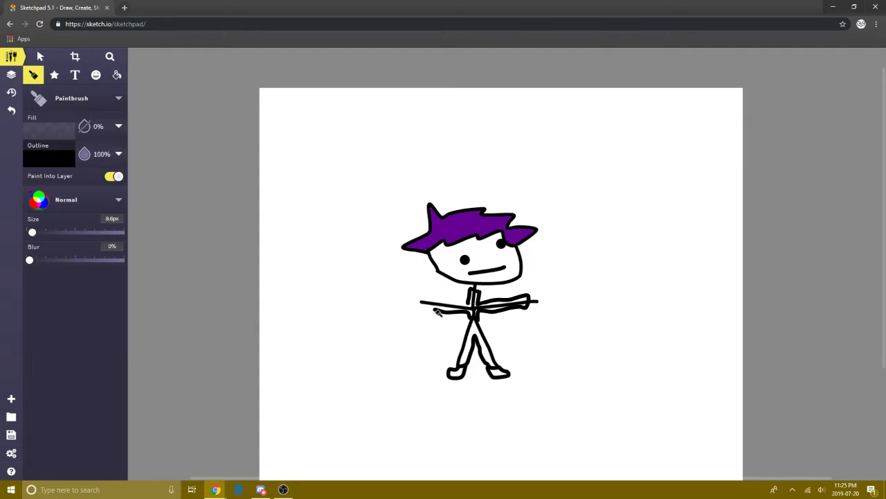
mouse_move(436, 299)
mouse_down()
mouse_move(462, 311)
mouse_move(468, 303)
mouse_up()
Set the brush outline colour to white (ffffff) and paint over the old stick lines inside the left sleeve and torso.
click(53, 164)
click(143, 173)
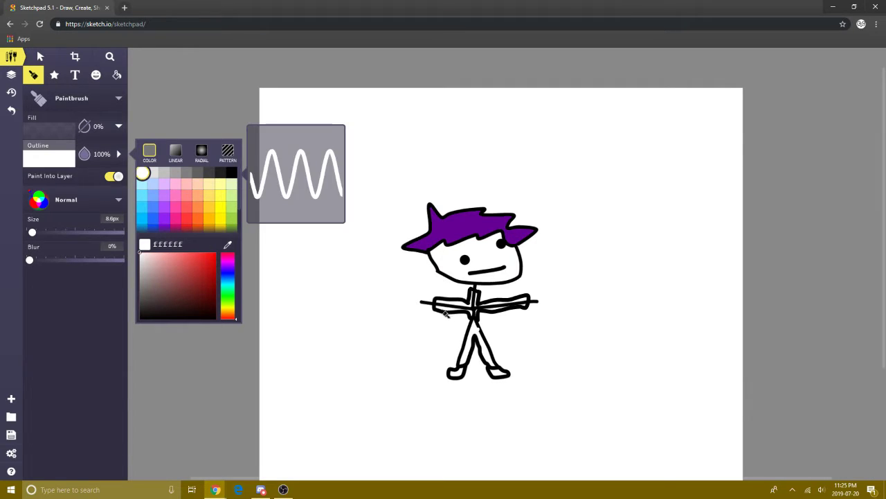
click(439, 306)
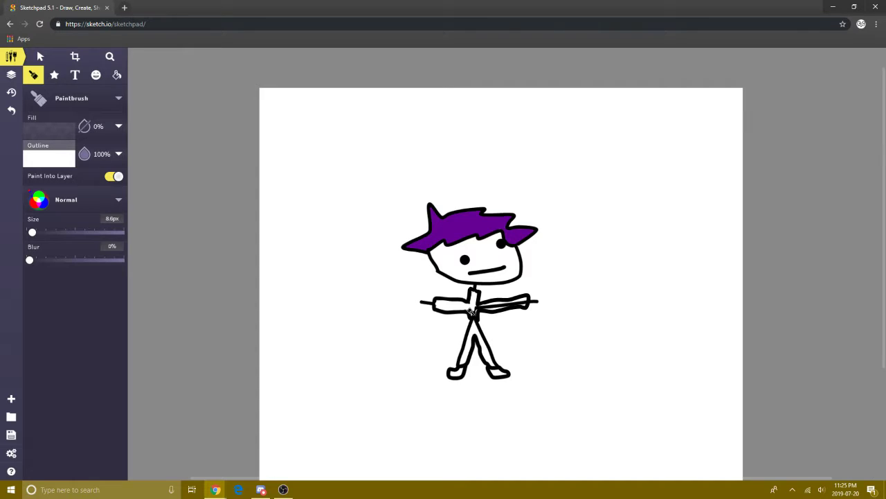
key(ctrl+z)
drag(471, 312, 478, 315)
key(ctrl+z)
Paint over the old stick line inside the right sleeve in white and touch up the waist.
drag(486, 310, 524, 305)
drag(524, 307, 487, 309)
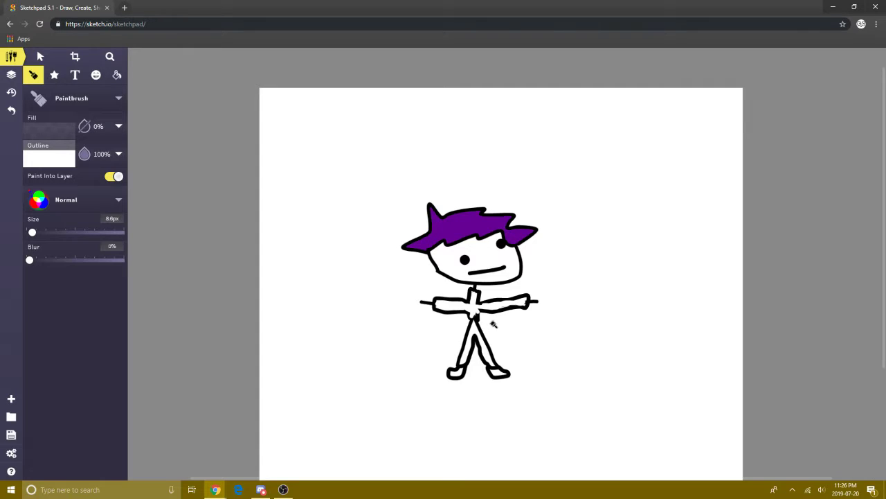
key(ctrl+z)
click(477, 312)
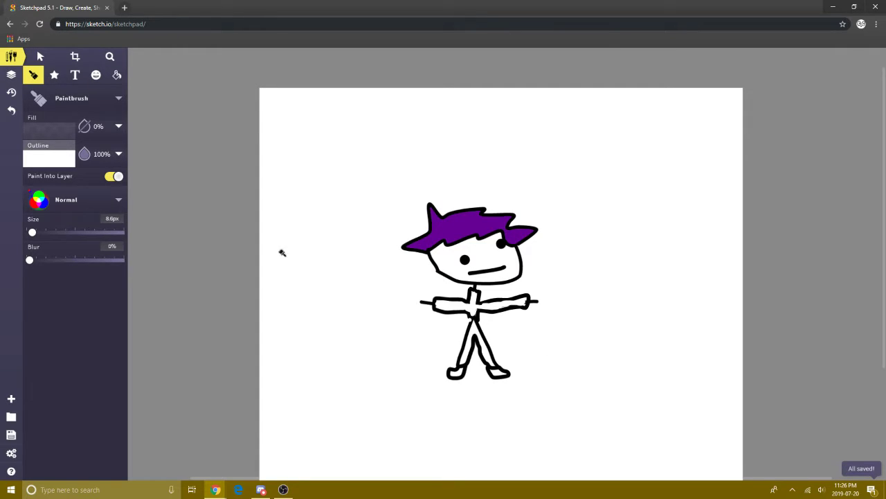
Fill the torso and both sleeves with dark grey 414141 using Pixel Fill, including the leftover white spot at the centre.
click(117, 75)
click(54, 134)
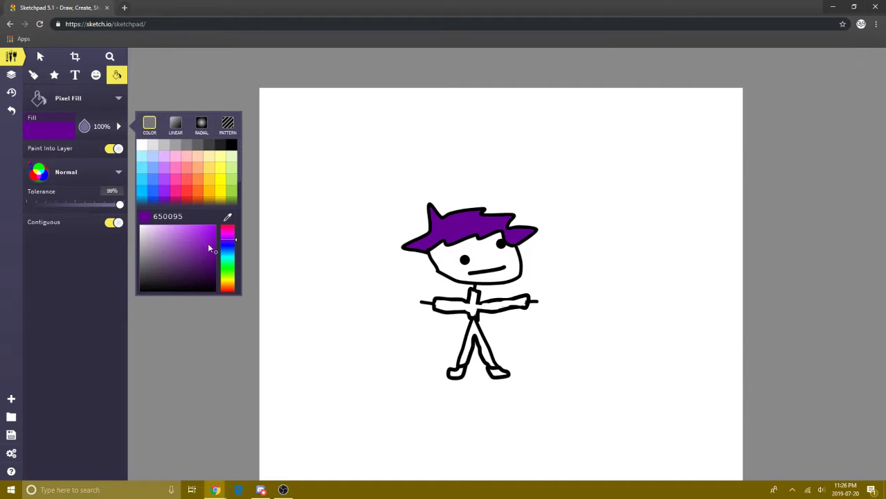
mouse_move(155, 254)
mouse_down()
mouse_move(131, 257)
mouse_move(132, 274)
mouse_up()
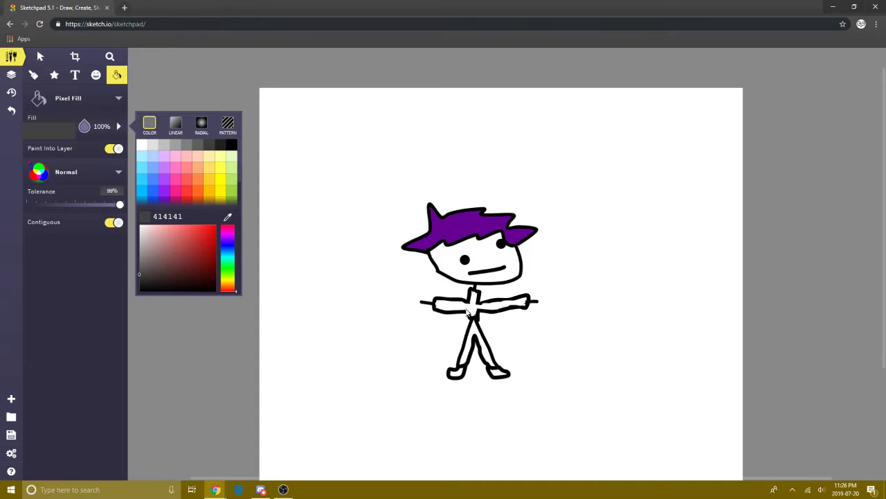
click(469, 313)
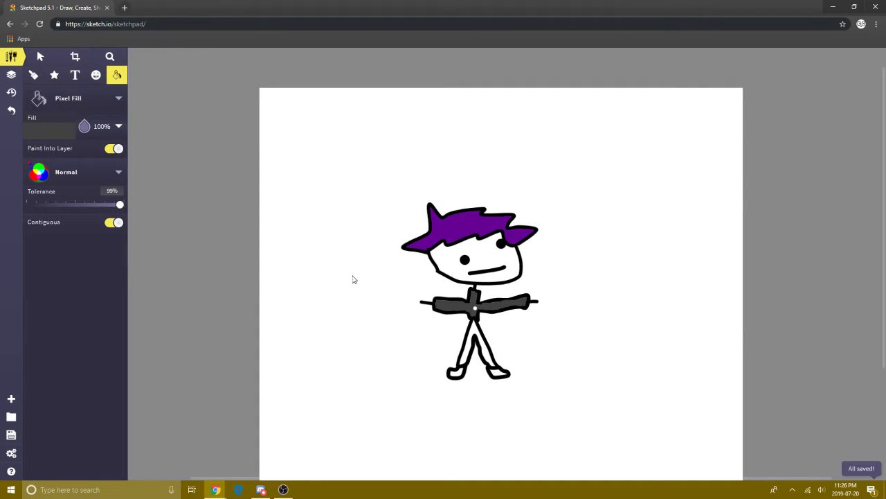
click(474, 309)
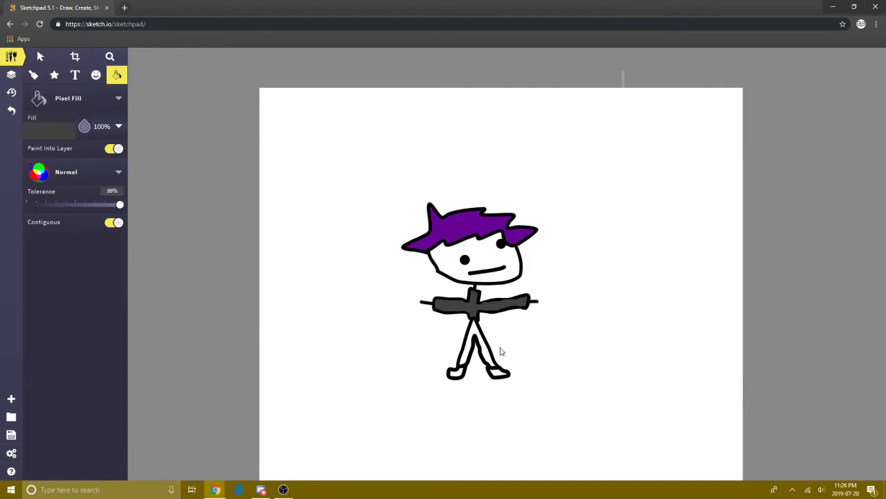
Set the Pixel Fill colour to 232323 and fill the trouser legs with it.
click(117, 124)
drag(192, 284, 135, 281)
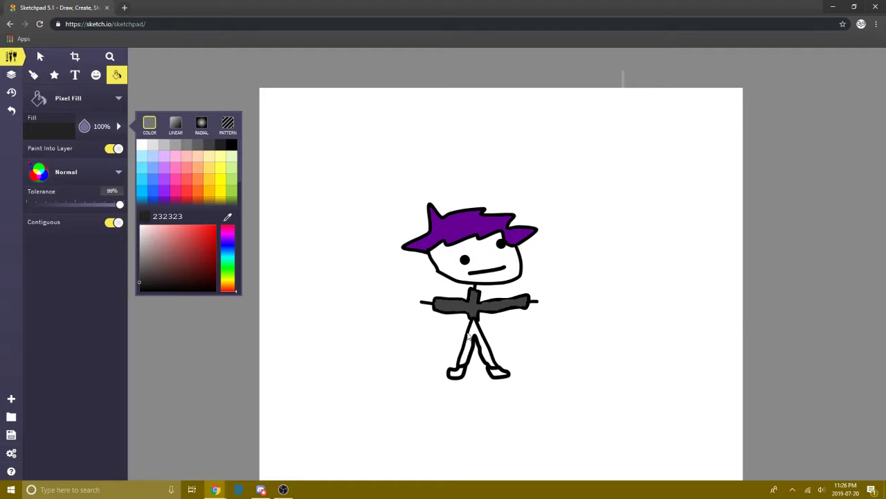
click(475, 333)
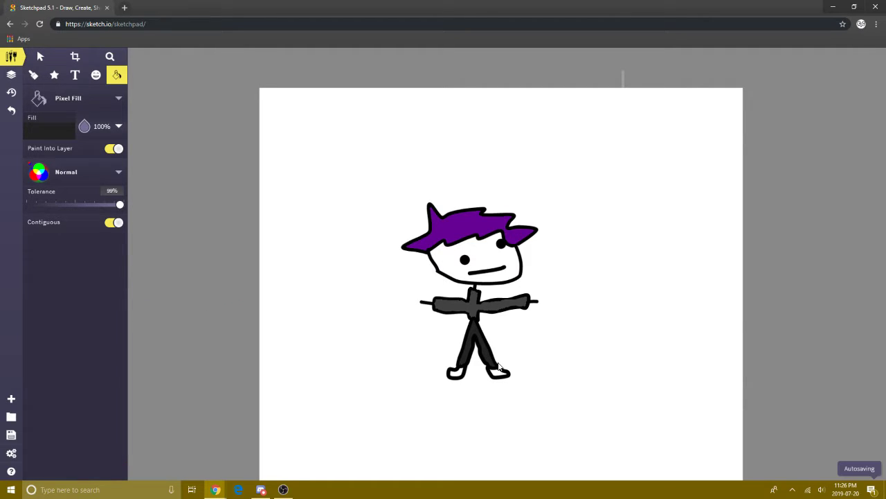
Choose pink f3228a for the fill and the paintbrush outline, and paint the upper torso below the neck pink.
click(54, 136)
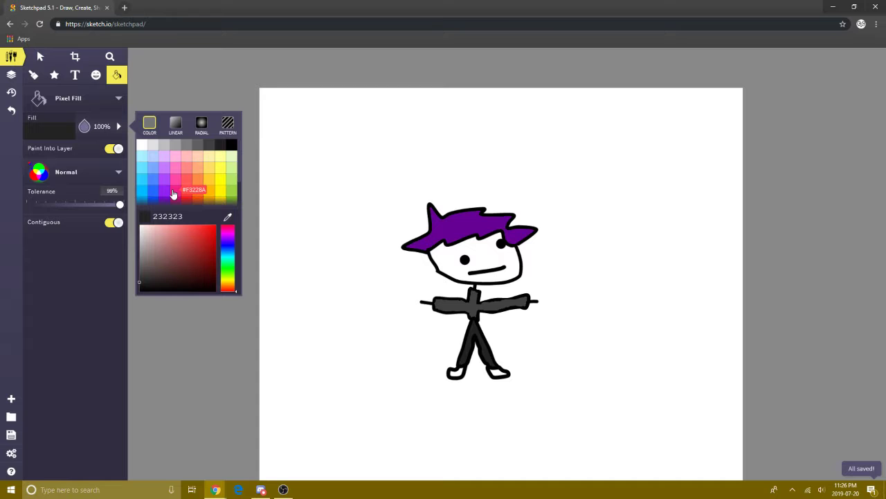
click(175, 191)
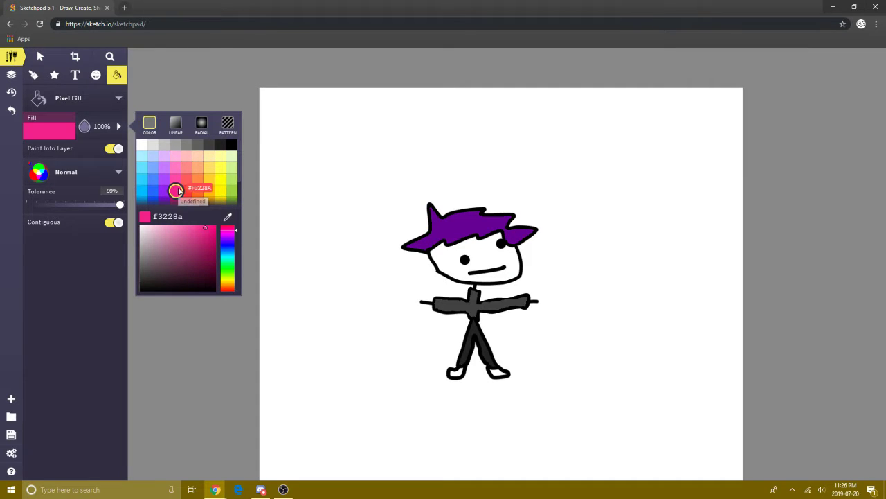
click(33, 74)
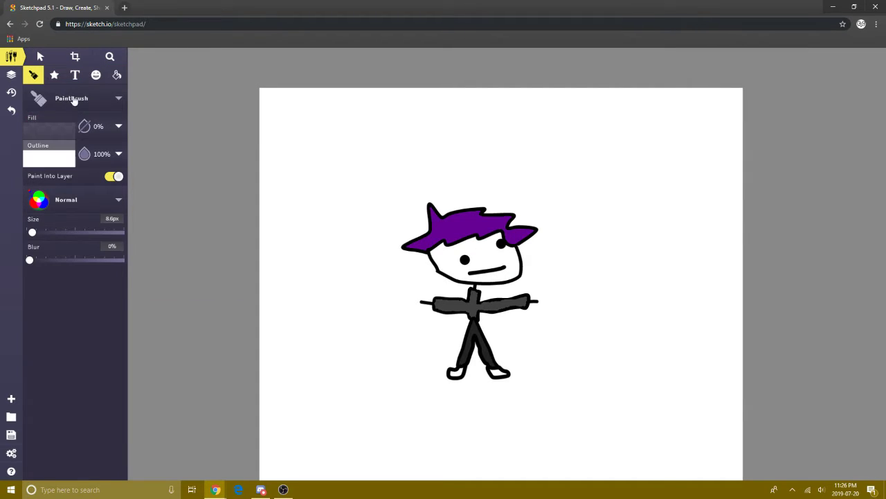
click(50, 157)
click(174, 208)
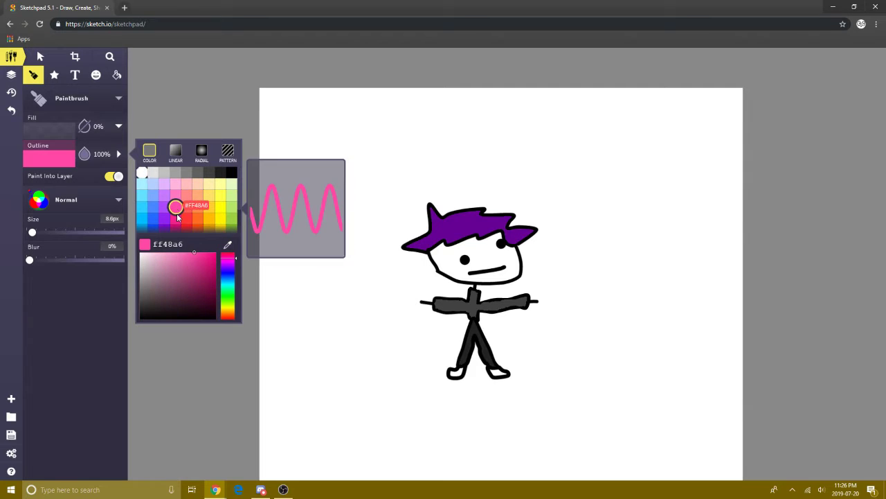
click(175, 219)
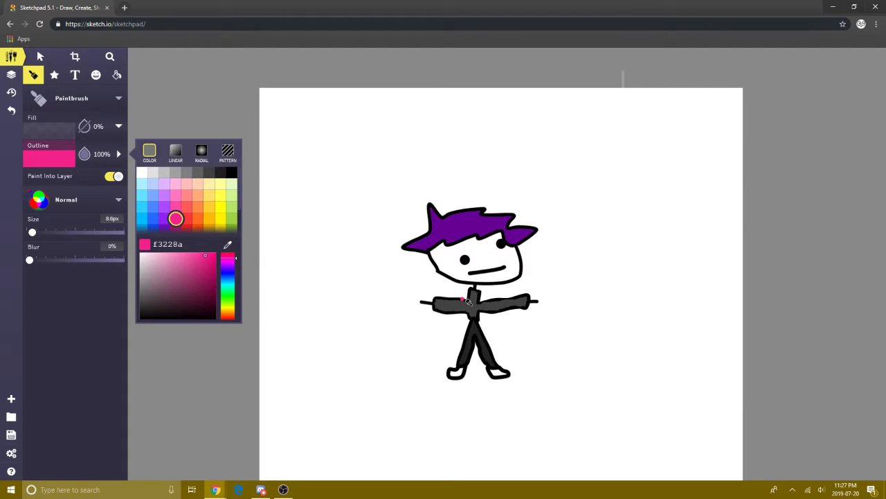
drag(475, 299, 476, 297)
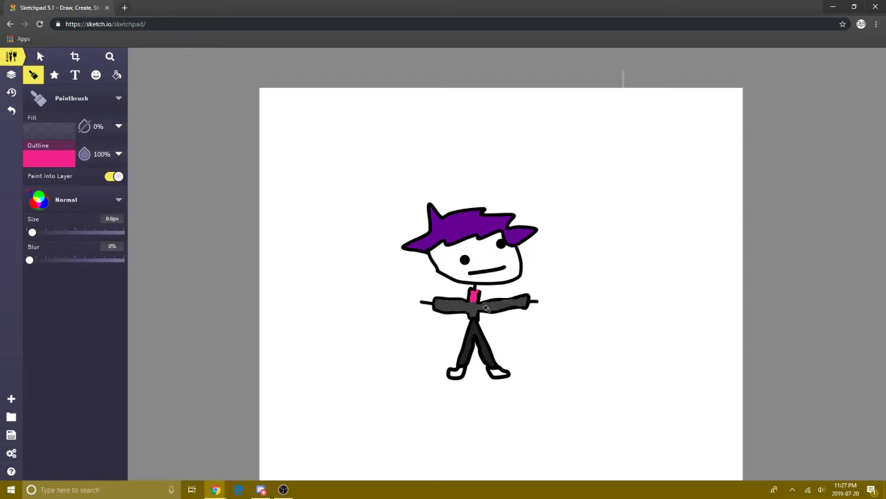
key(ctrl+z)
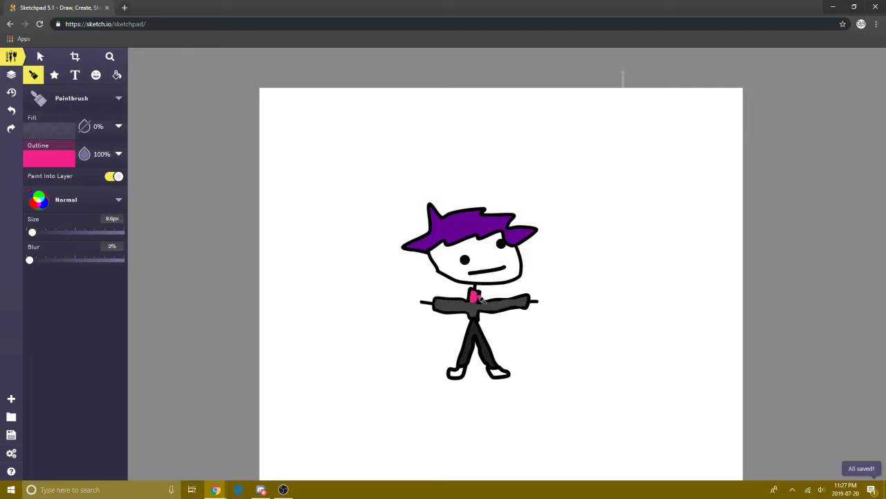
key(ctrl+y)
Set the brush outline colour to blue 006192 and paint a small cuff at the left wrist, redoing the first attempt.
click(40, 158)
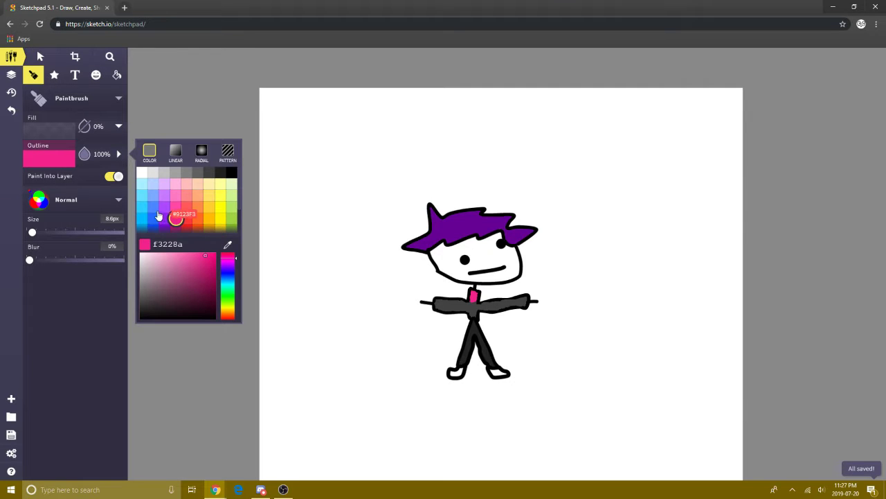
scroll(156, 212, down, 2)
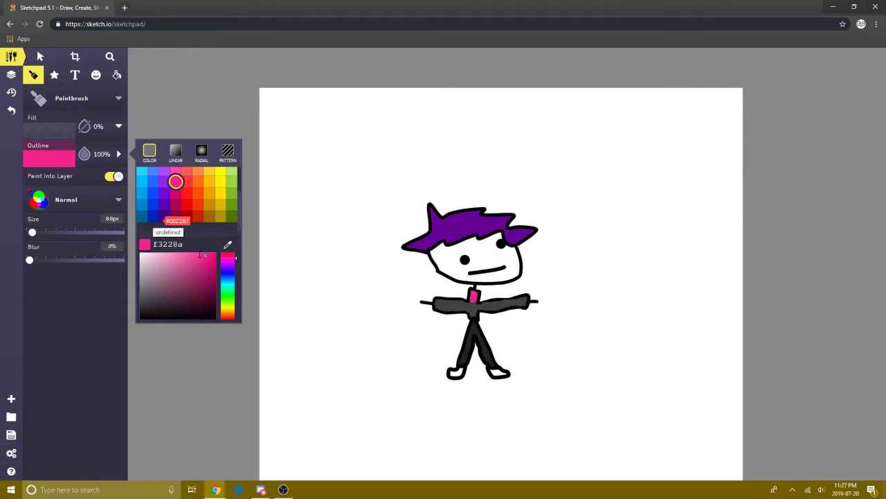
click(143, 216)
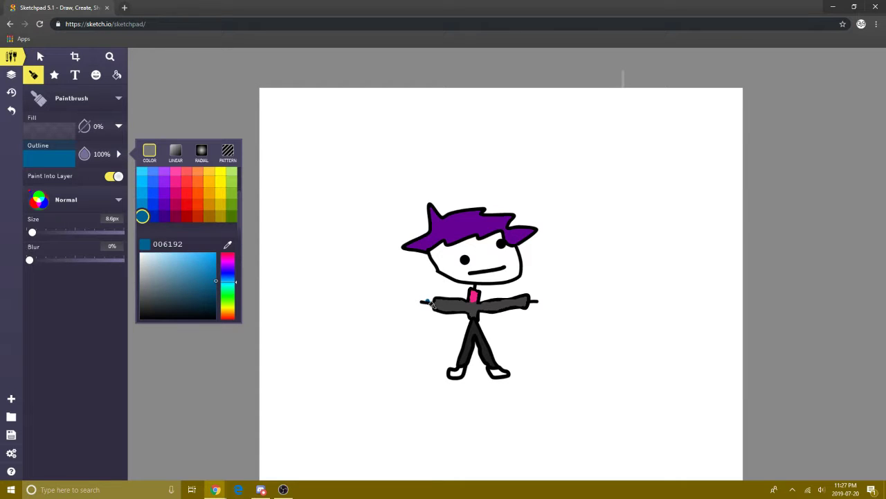
click(429, 303)
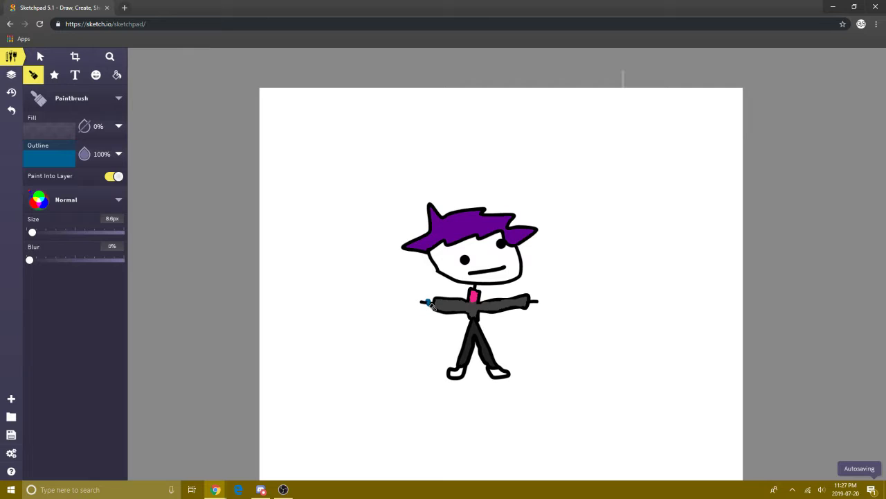
key(ctrl+z)
click(428, 305)
click(430, 306)
Paint a matching blue cuff at the right wrist, undoing the unsatisfactory attempts.
click(535, 304)
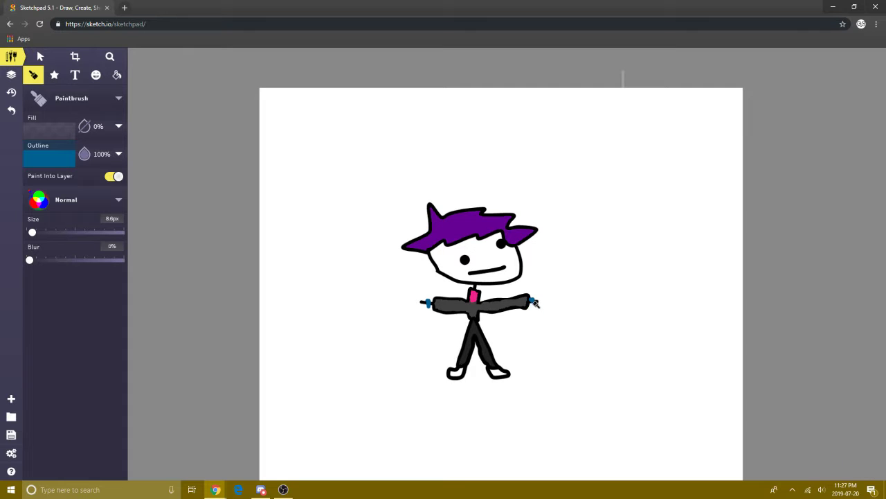
key(ctrl+z)
click(534, 303)
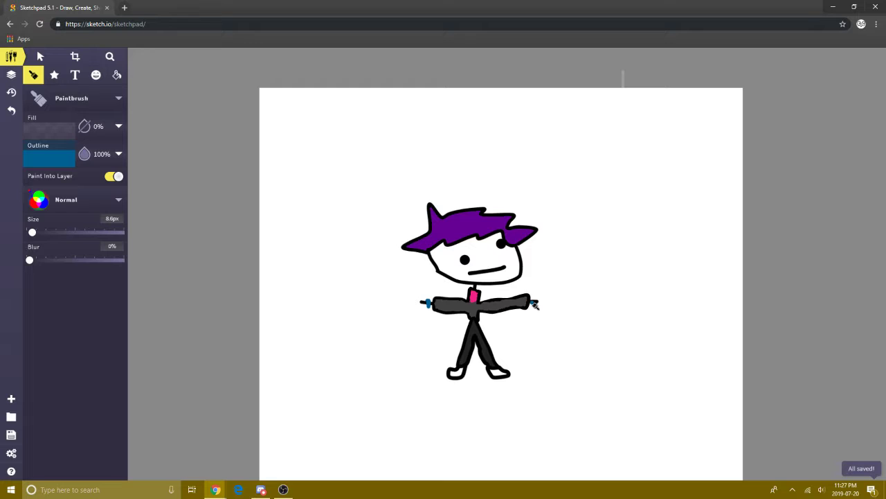
key(ctrl+z)
click(534, 303)
click(536, 302)
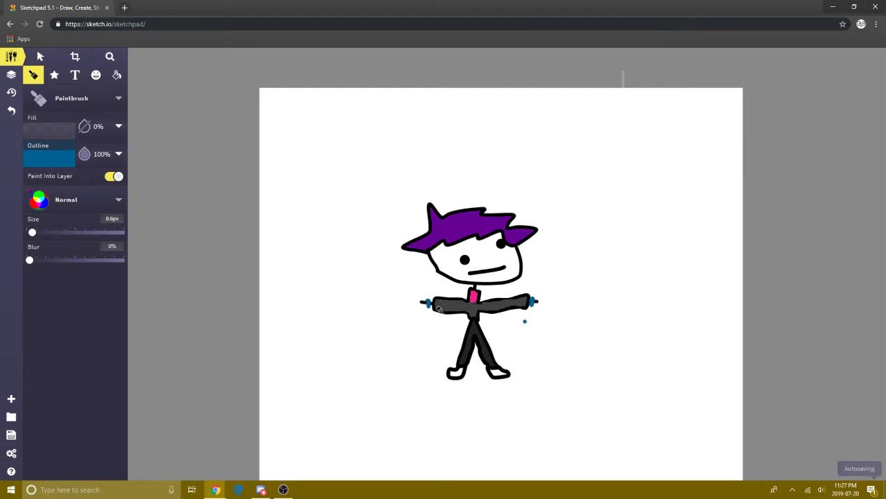
Set the brush outline colour to light grey bfbfbf and paint a rounded hand at the end of each arm.
click(61, 158)
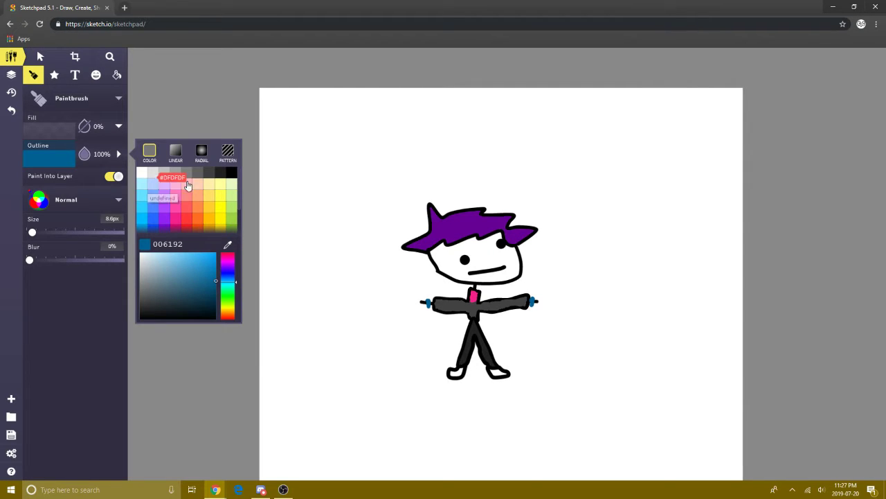
click(165, 173)
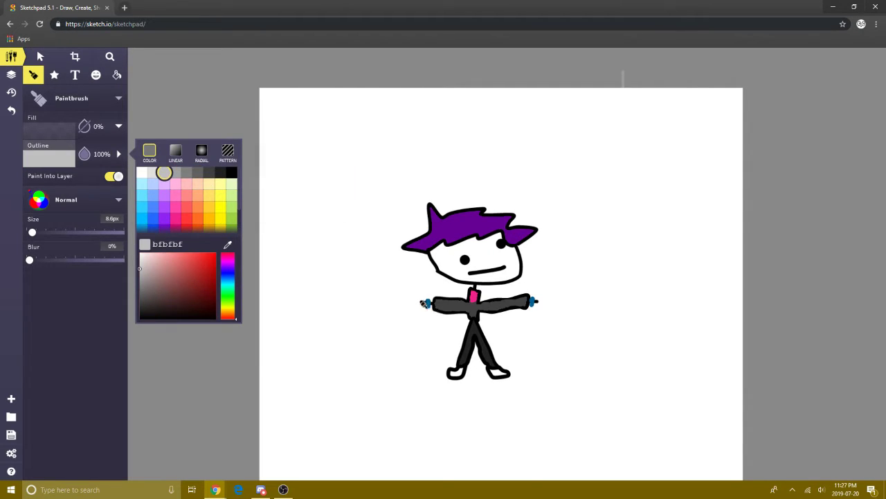
click(424, 303)
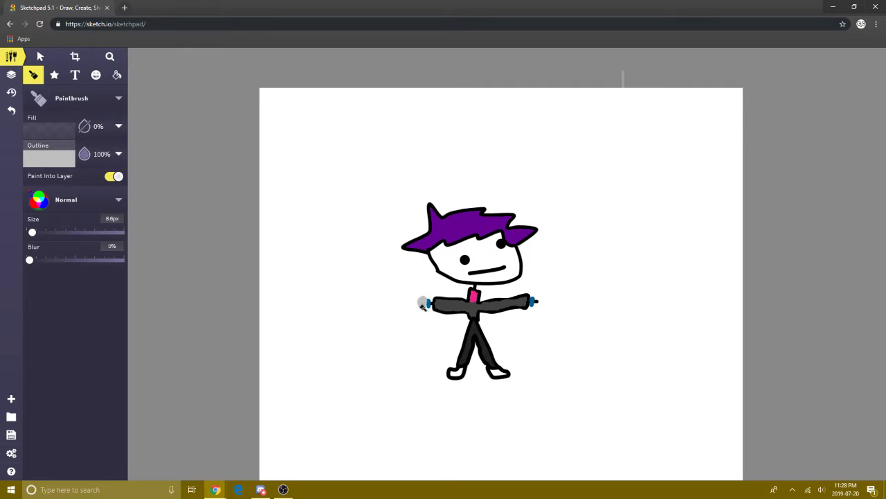
mouse_move(426, 306)
mouse_down()
mouse_move(421, 298)
mouse_move(418, 305)
mouse_up()
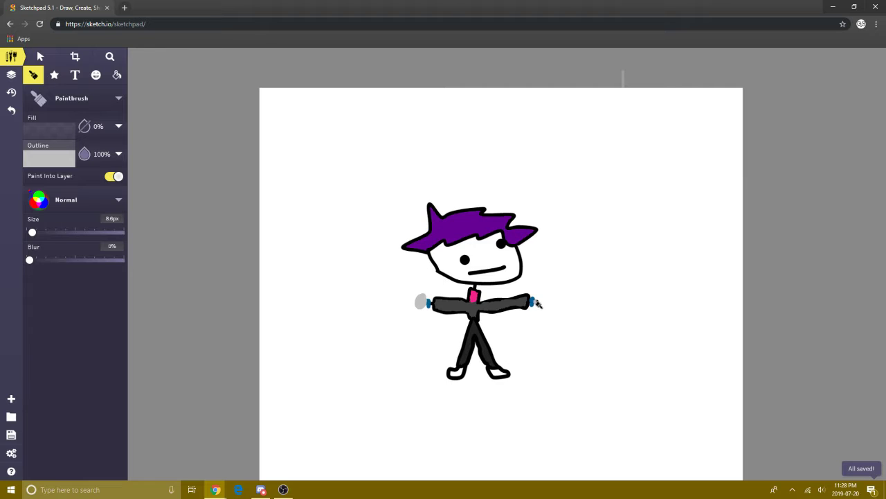
drag(539, 305, 539, 301)
Set the paintbrush outline colour to black.
click(43, 160)
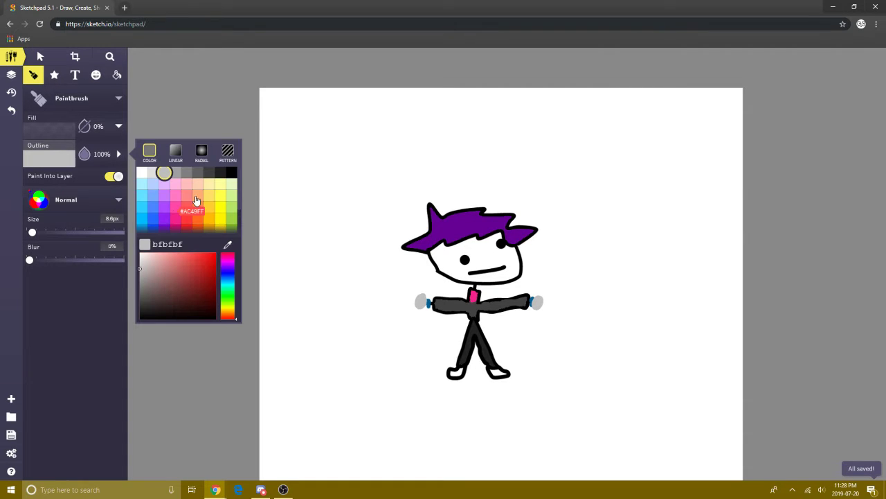
click(231, 172)
click(95, 75)
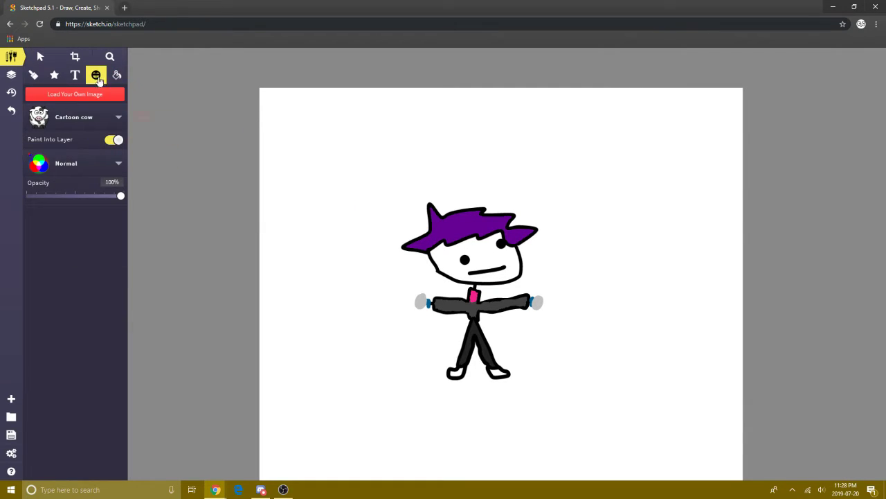
click(33, 74)
Fill both shoes with pink f3228a using Pixel Fill.
click(117, 75)
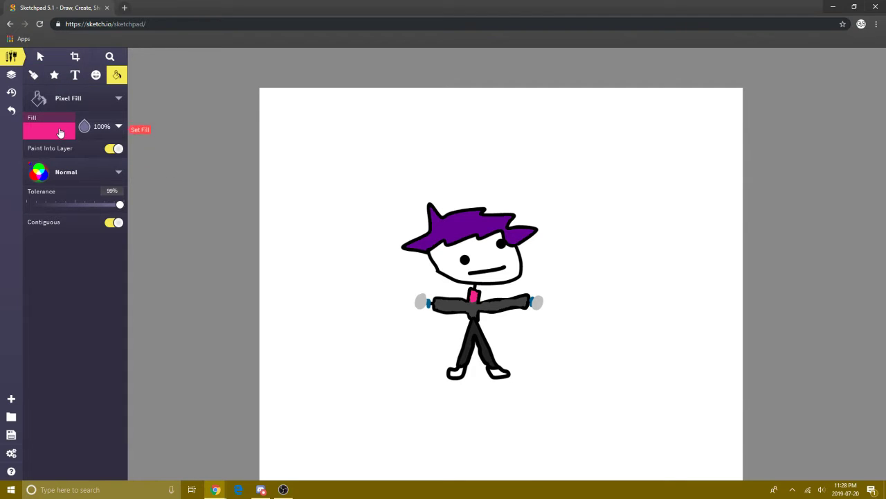
click(48, 129)
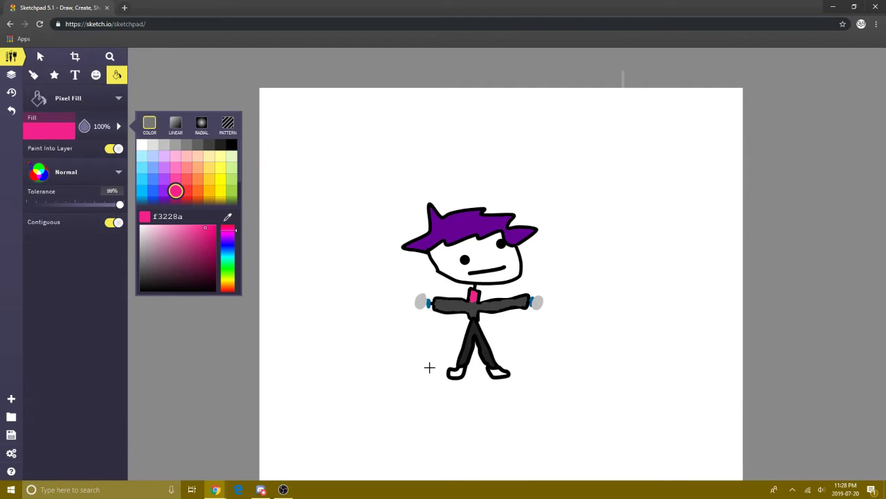
click(458, 372)
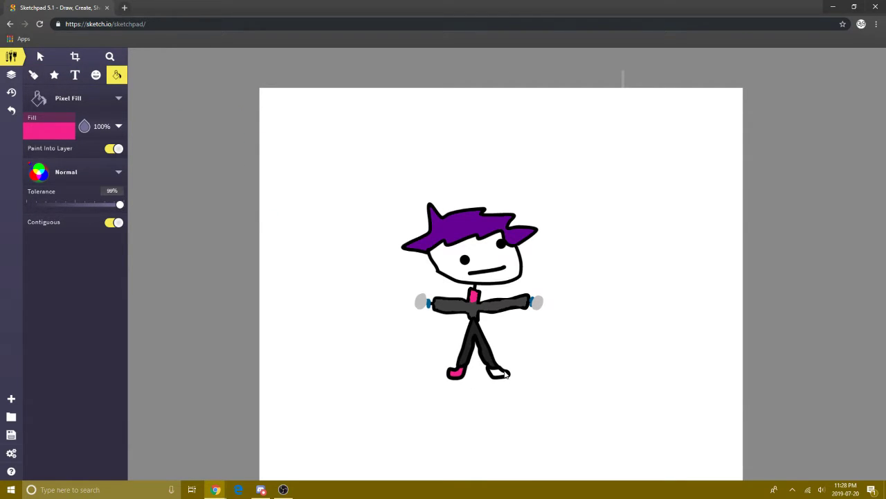
click(499, 373)
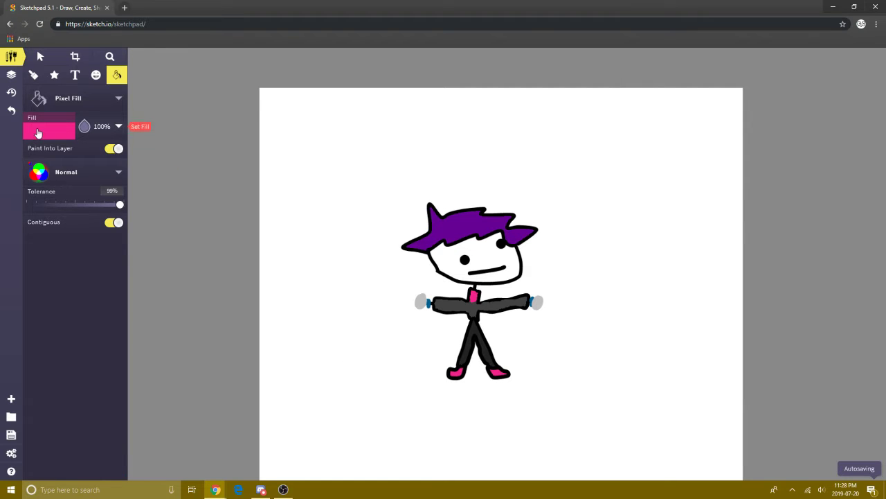
Set the fill colour to dark pink b10053 and refill both shoes, undoing the fills that spill beyond them.
click(38, 132)
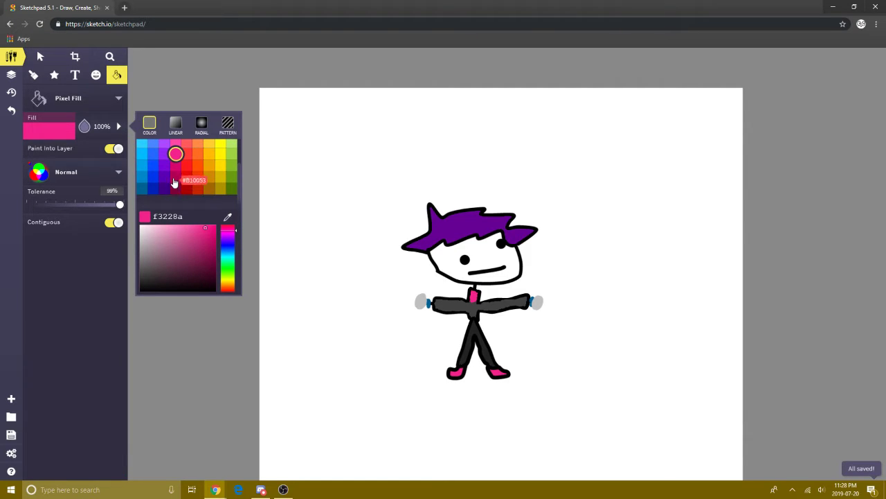
click(175, 177)
click(454, 375)
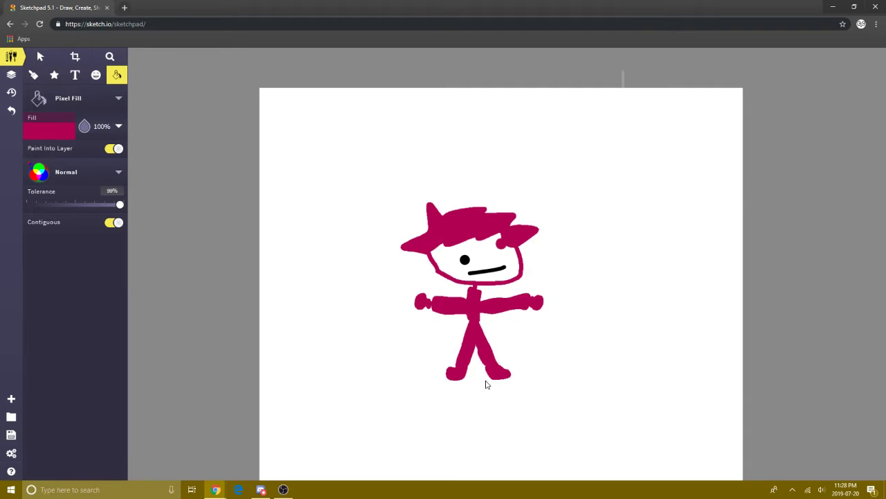
key(ctrl+z)
click(456, 376)
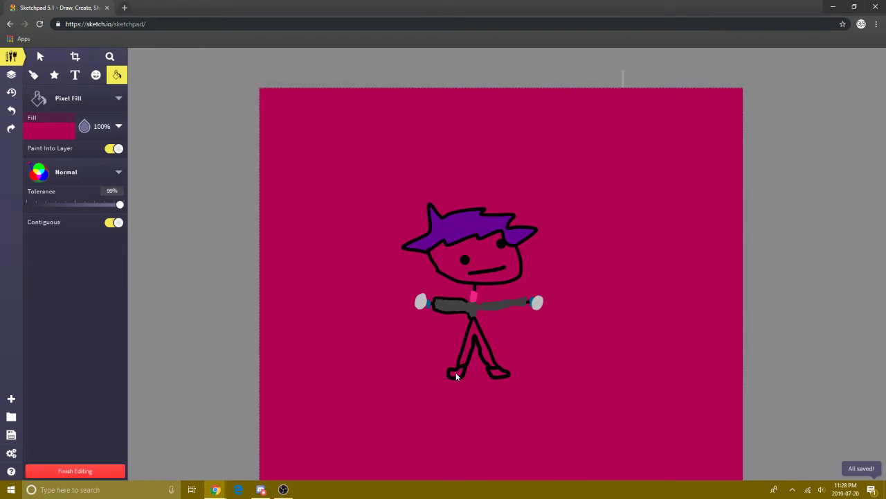
key(ctrl+z)
click(456, 373)
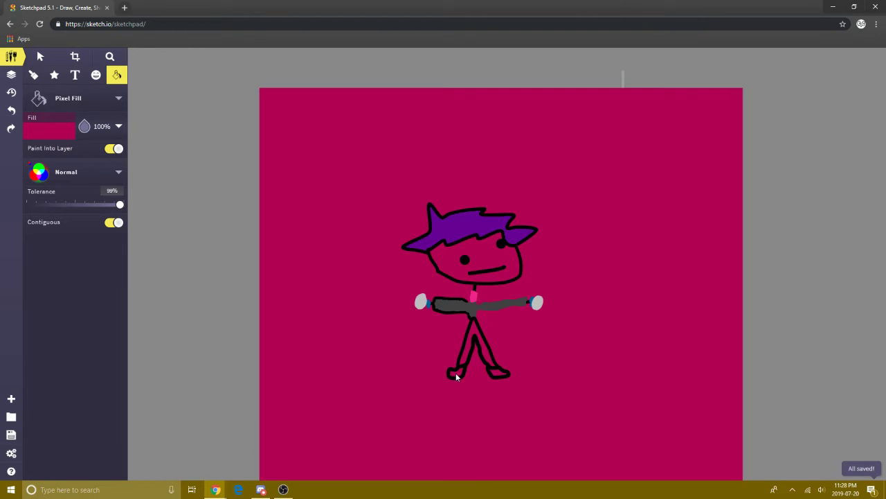
key(ctrl+z)
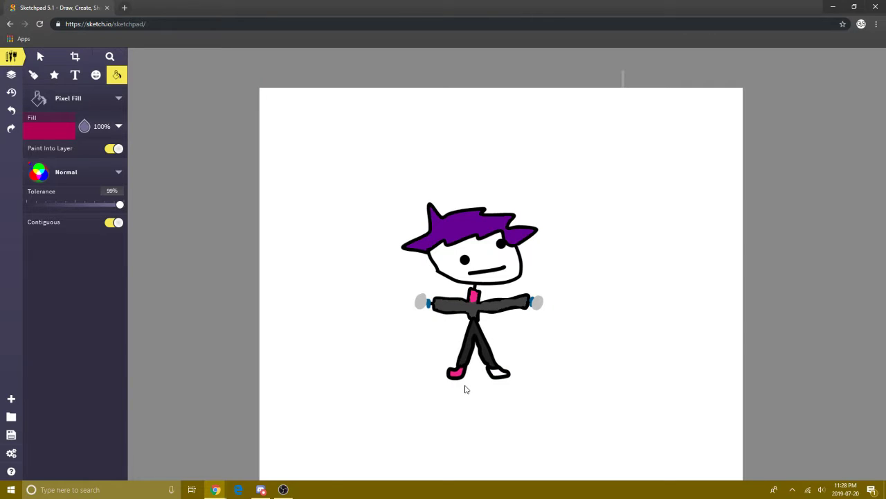
click(456, 374)
click(494, 374)
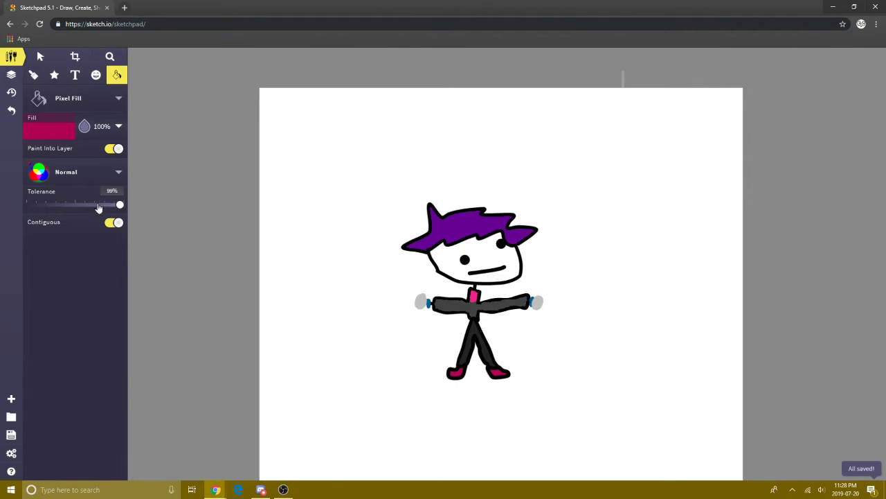
Reduce the paintbrush size to 4.8px and draw thin black marks on the pink upper torso.
click(33, 75)
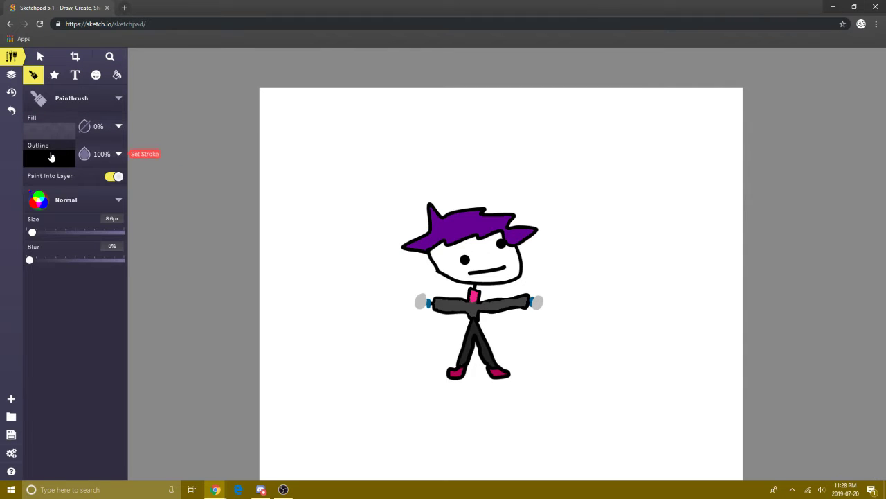
drag(32, 233, 30, 233)
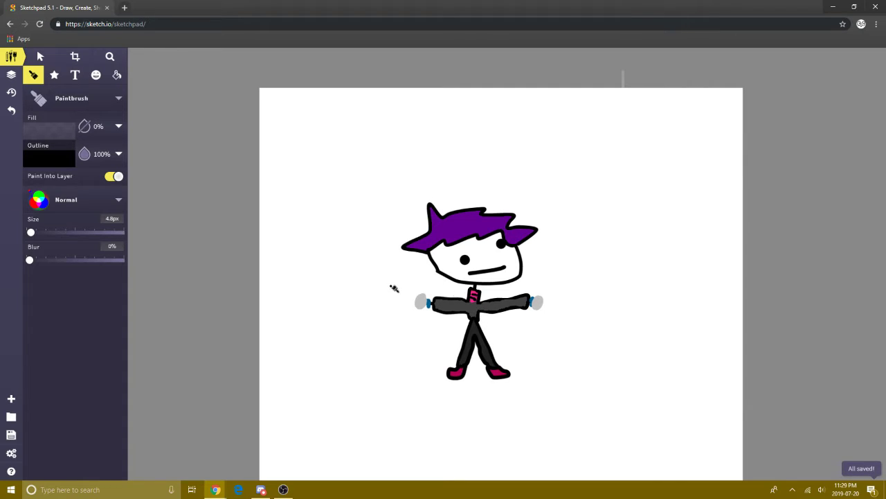
Set the Pixel Fill colour to light orange ffac79 and fill the face with it.
click(117, 74)
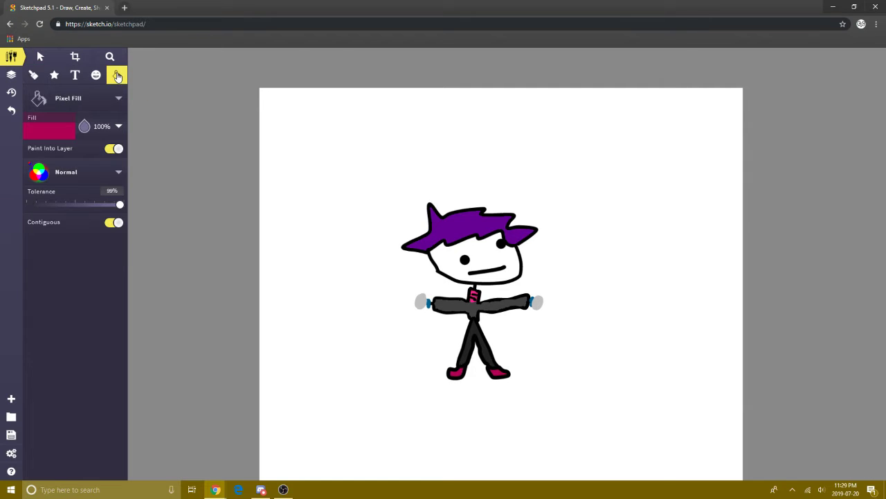
click(78, 104)
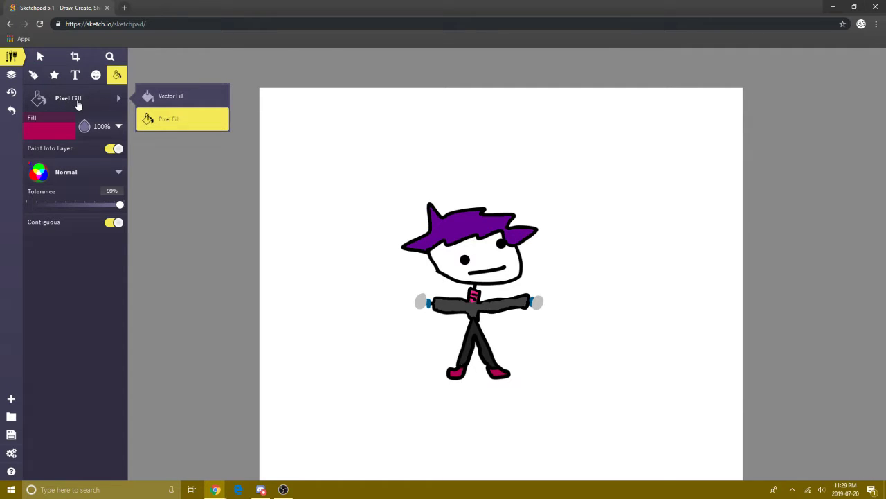
click(57, 133)
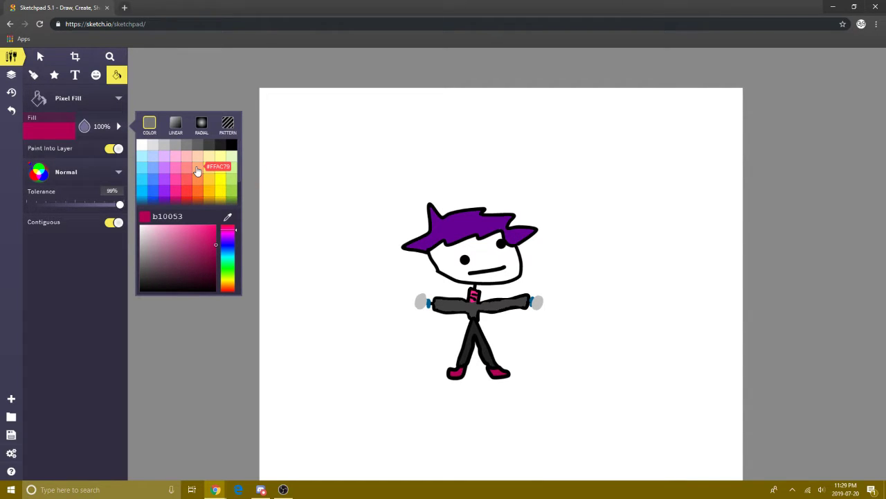
click(197, 169)
click(439, 256)
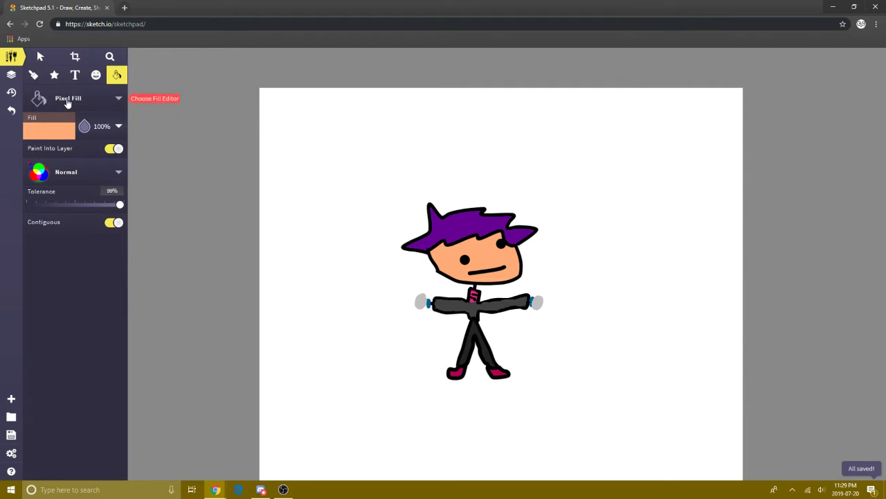
Try a dark blue speckled pattern as the fill for the white background, and undo it.
click(35, 75)
click(113, 80)
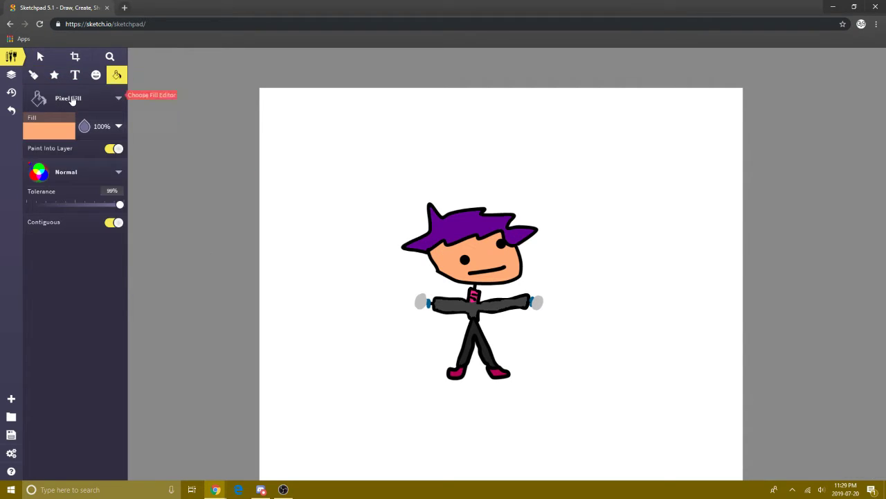
click(55, 133)
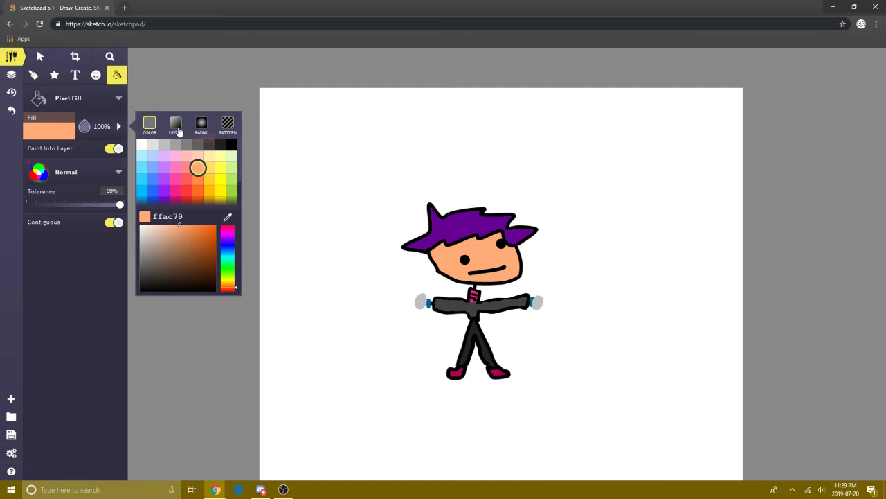
click(227, 127)
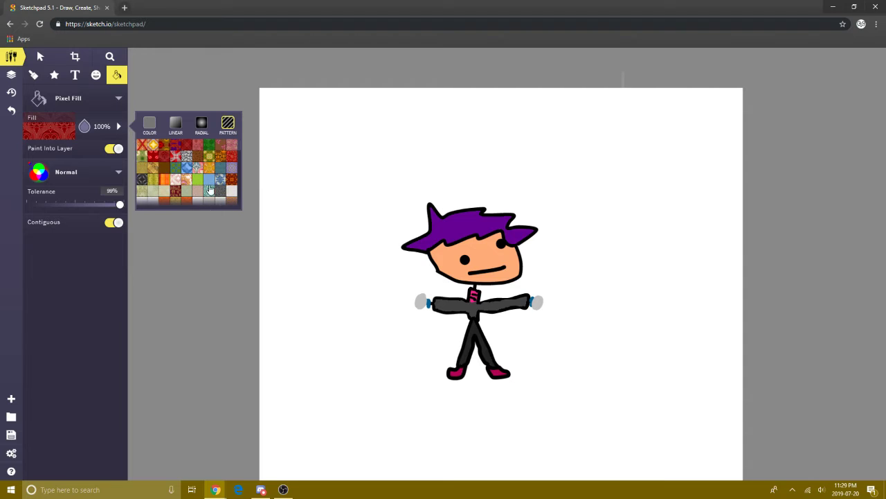
scroll(184, 177, down, 5)
scroll(180, 184, down, 5)
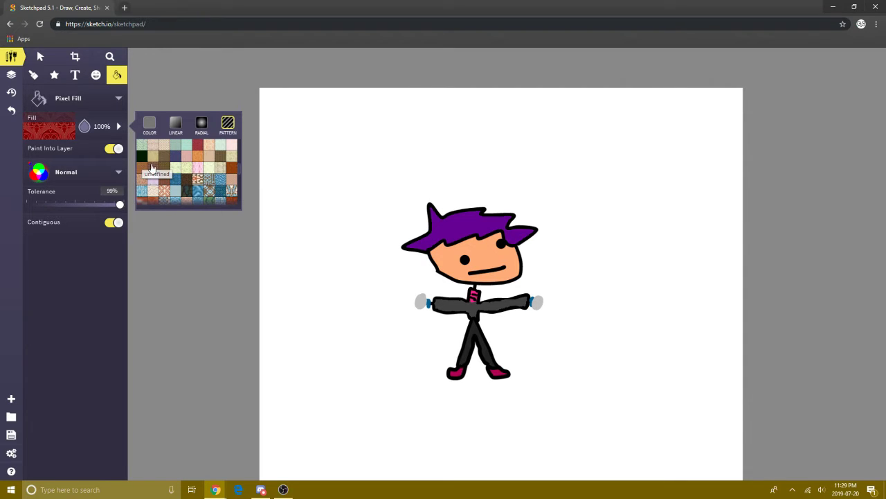
scroll(144, 173, down, 5)
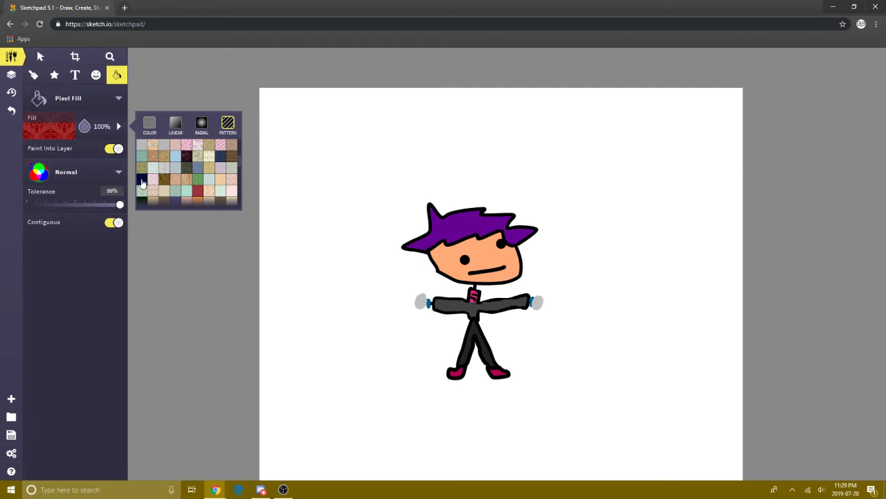
click(142, 181)
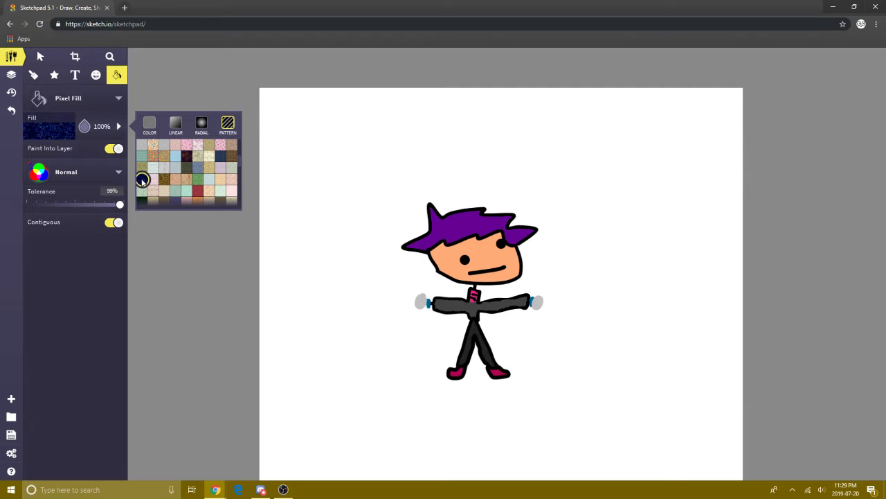
click(331, 137)
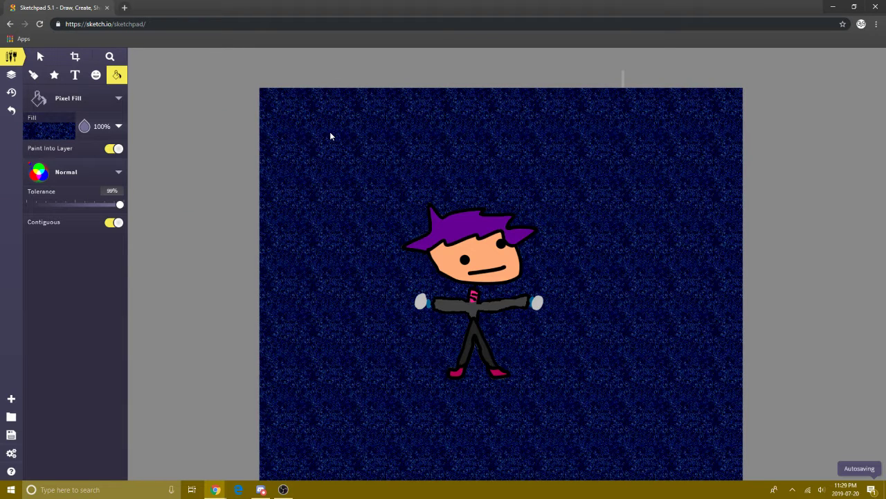
key(ctrl+z)
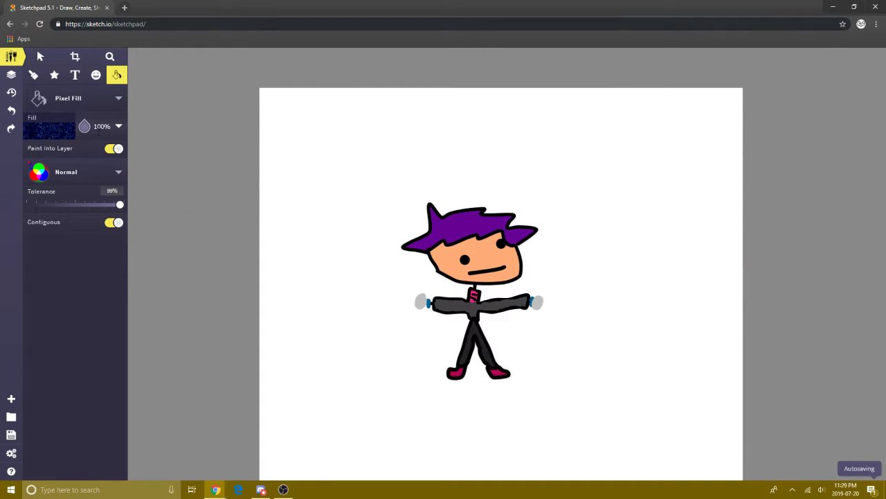
Browse the fill pattern library for another background pattern.
click(59, 131)
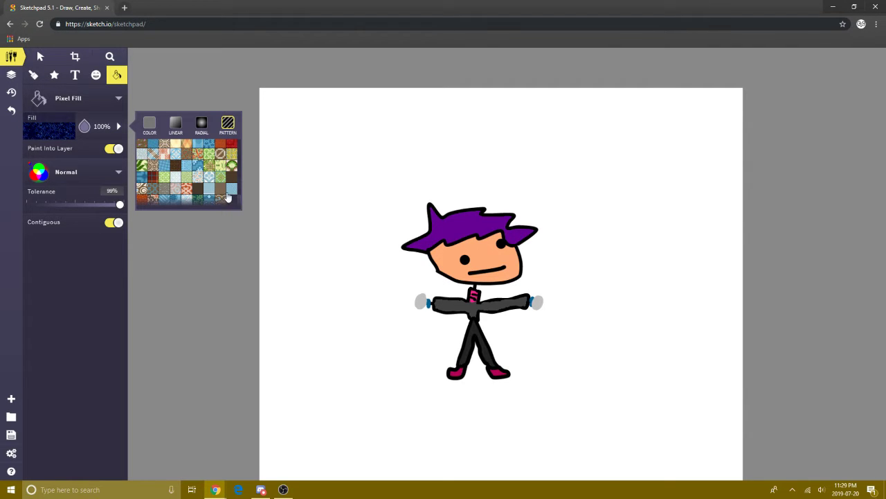
scroll(190, 176, down, 3)
scroll(191, 175, down, 3)
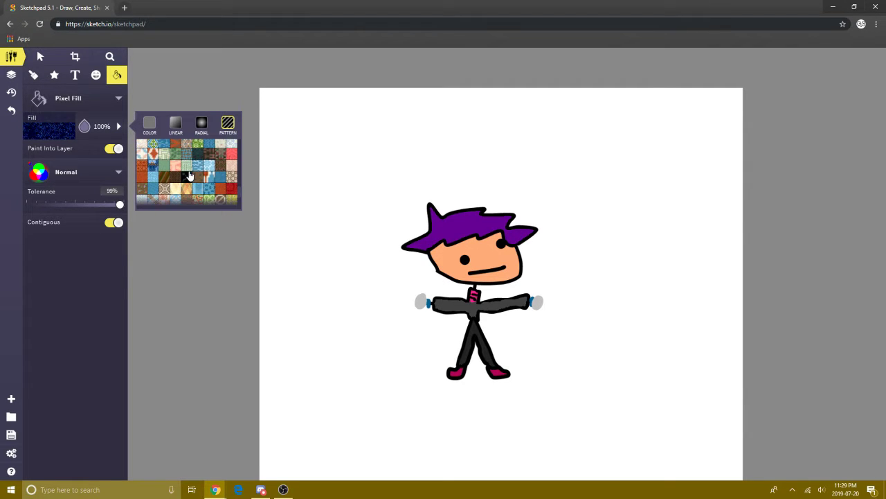
scroll(191, 176, down, 3)
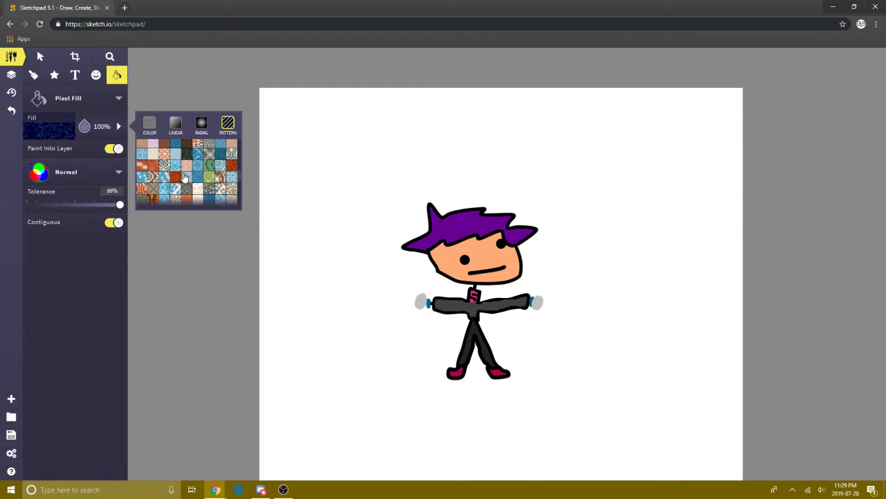
scroll(183, 179, down, 1)
scroll(184, 179, down, 3)
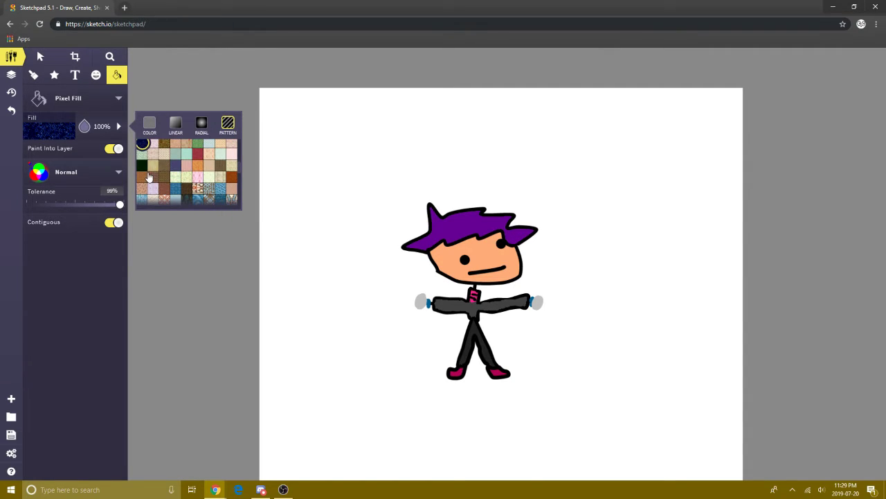
scroll(178, 183, down, 3)
scroll(176, 185, down, 3)
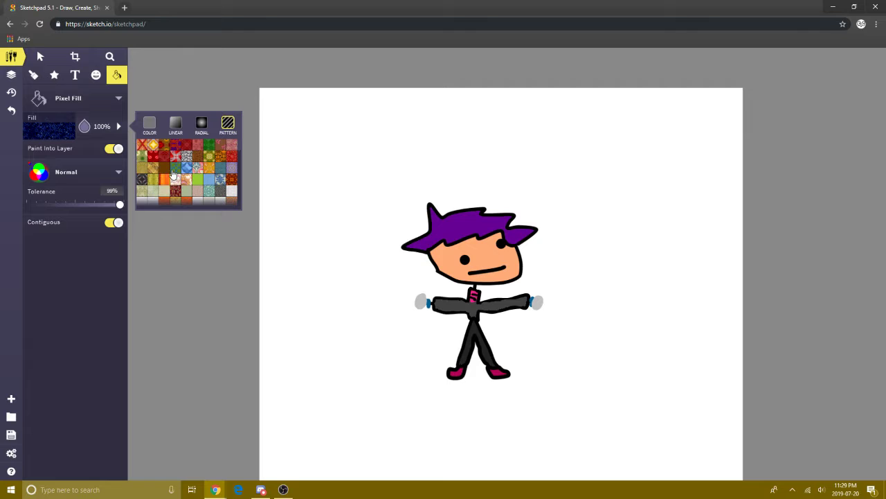
Try filling the background with the pink-to-blue linear gradient at a tilted angle, and undo the fill.
click(175, 127)
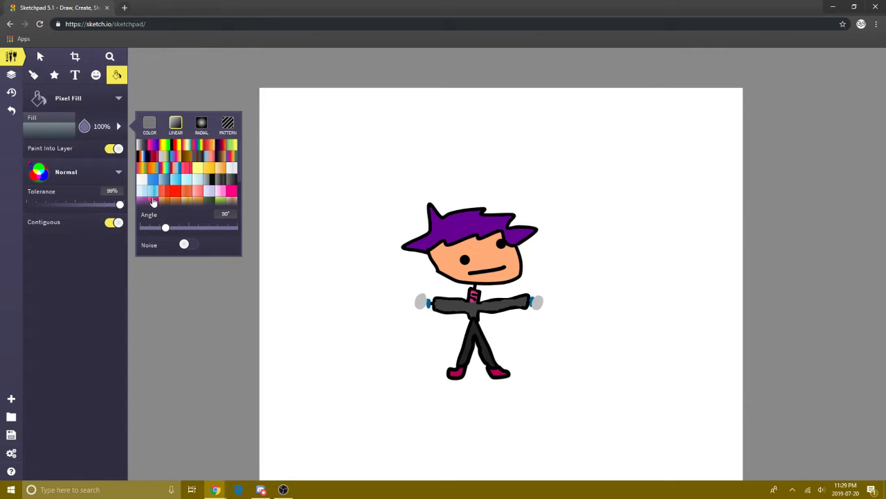
click(153, 145)
drag(158, 231, 171, 231)
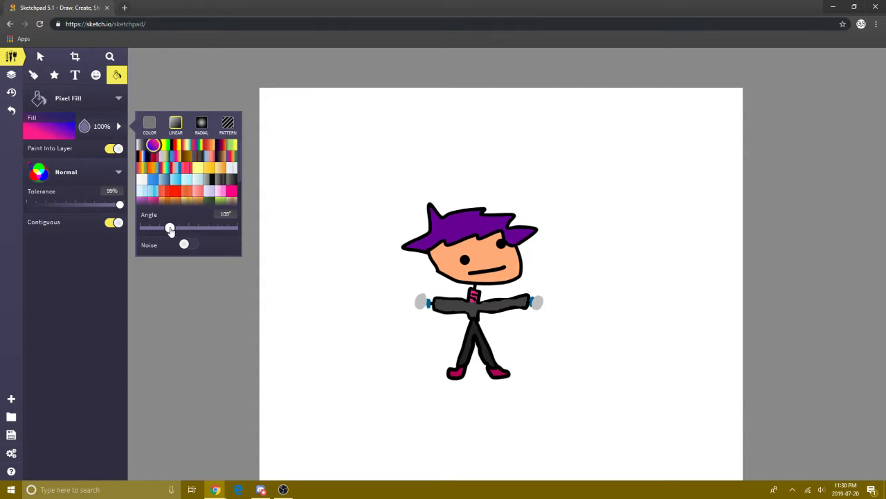
click(299, 252)
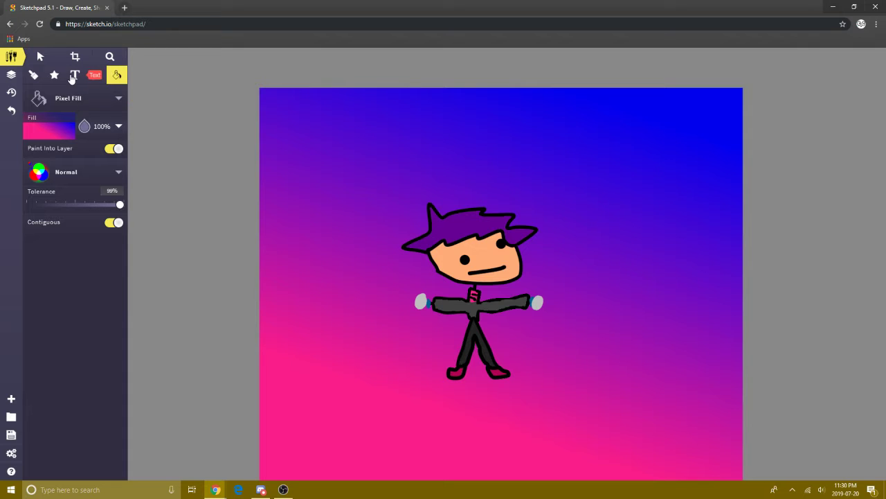
key(ctrl+z)
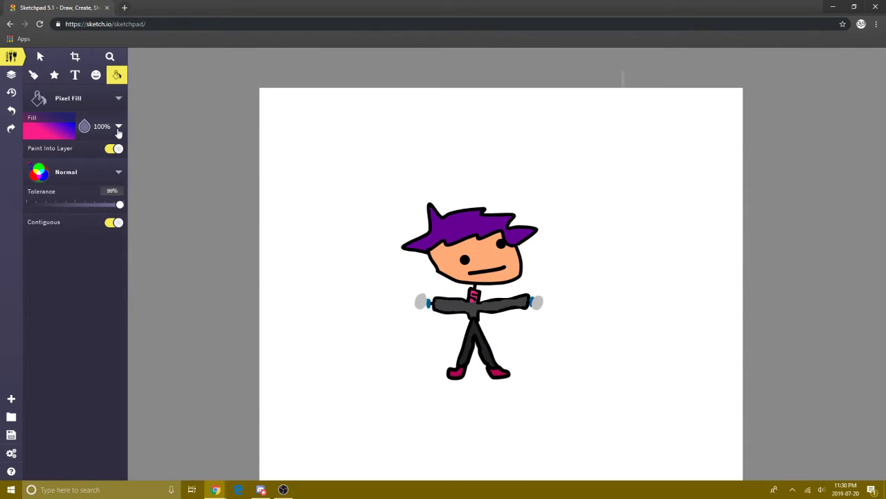
Try filling the background with the bright red linear gradient, and undo the fill.
click(120, 126)
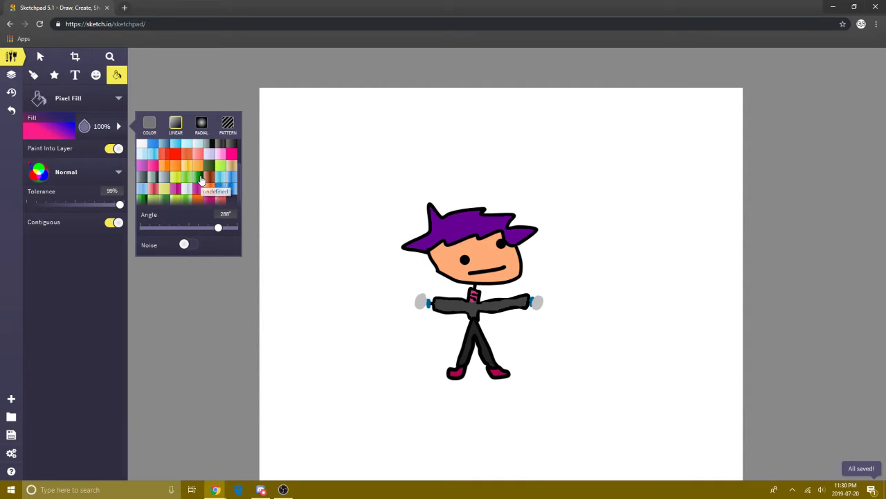
click(175, 154)
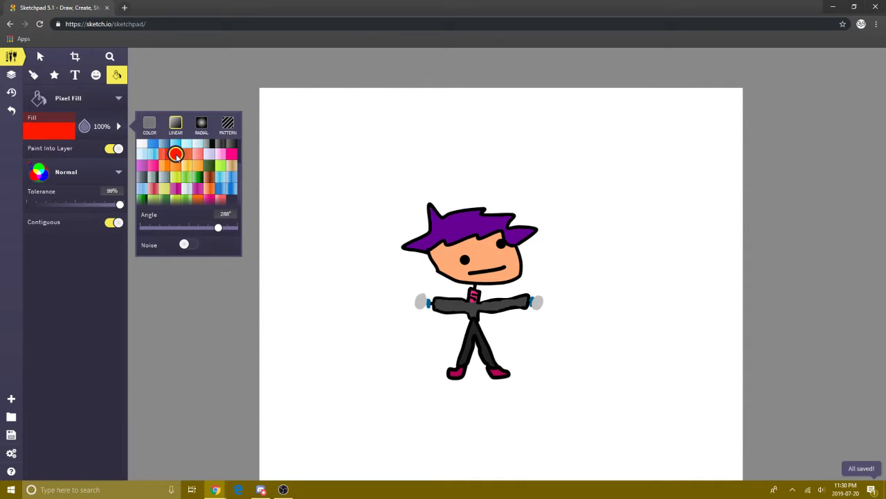
click(287, 267)
key(ctrl+z)
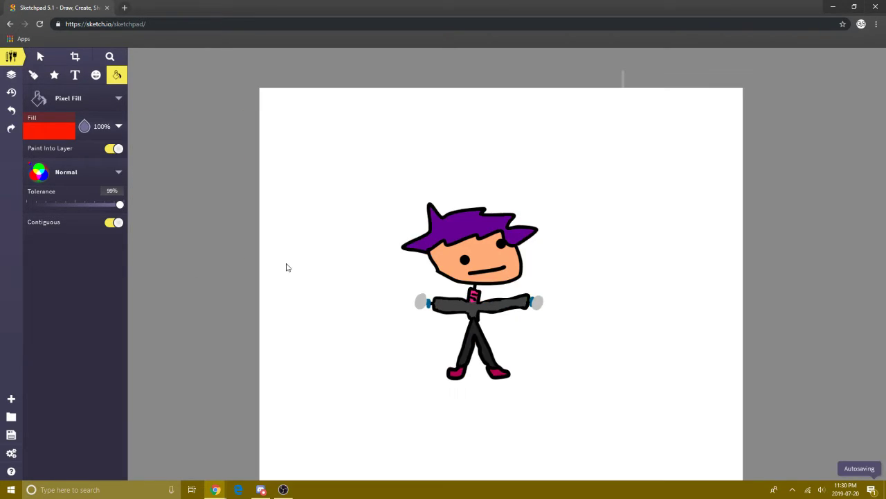
Try filling the background with the light violet linear gradient at different angles, and undo the fills.
mouse_move(86, 138)
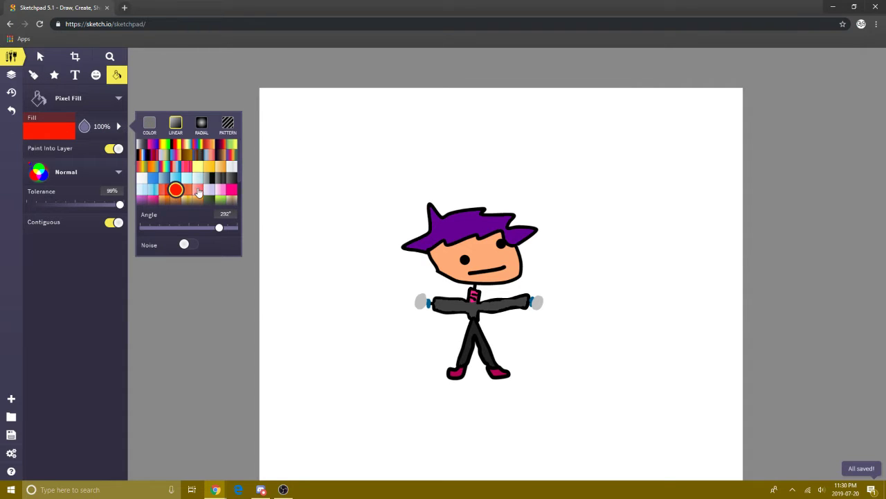
click(142, 164)
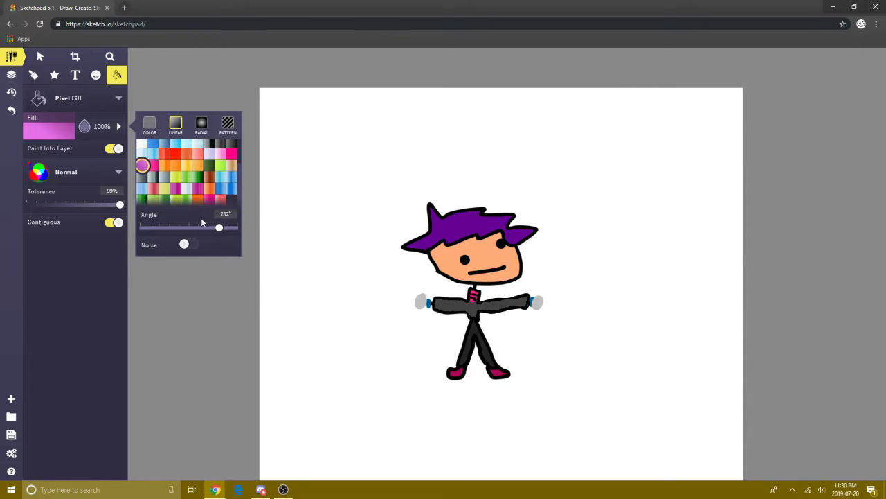
drag(119, 204, 149, 211)
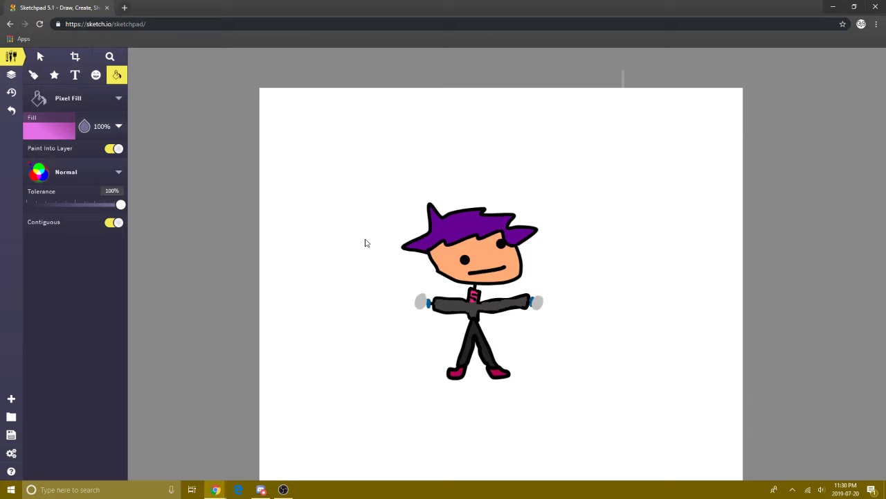
click(366, 242)
key(ctrl+z)
click(303, 247)
key(ctrl+z)
key(ctrl+z)
click(327, 222)
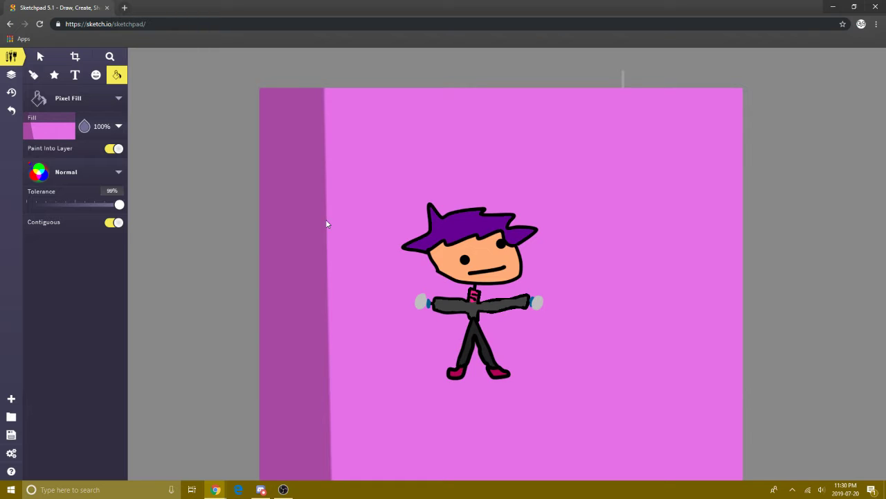
key(ctrl+z)
Try filling the background with the hot pink linear gradient, check it across the whole canvas, and undo the fill.
click(119, 126)
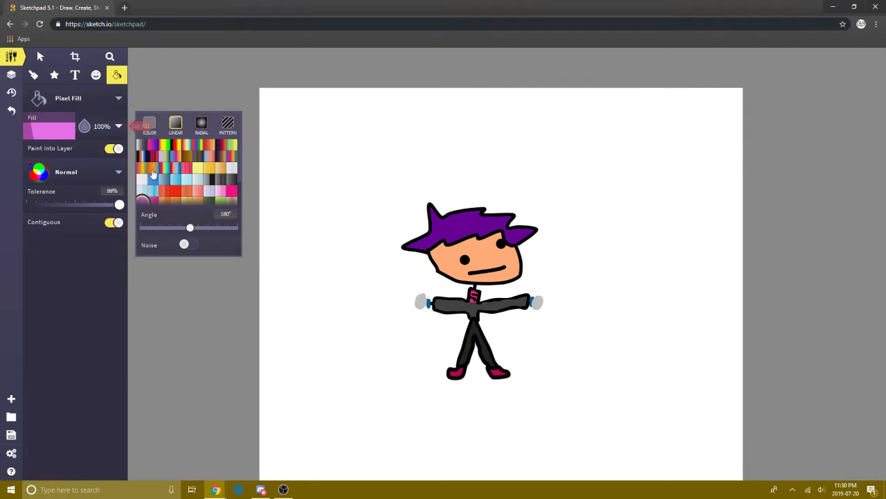
click(153, 165)
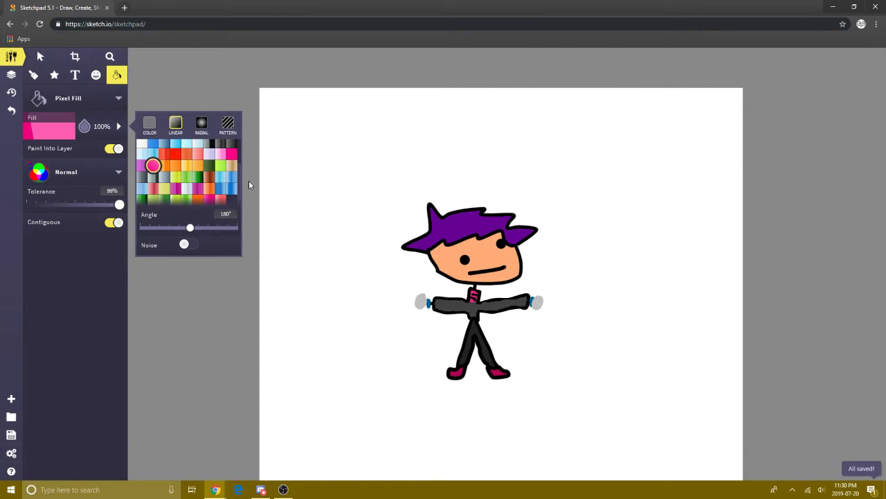
click(297, 174)
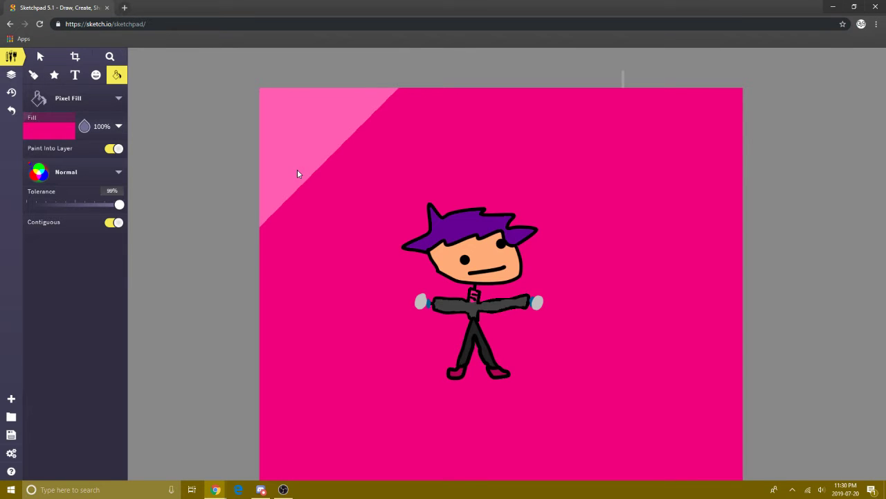
scroll(298, 173, down, 3)
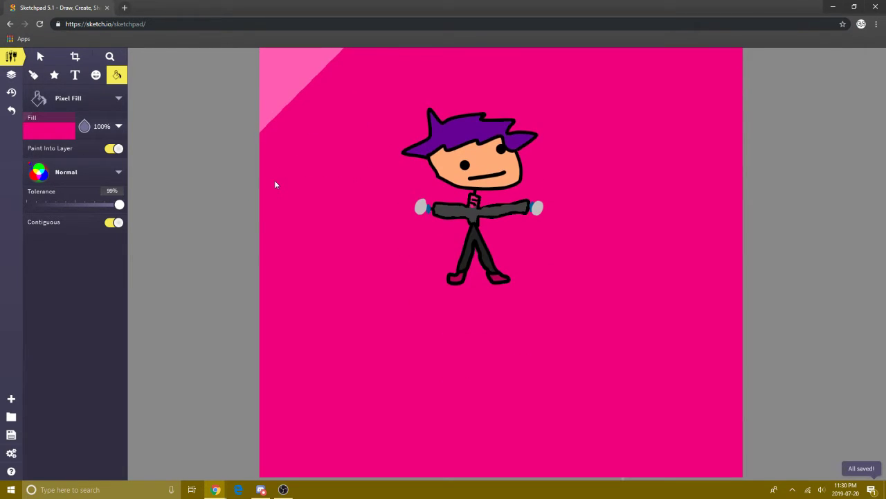
scroll(275, 184, up, 3)
scroll(275, 185, down, 3)
scroll(274, 184, up, 4)
scroll(272, 185, down, 4)
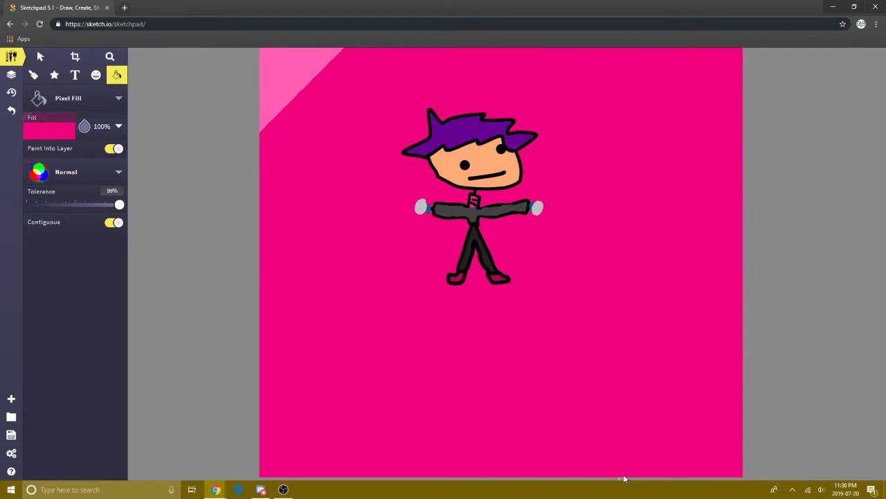
scroll(567, 350, up, 4)
key(ctrl+z)
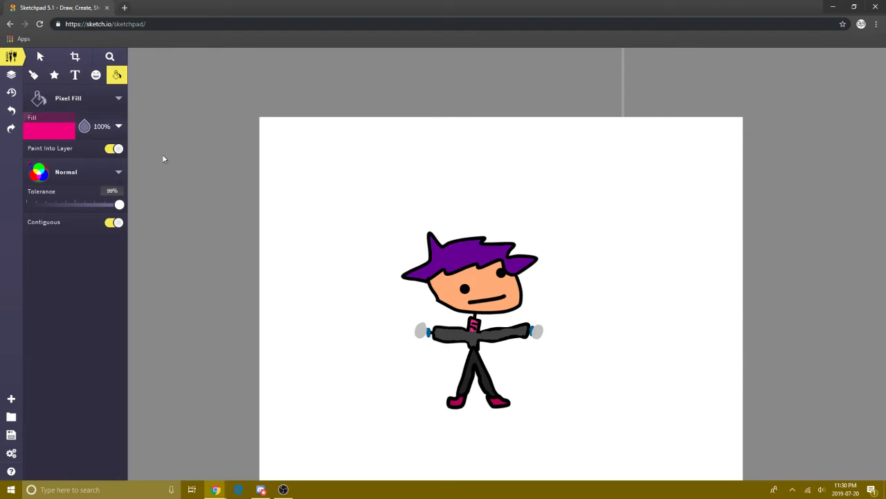
click(43, 131)
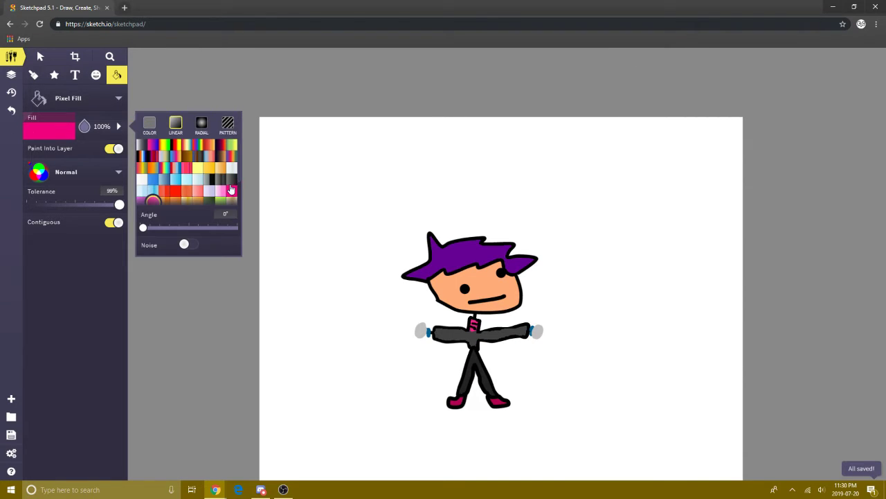
click(10, 401)
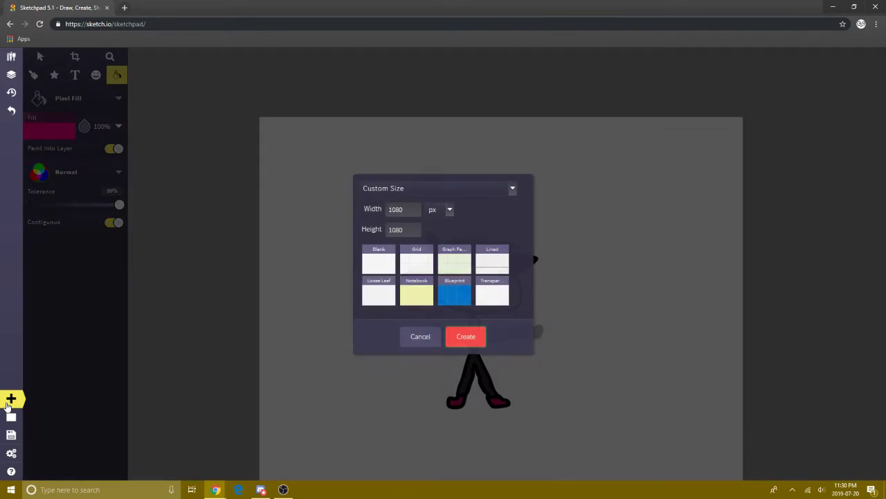
click(422, 338)
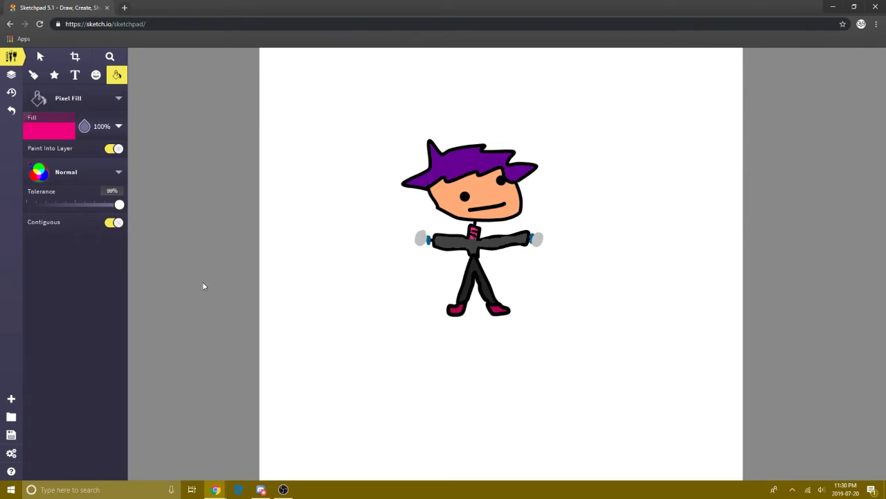
Select the character's layers and move them toward the lower-right part of the canvas.
click(109, 57)
drag(867, 130, 866, 139)
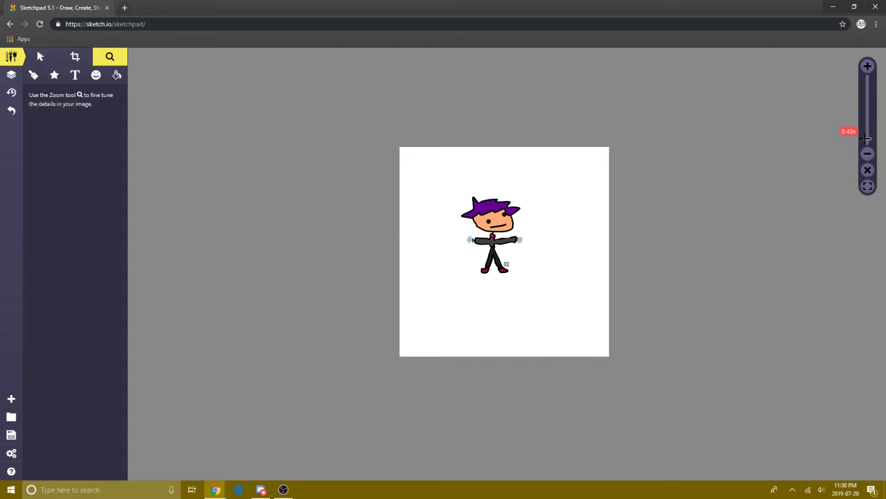
click(40, 56)
drag(432, 182, 556, 299)
drag(510, 253, 506, 248)
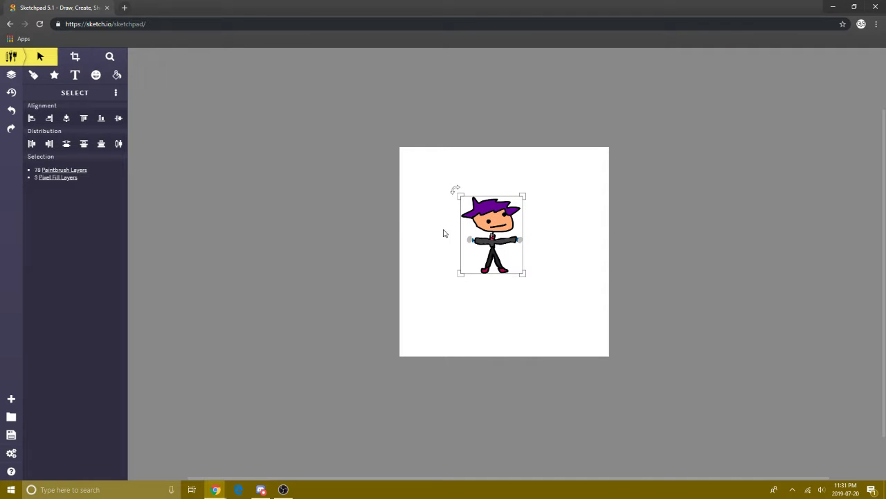
click(431, 220)
click(455, 198)
mouse_move(409, 164)
mouse_down()
mouse_move(465, 233)
mouse_move(453, 278)
mouse_up()
mouse_move(487, 236)
mouse_down()
mouse_move(545, 278)
mouse_move(557, 248)
mouse_move(531, 248)
mouse_move(515, 263)
mouse_move(550, 269)
mouse_up()
Paint over the leftover face, clothing and shoe pieces with a white 250 px Paintbrush.
click(33, 75)
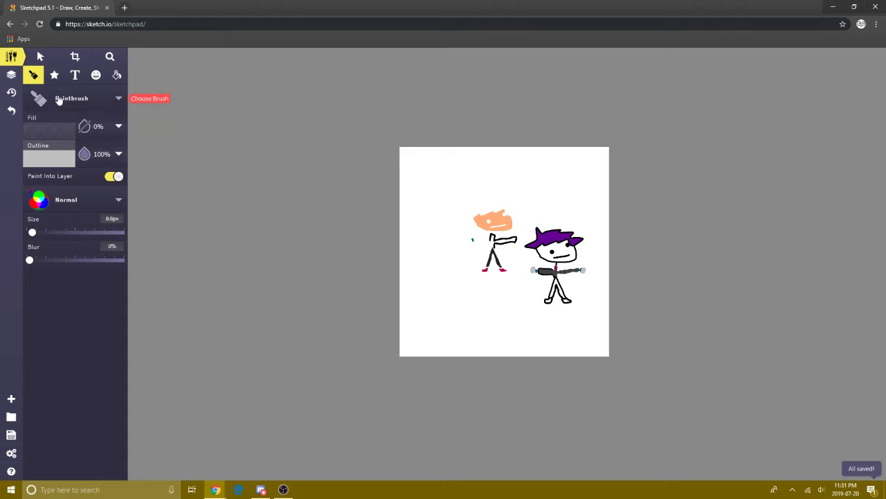
click(59, 100)
click(74, 161)
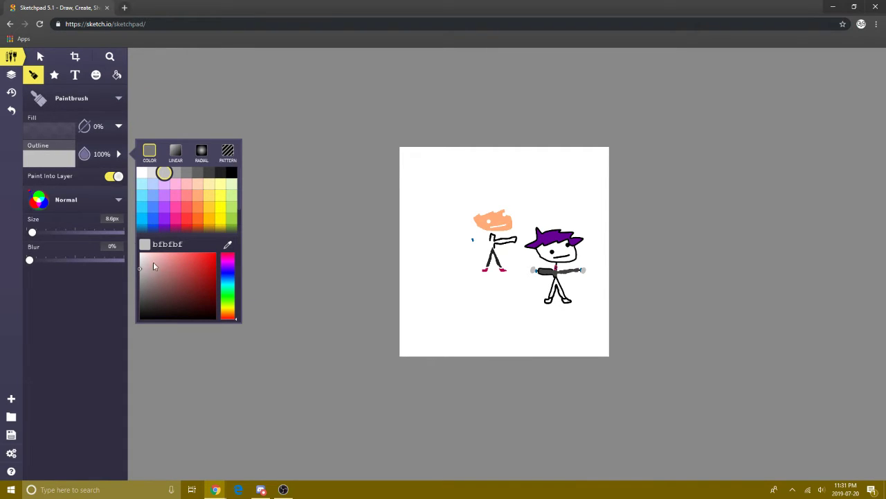
drag(158, 268, 140, 253)
drag(31, 233, 122, 232)
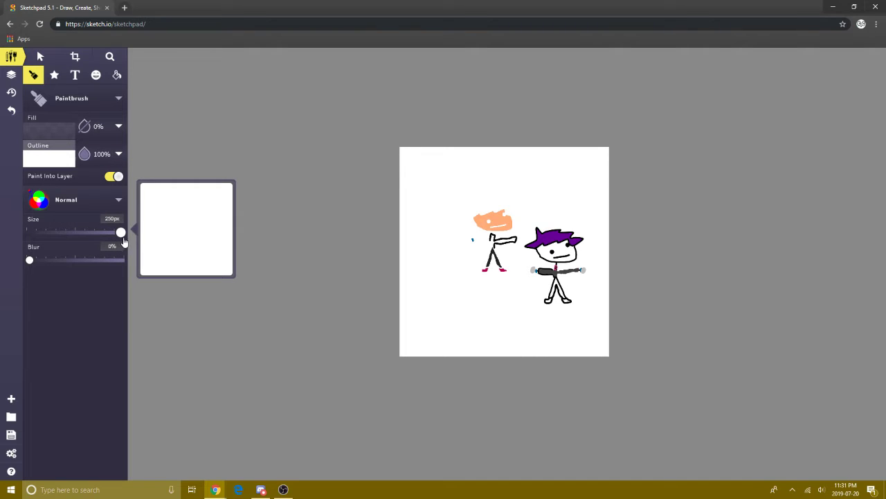
mouse_move(462, 206)
mouse_down()
mouse_move(492, 218)
mouse_move(479, 260)
mouse_move(499, 243)
mouse_up()
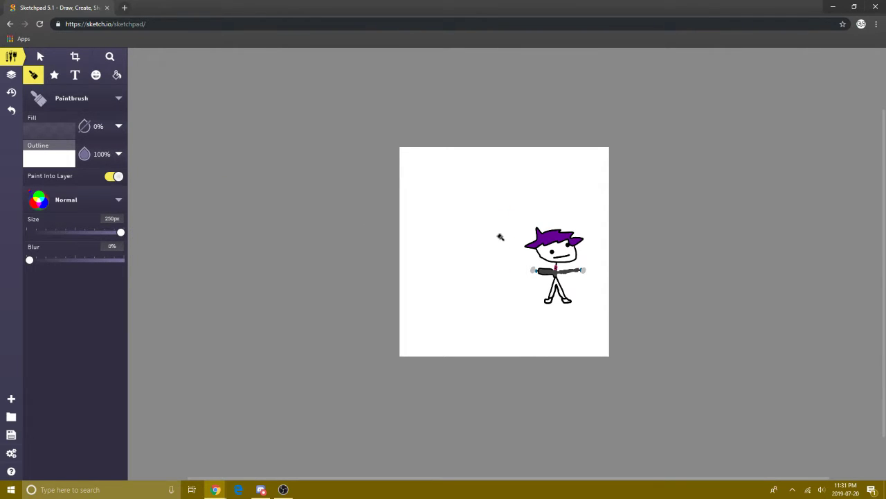
Select all the character's layers, move the character to the centre of the canvas and deselect it.
click(40, 57)
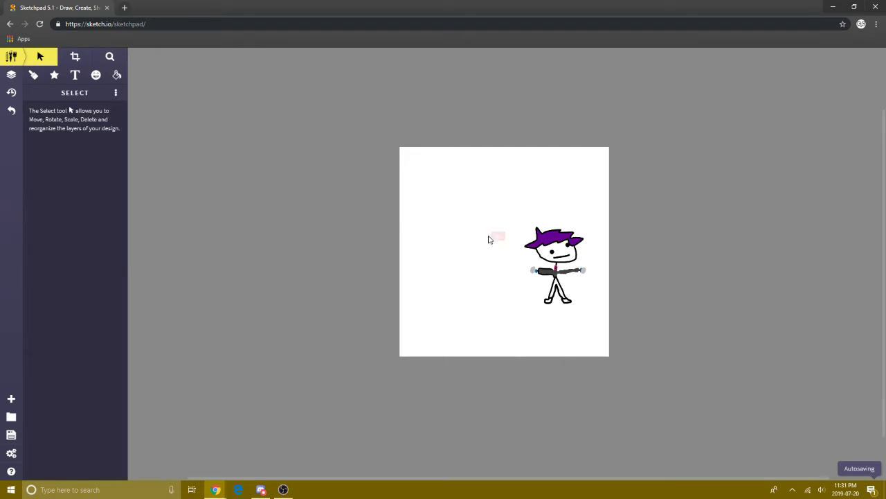
click(554, 238)
key(ctrl+a)
drag(598, 311, 585, 307)
drag(554, 270, 507, 254)
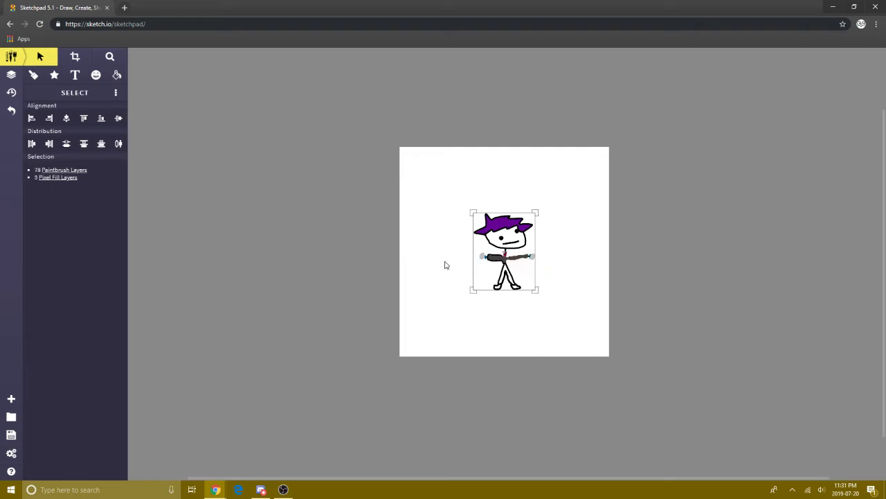
click(437, 264)
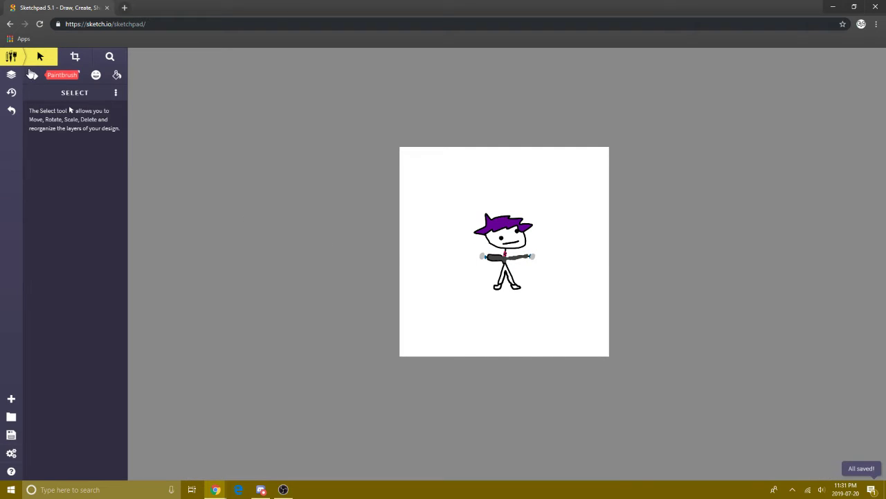
Set the Pixel Fill to solid light orange ffac79 and fill the character's face with it.
click(116, 77)
click(47, 132)
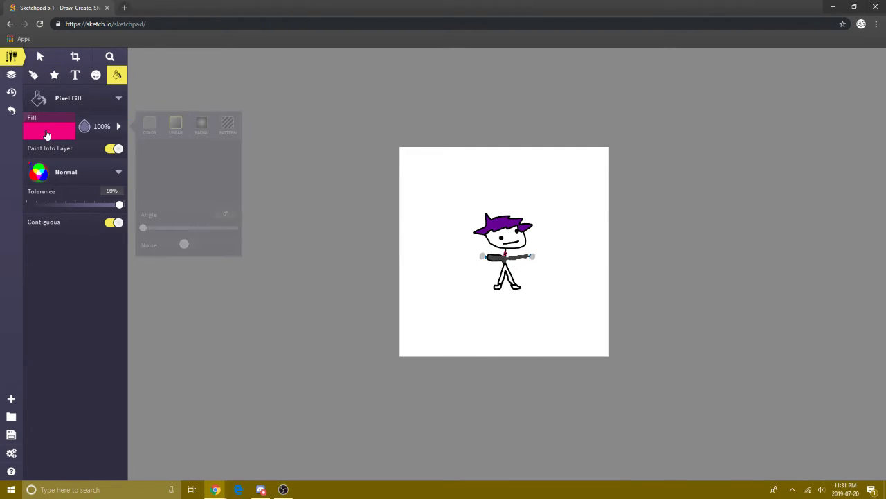
click(148, 124)
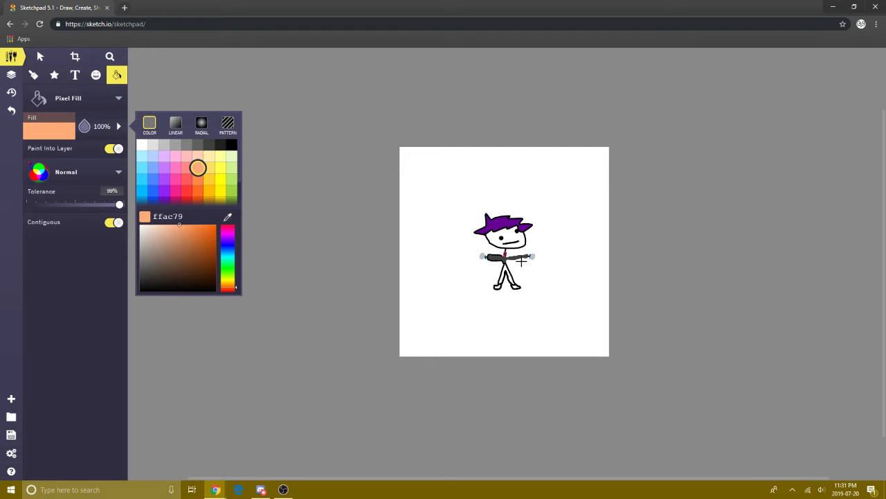
click(511, 236)
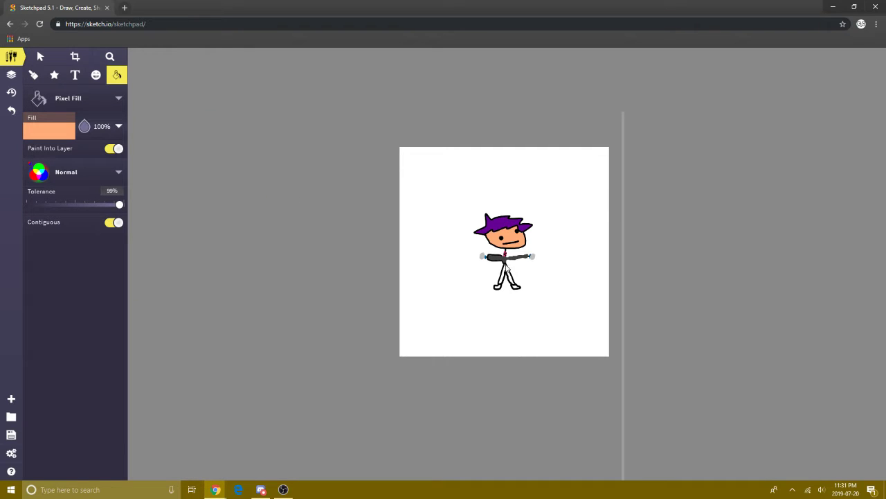
Set the Paintbrush outline colour to black and redraw the missing outlines of the character's neck, torso and arm.
click(109, 57)
drag(868, 167, 866, 130)
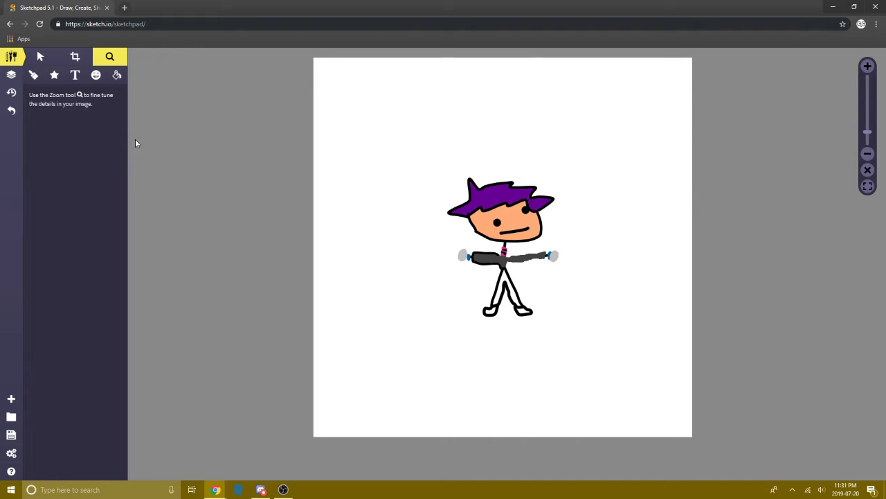
click(34, 75)
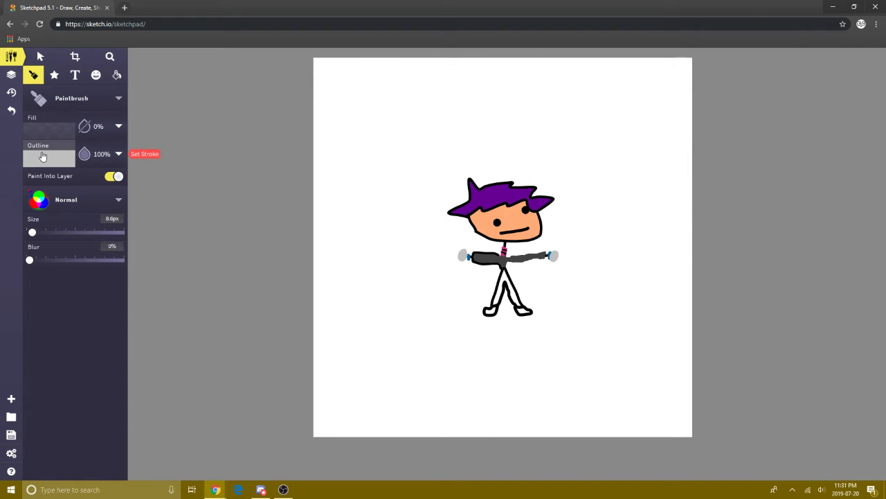
click(43, 158)
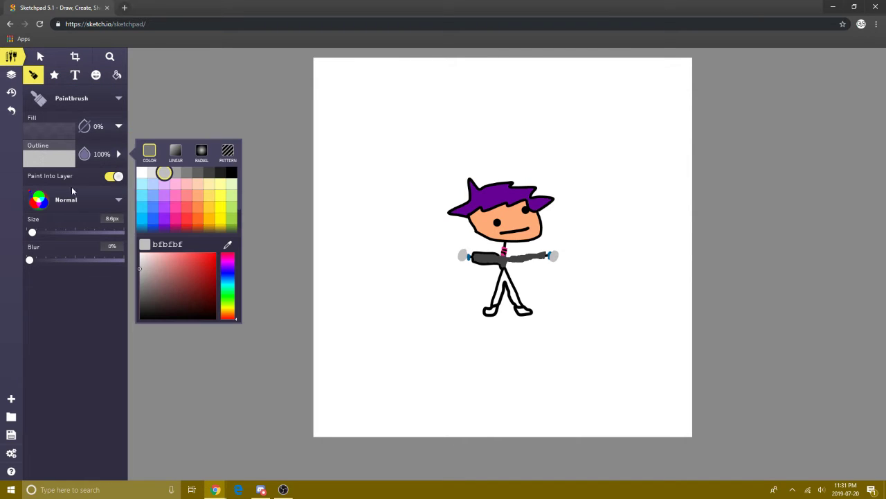
click(231, 173)
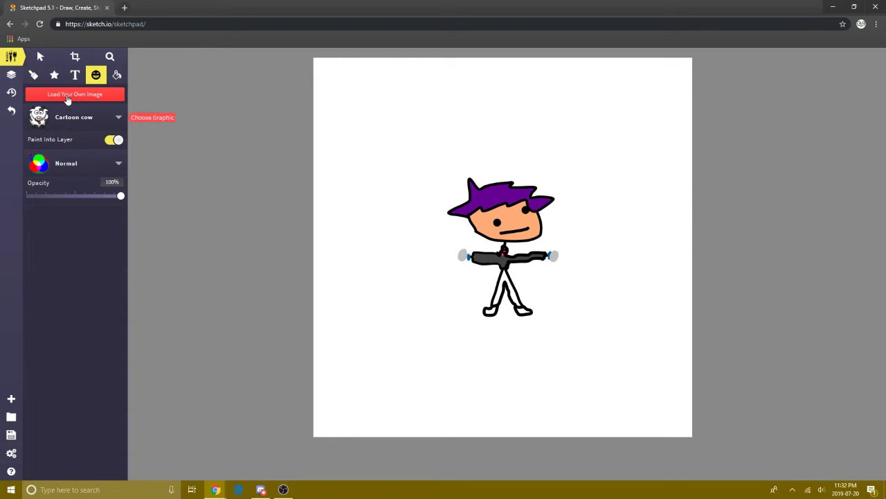
Set the Pixel Fill to dark grey 3f3f3f and fill the character's trousers with it.
click(33, 75)
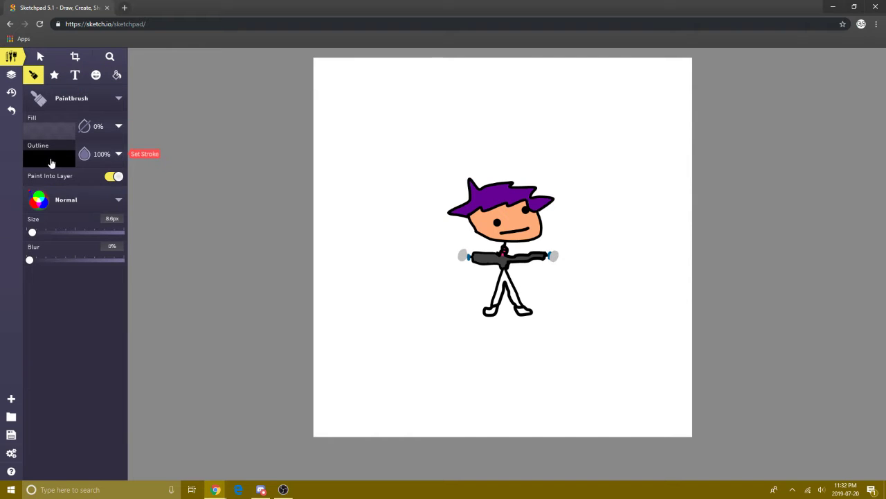
click(117, 76)
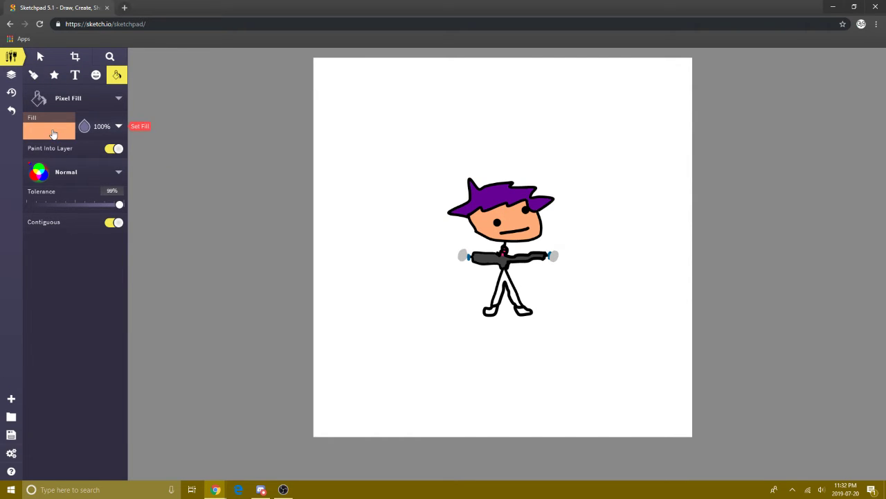
click(52, 130)
click(208, 144)
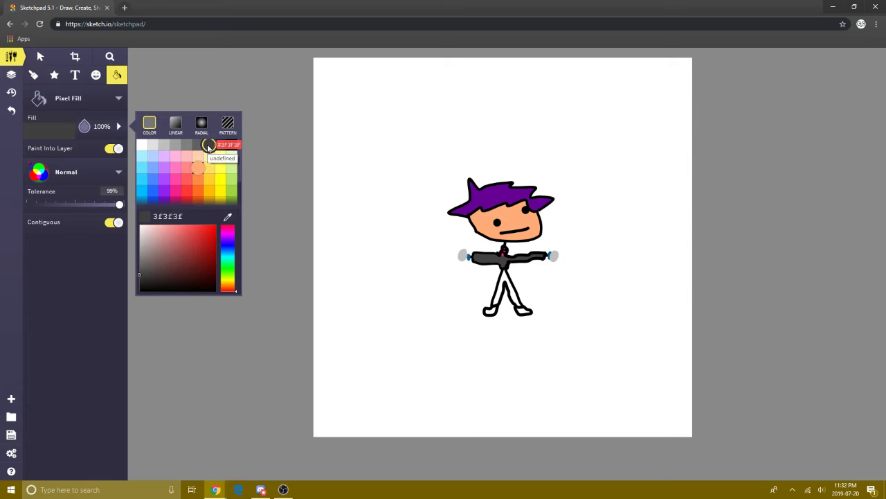
click(502, 289)
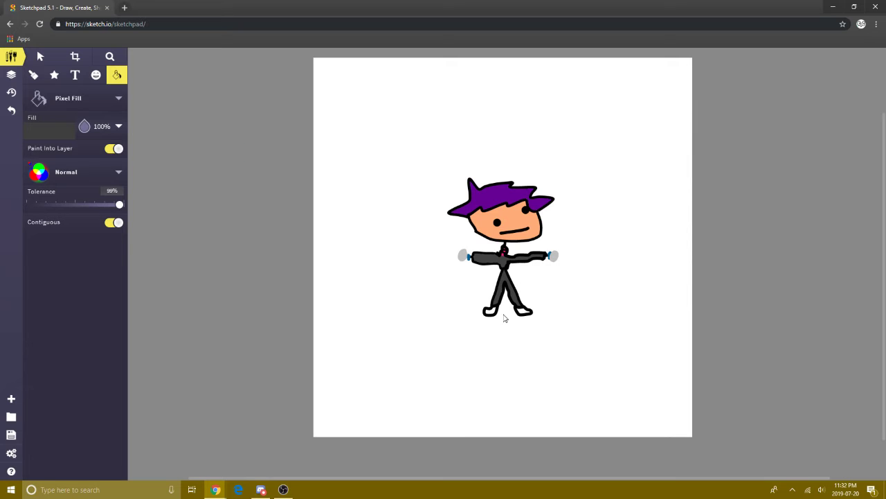
Set the Pixel Fill to near-black 1f1f1f, undo the previous fills and refill the character's trousers with it.
click(65, 130)
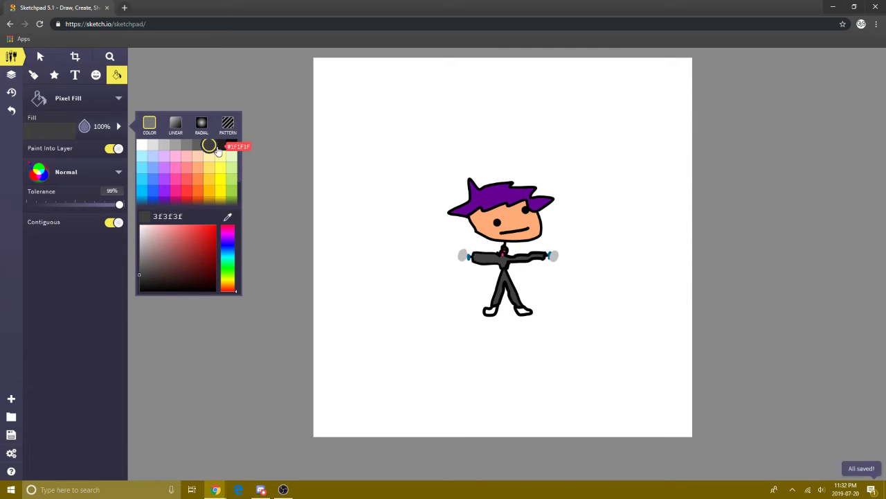
click(220, 144)
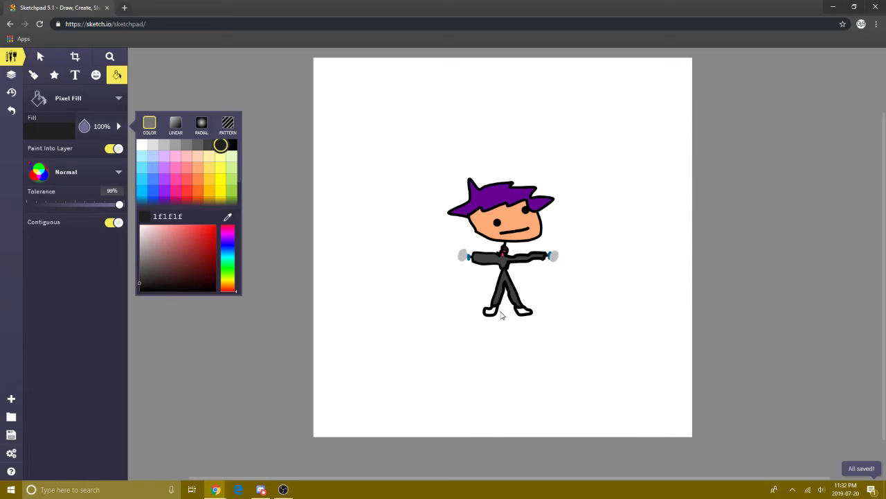
click(502, 315)
key(ctrl+z)
key(ctrl+z)
click(503, 299)
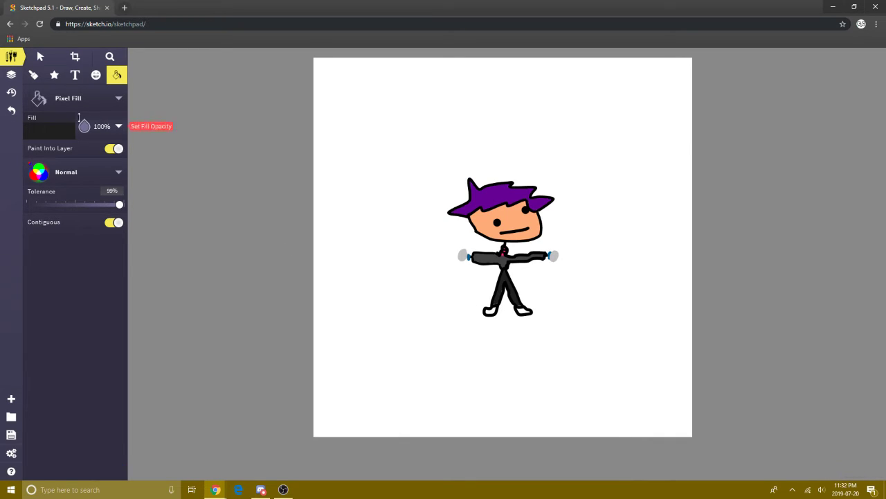
Set the Pixel Fill to solid black and fill both of the character's shoes.
click(81, 130)
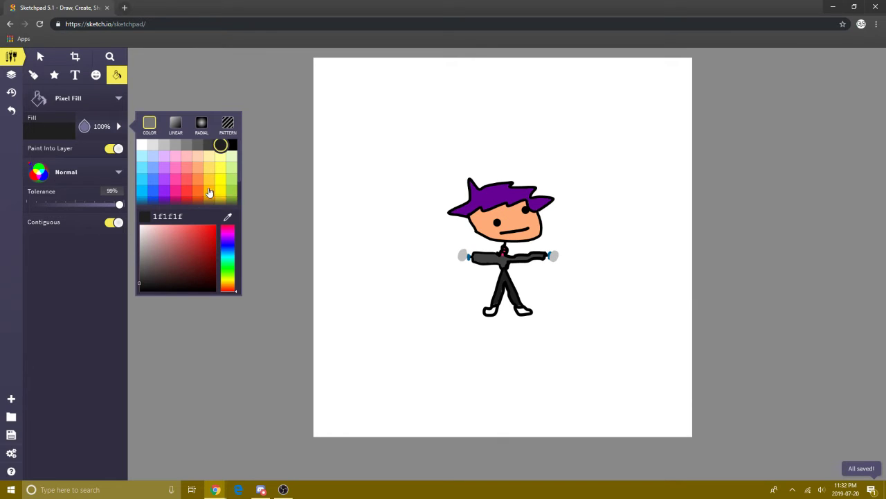
click(231, 144)
click(492, 312)
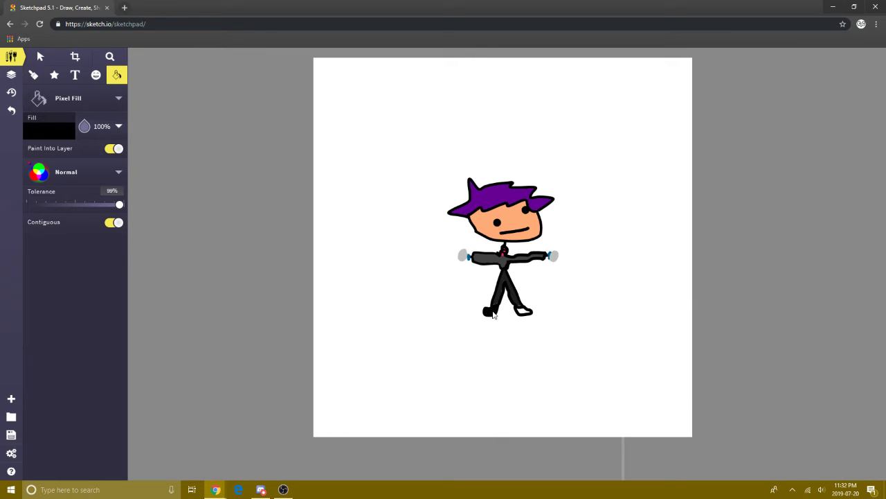
click(528, 318)
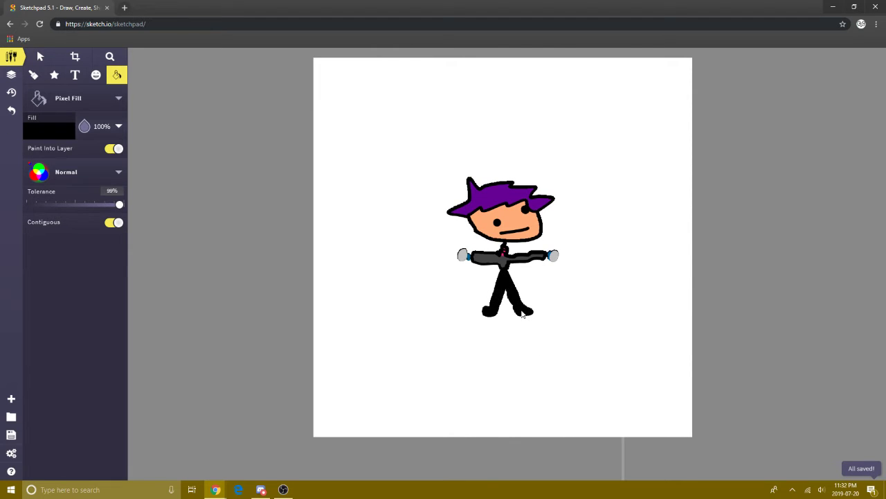
Try to fill the remaining white gaps in the shoe with black Pixel Fill, and undo the stray fills.
click(523, 314)
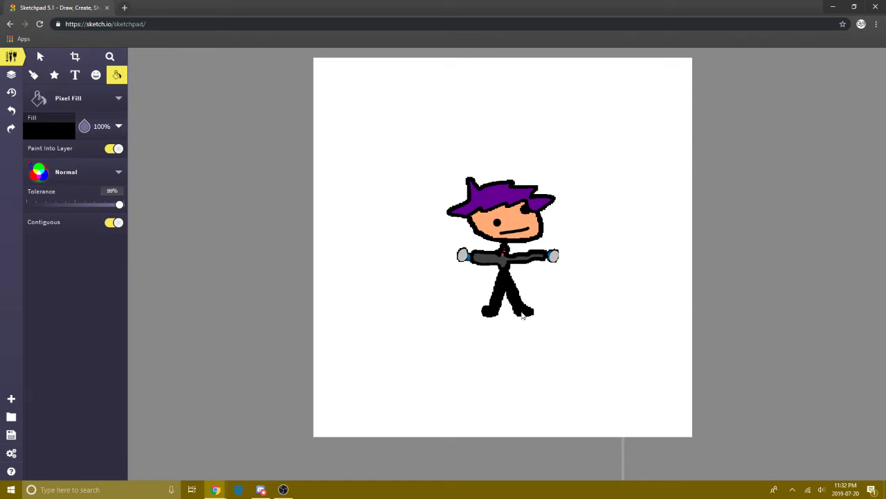
key(ctrl+z)
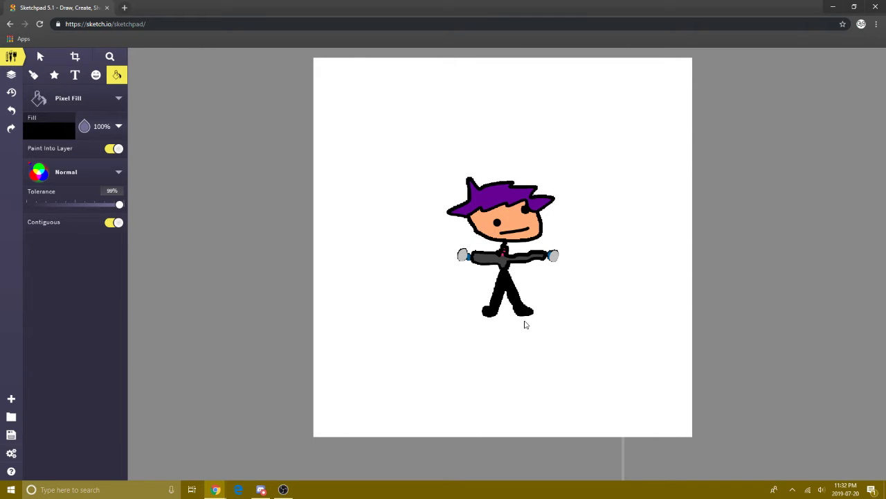
key(ctrl+z)
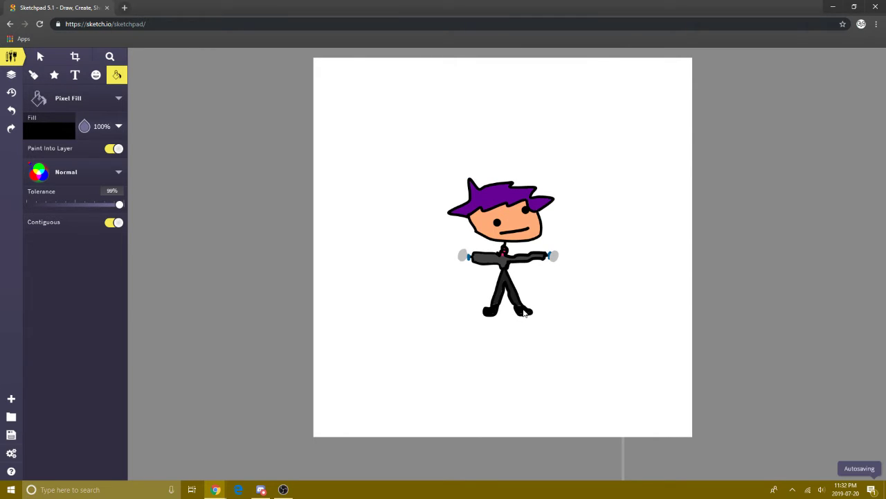
click(519, 307)
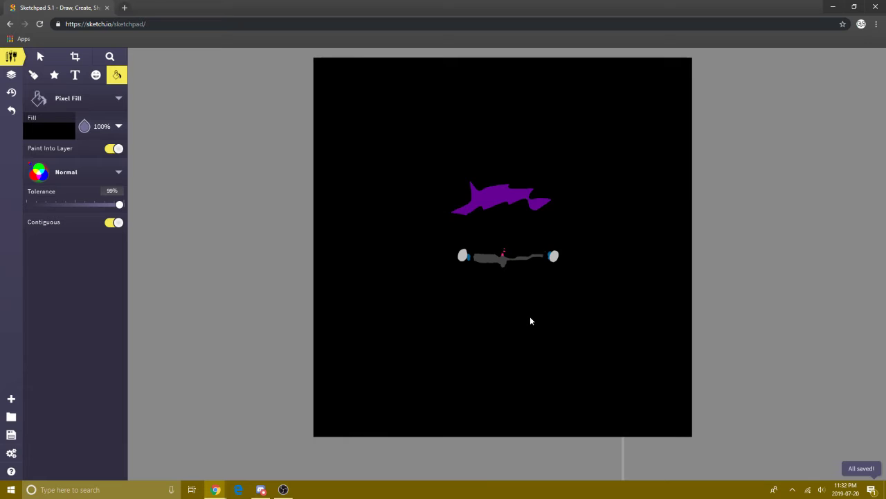
key(ctrl+z)
Dab over the remaining gaps in both shoes with the black 8.6 px Paintbrush.
click(33, 75)
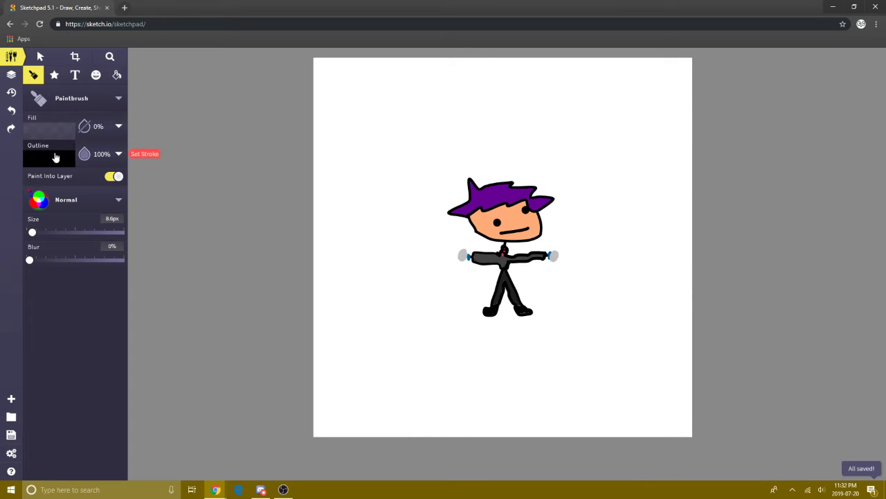
click(523, 310)
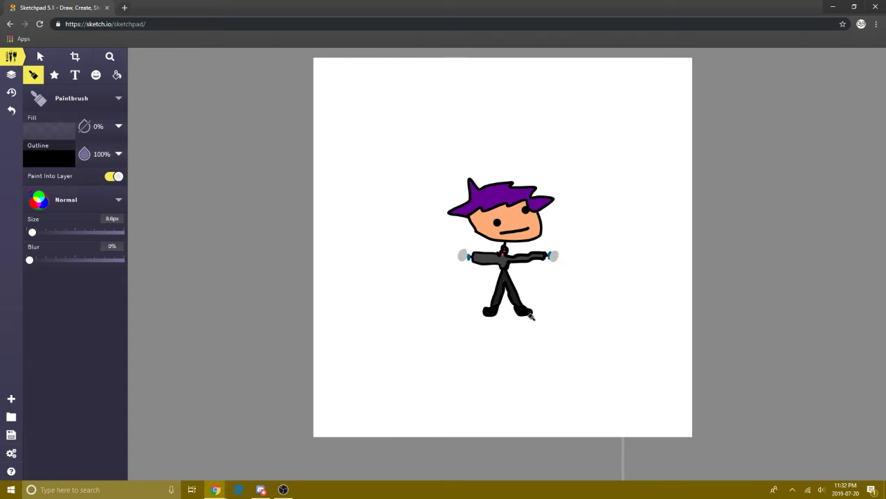
click(497, 309)
click(525, 312)
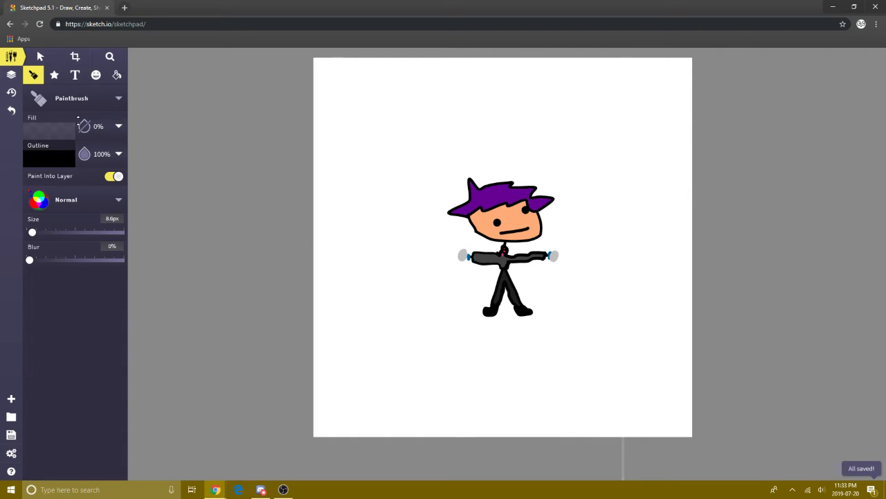
Try a pink radial gradient Pixel Fill on the white background and undo each fill.
click(96, 76)
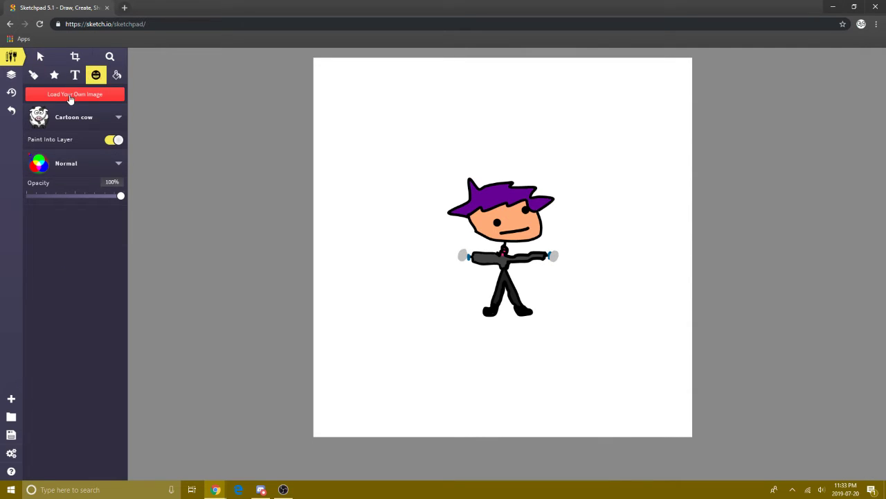
click(34, 75)
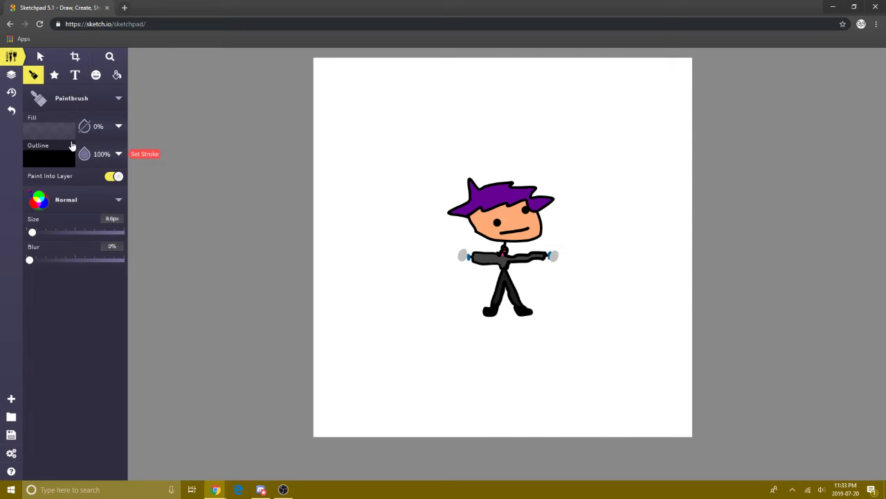
click(117, 75)
click(60, 129)
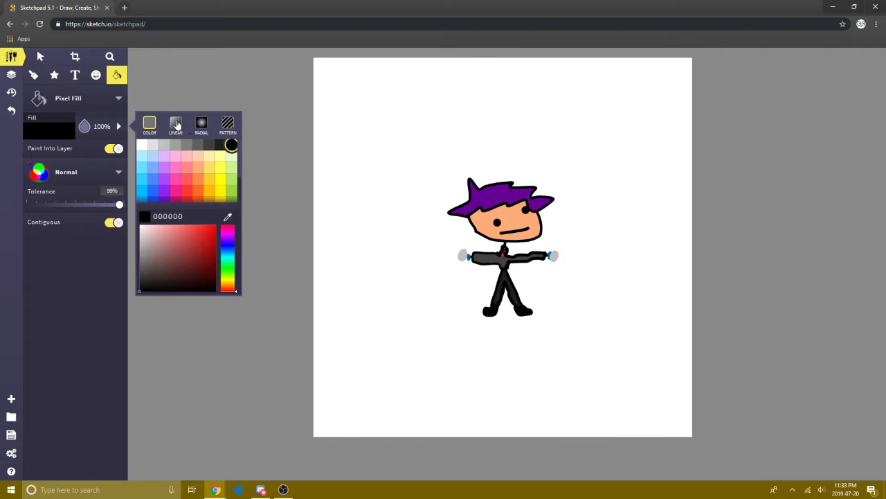
click(176, 124)
click(201, 124)
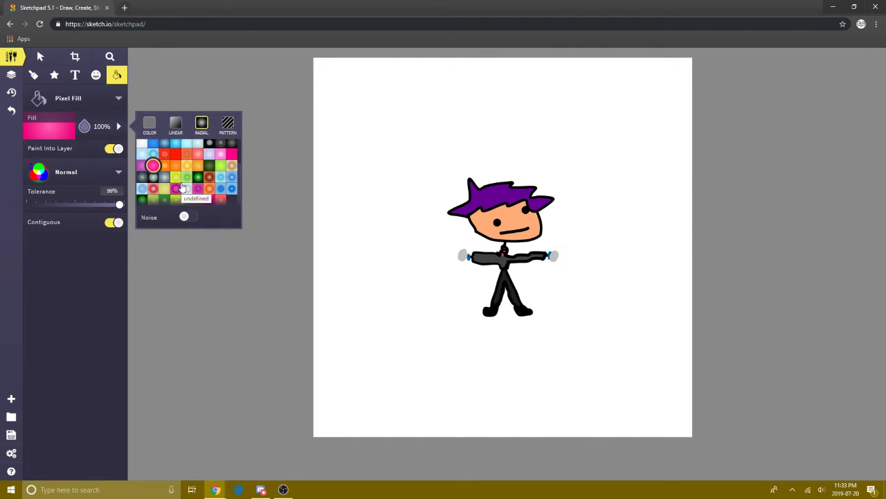
click(381, 218)
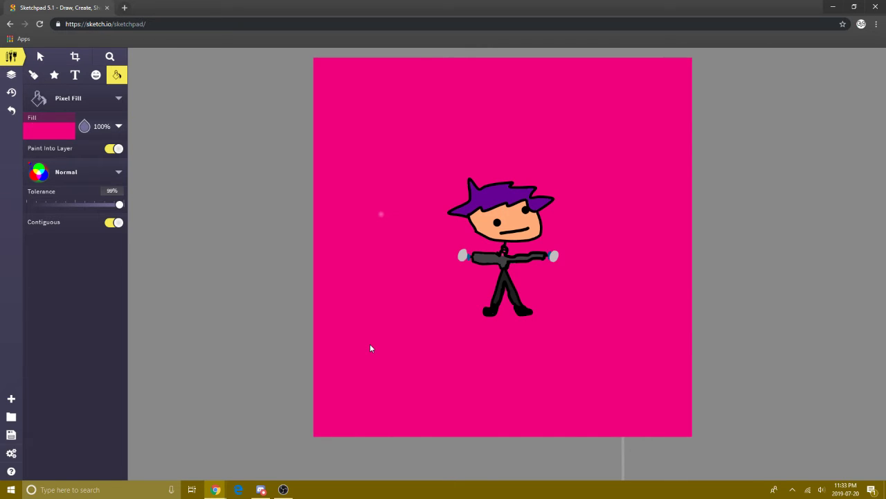
click(12, 112)
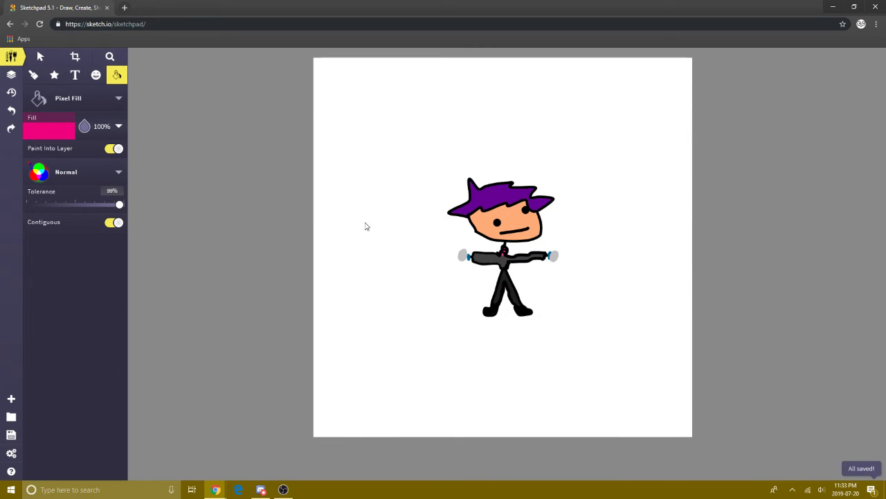
click(519, 279)
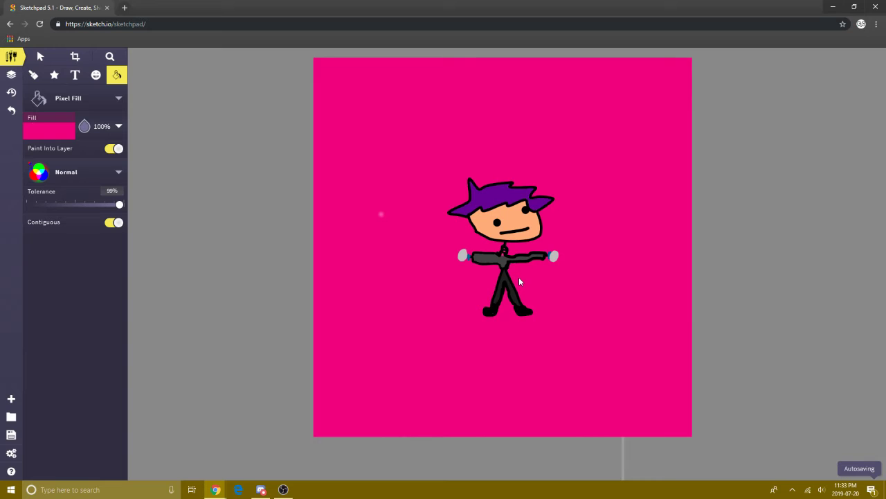
click(11, 111)
Turn on Noise for the radial Pixel Fill, try a red gradient on the background and undo it.
click(61, 131)
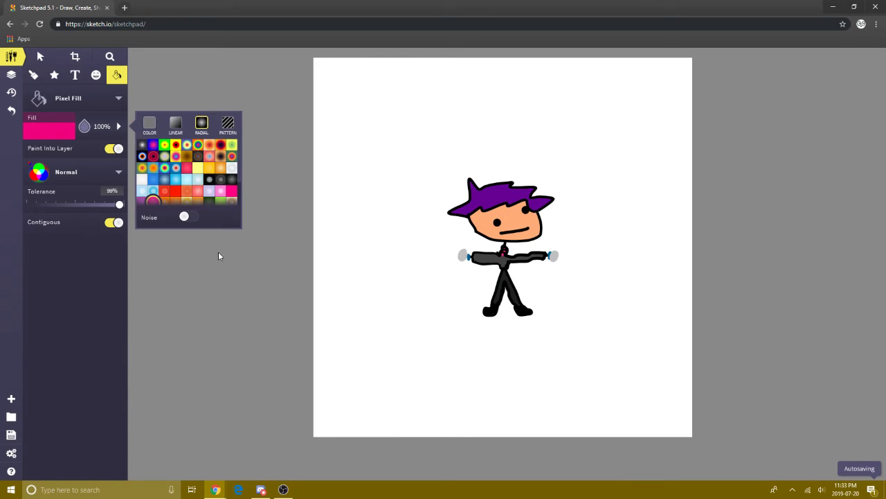
click(192, 217)
scroll(200, 192, down, 2)
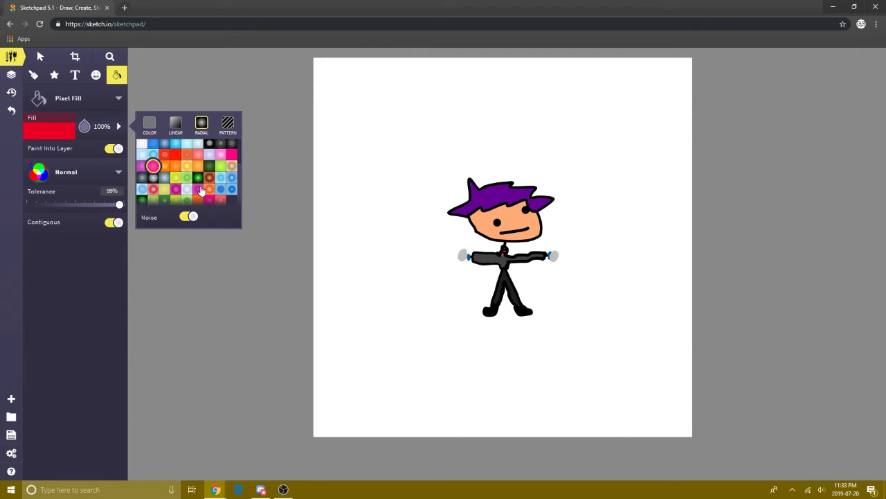
scroll(167, 188, up, 2)
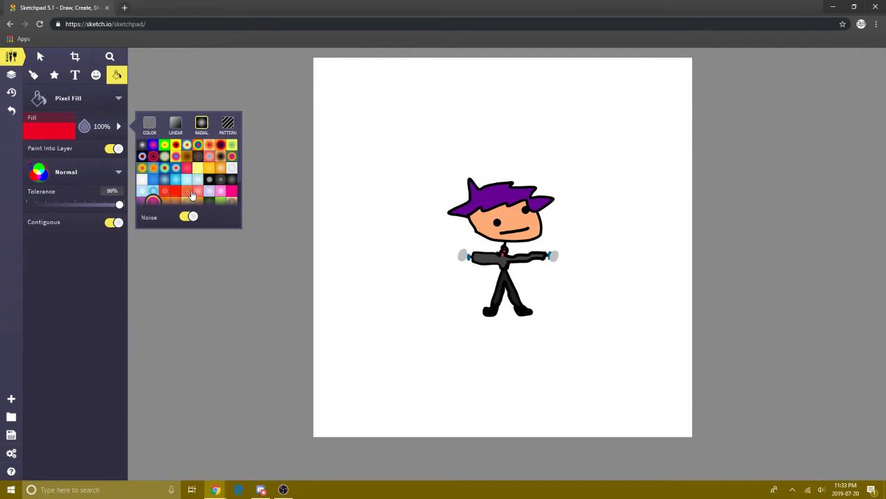
click(187, 168)
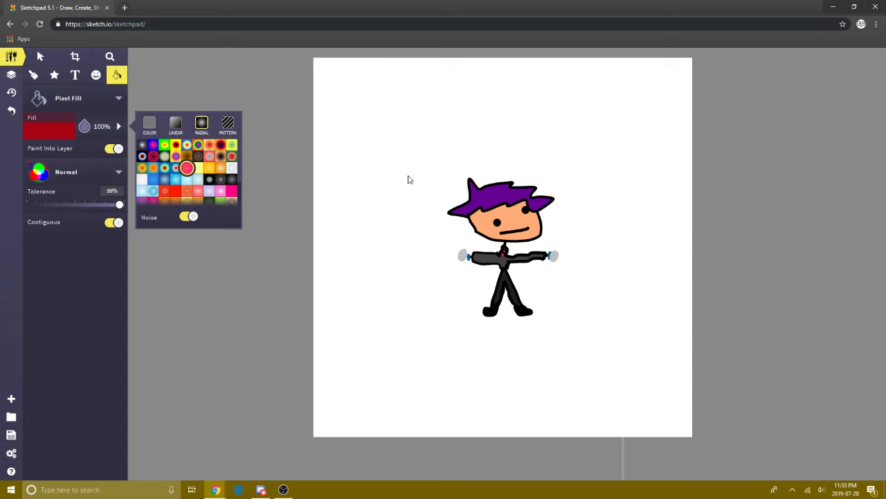
click(409, 199)
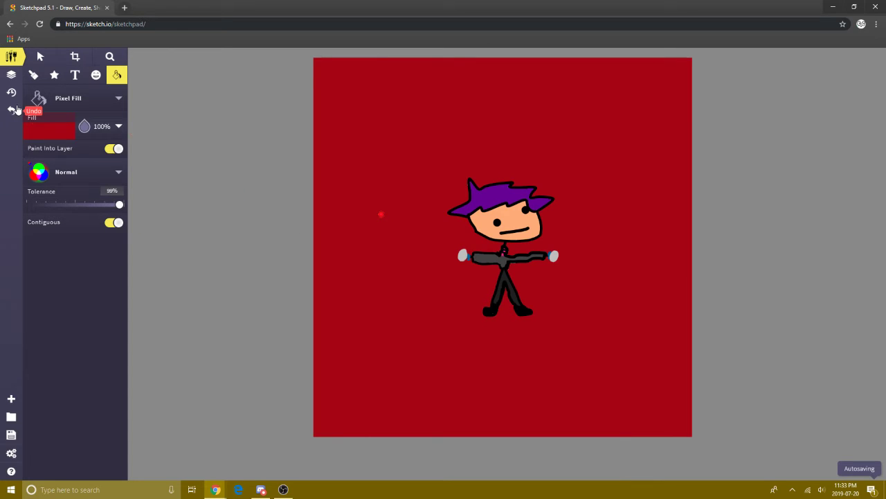
click(15, 110)
Switch to Vector Fill, try solid purple 700079 on the background and undo it.
click(73, 101)
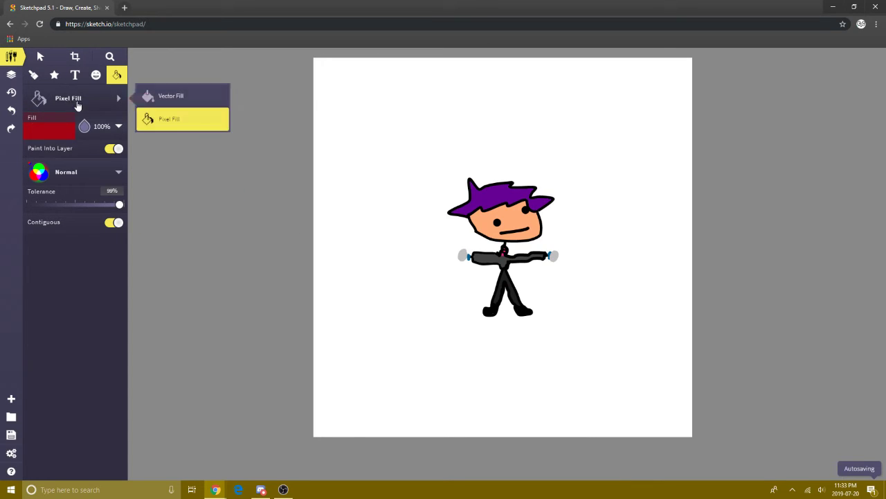
click(159, 97)
click(376, 144)
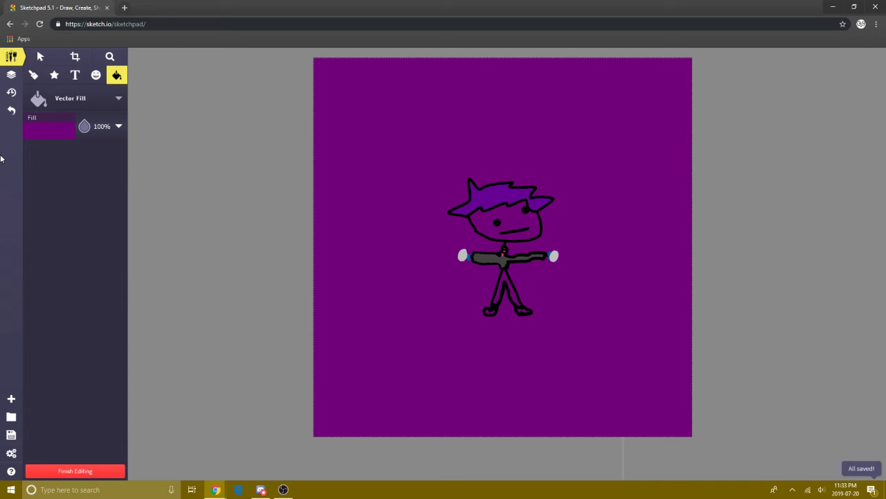
click(11, 110)
Lower the Vector Fill opacity to 43%, try the translucent purple on the background and undo it.
drag(85, 126, 89, 143)
click(327, 153)
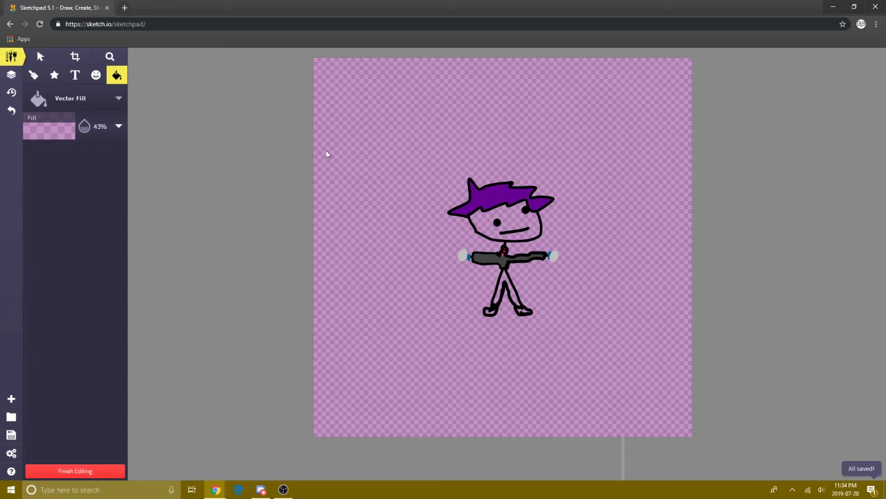
click(11, 110)
Restore the Vector Fill opacity to 100%, try a pink-to-blue linear gradient on the background and undo it.
click(56, 134)
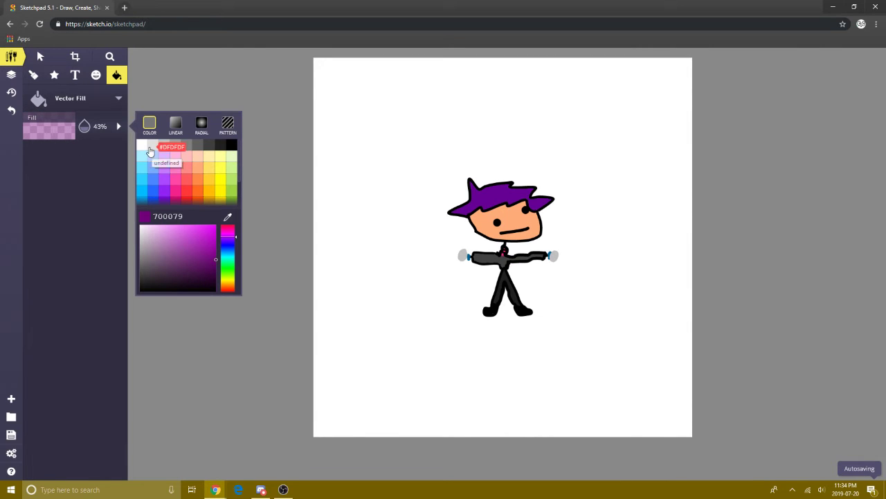
drag(84, 126, 79, 113)
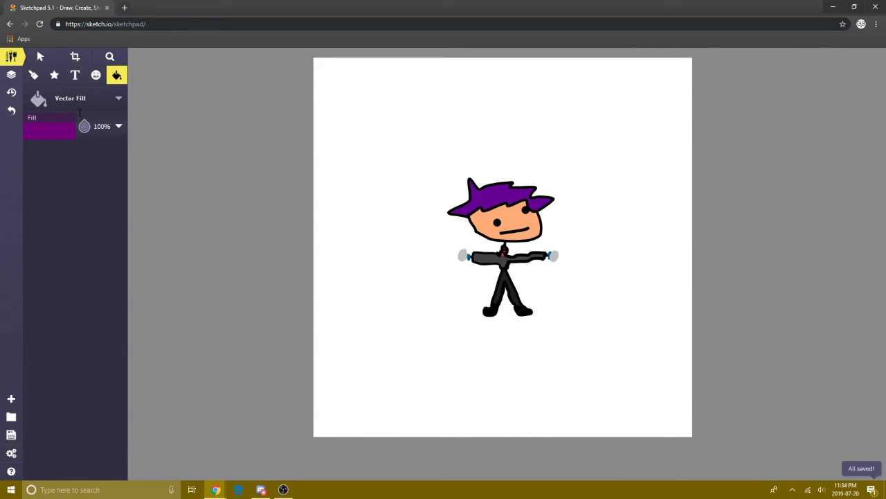
click(42, 129)
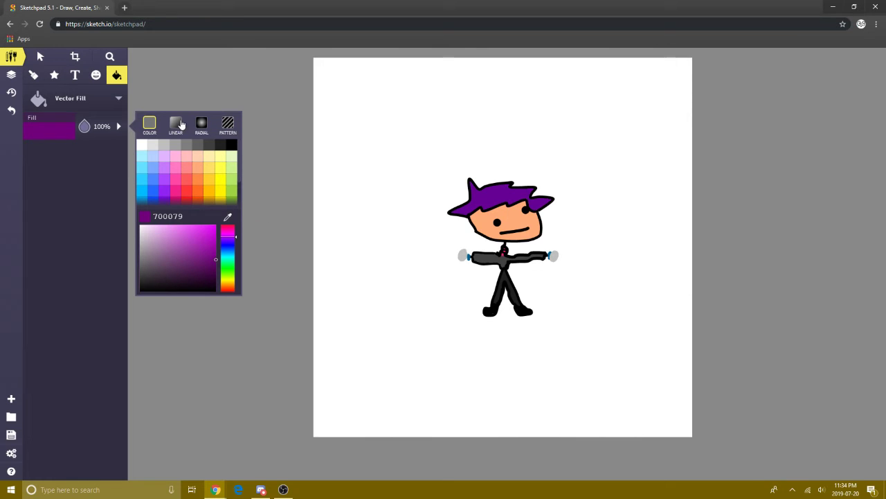
click(176, 124)
scroll(158, 200, down, 1)
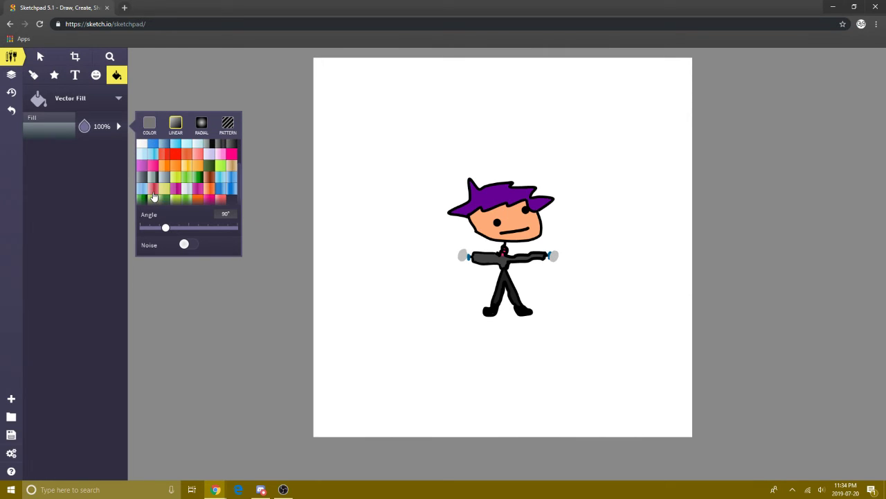
scroll(227, 181, up, 2)
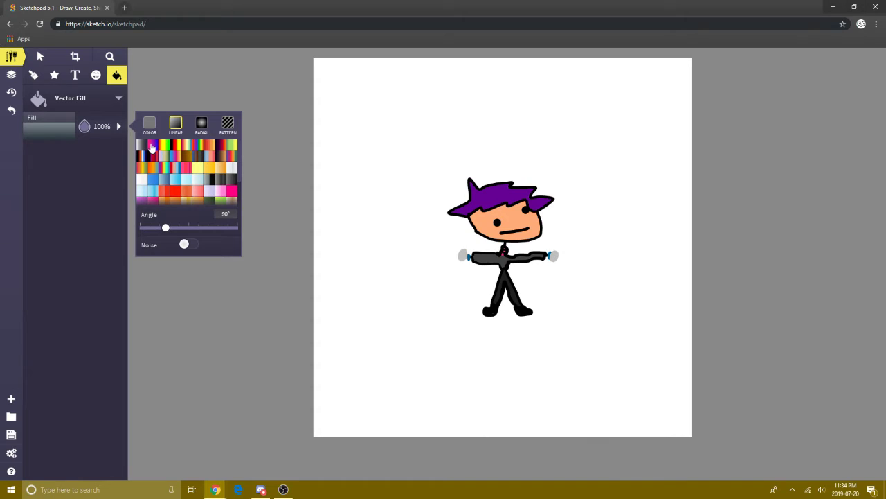
click(153, 145)
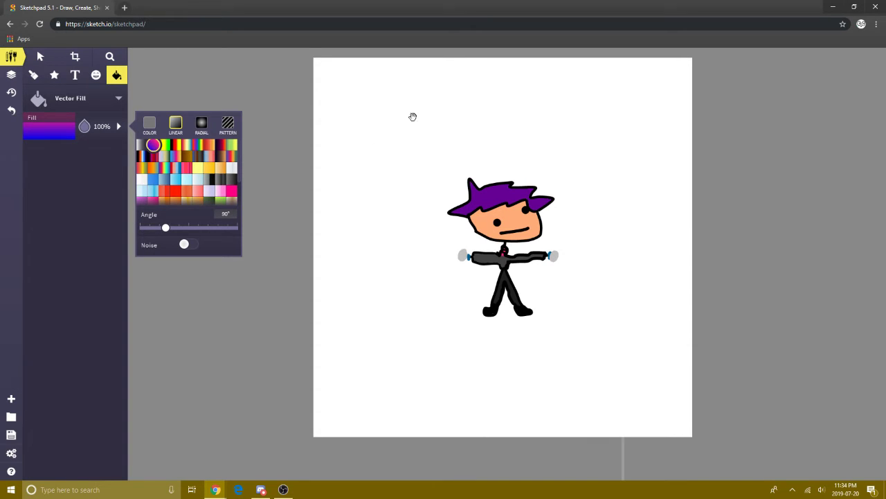
click(412, 117)
key(ctrl+z)
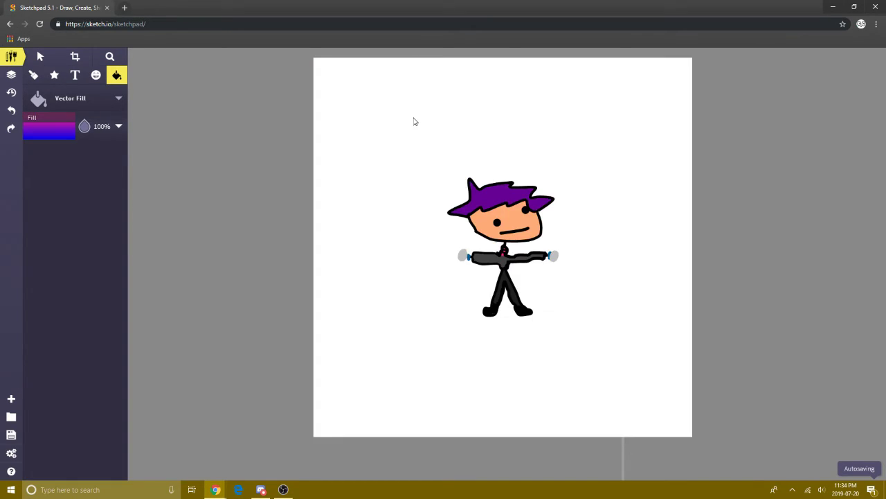
Switch to Pixel Fill, try the current red fill on the background and undo it.
click(33, 78)
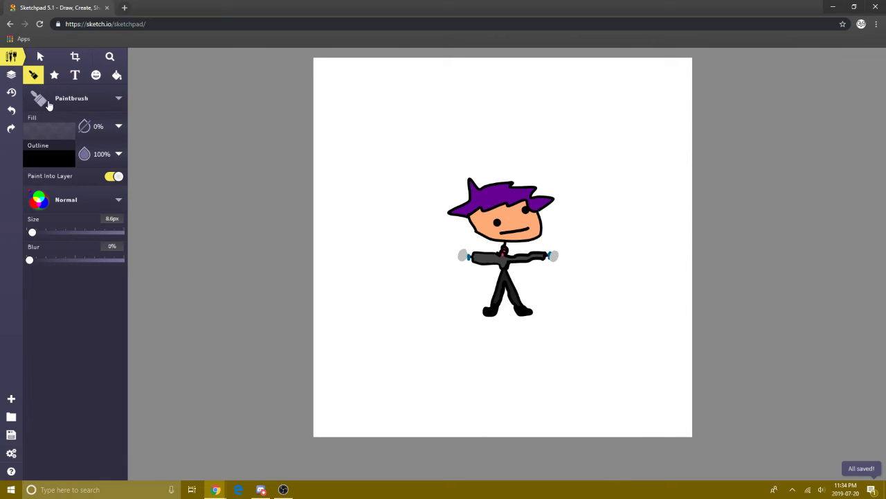
click(115, 76)
click(58, 103)
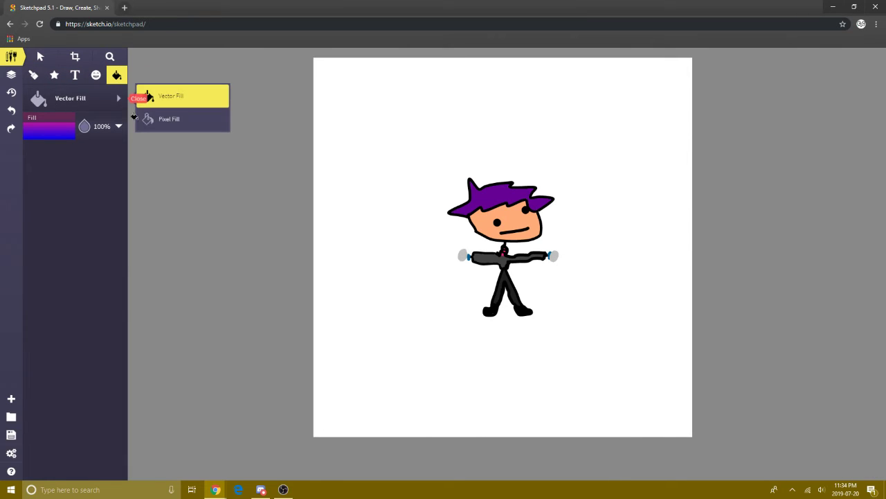
click(145, 122)
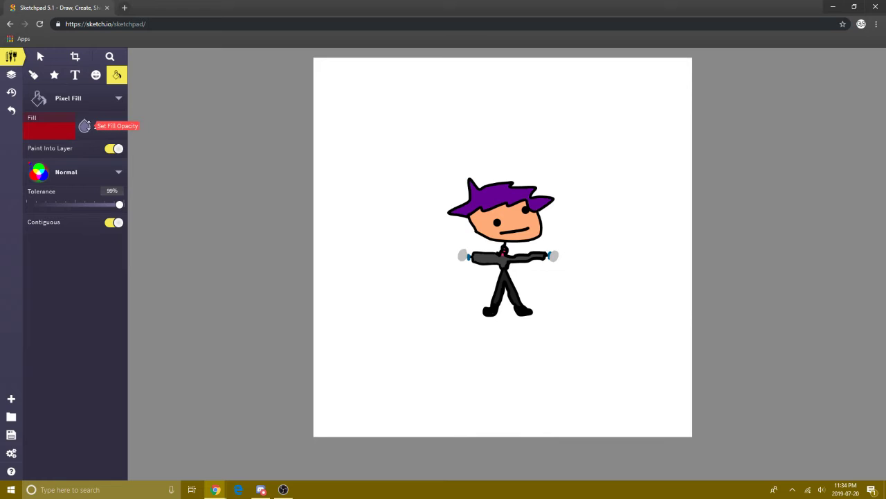
click(320, 115)
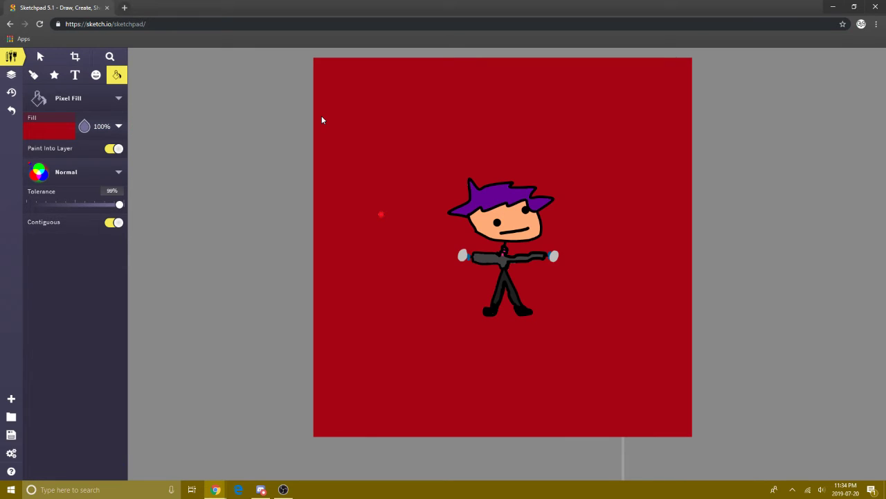
key(ctrl+z)
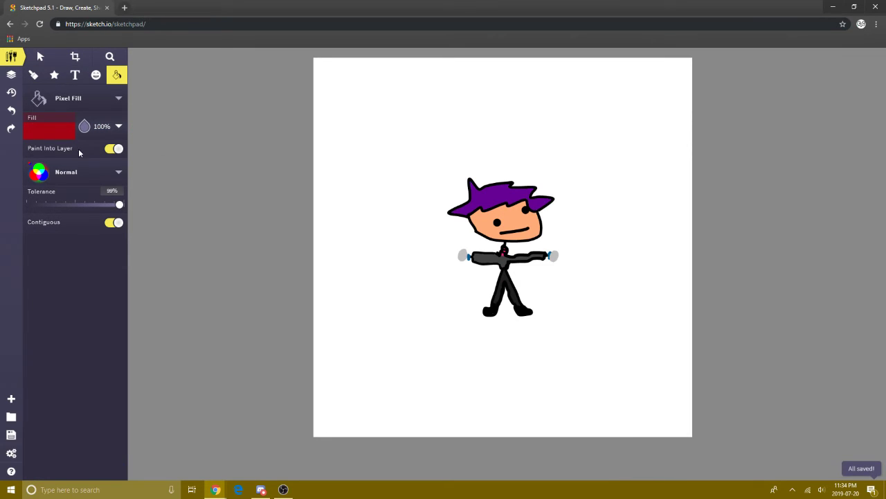
Set the Pixel Fill to solid dark blue 001a61 and fill the background around the figure.
click(50, 134)
click(150, 124)
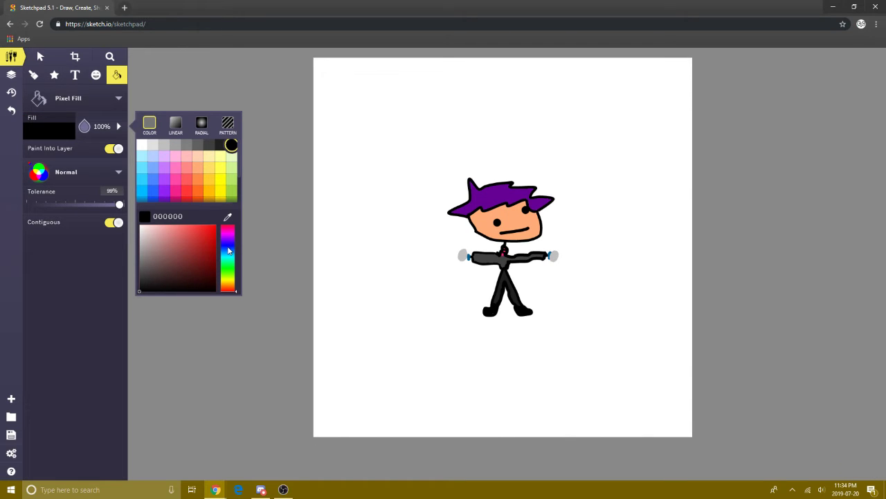
scroll(163, 186, down, 3)
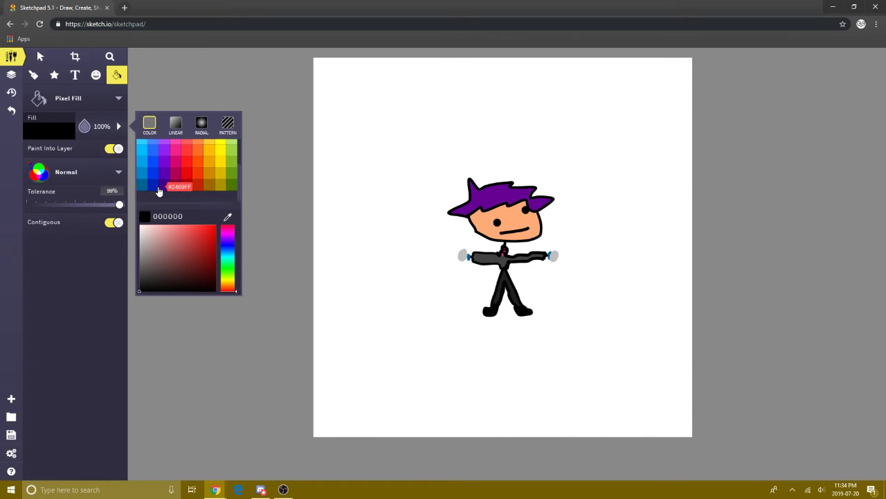
click(155, 185)
drag(216, 248, 229, 266)
click(370, 216)
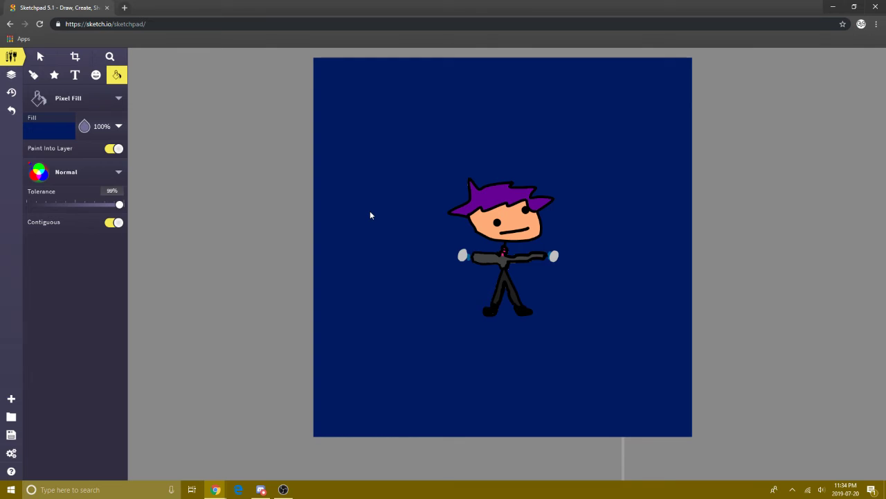
Switch to the Paintbrush and set its outline colour to purple 3e0087 and its size to 50 px.
click(49, 131)
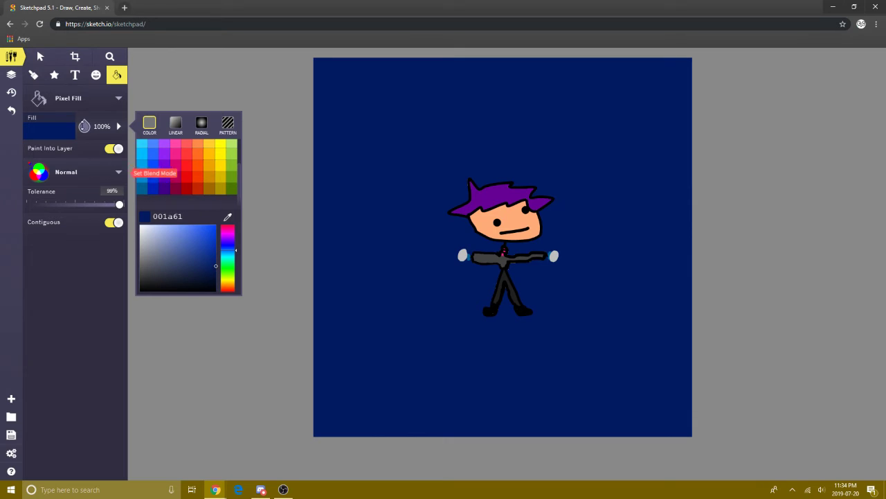
click(34, 77)
click(48, 157)
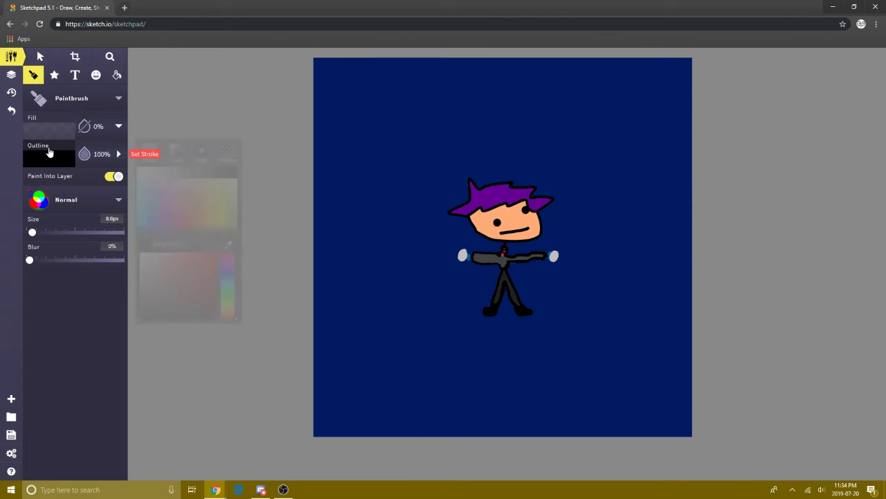
scroll(170, 225, down, 2)
click(169, 218)
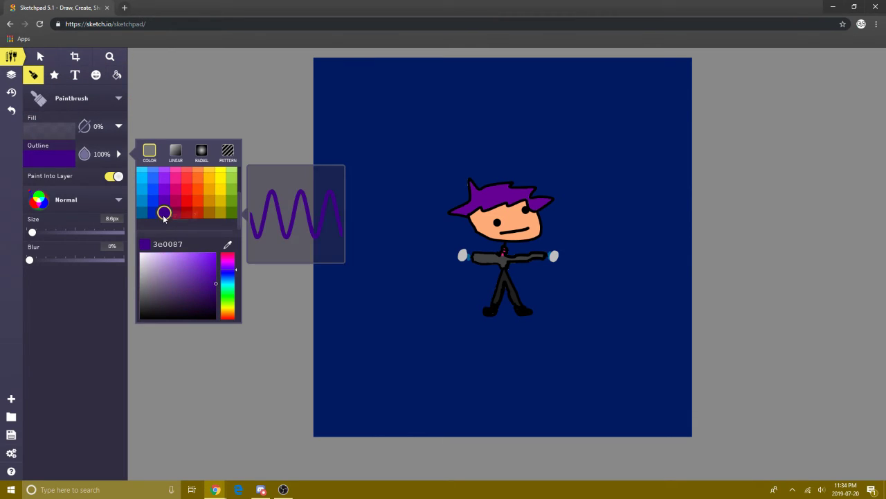
drag(32, 231, 47, 234)
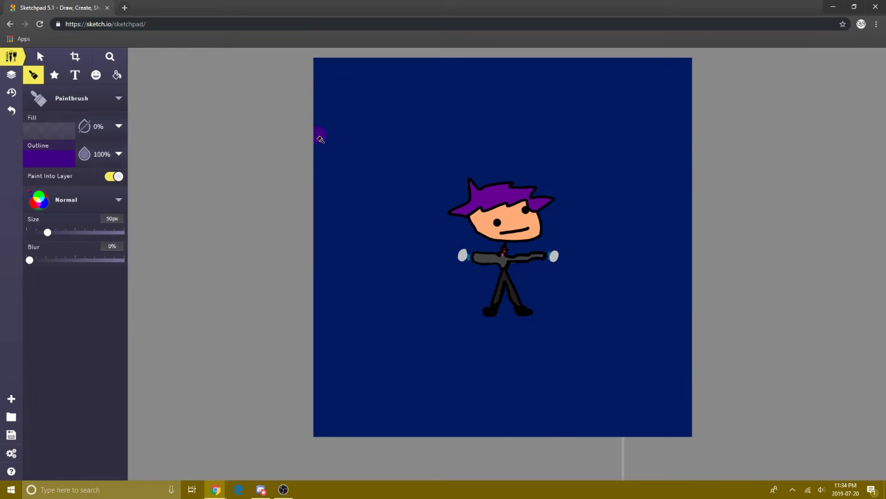
Try purple bands across the background above and below the figure and undo them.
drag(508, 121, 882, 188)
drag(322, 356, 751, 344)
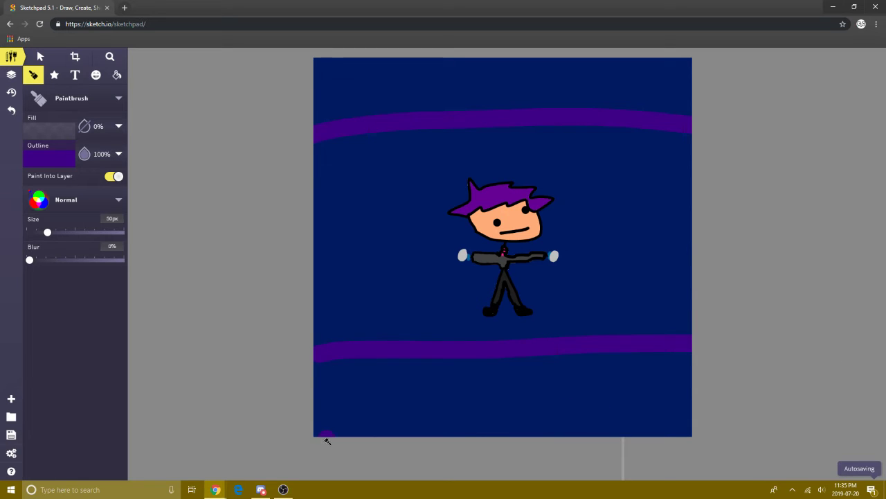
mouse_move(380, 330)
mouse_down()
mouse_move(445, 239)
mouse_move(535, 176)
mouse_move(649, 167)
mouse_move(746, 179)
mouse_up()
drag(588, 455, 204, 264)
key(ctrl+z)
key(ctrl+z)
drag(313, 296, 321, 302)
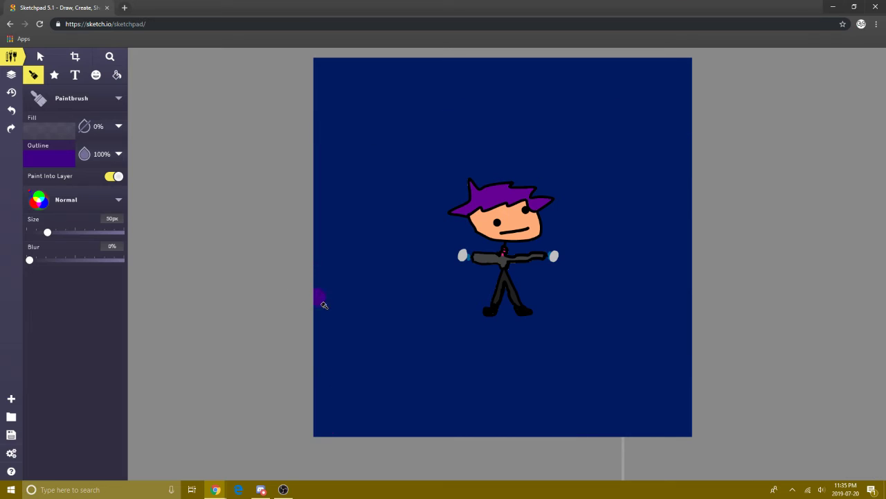
Paint purple bands curving above the figure, running across behind its legs, and rising from the canvas's bottom edge to its right edge.
mouse_move(351, 112)
mouse_down()
mouse_move(596, 162)
mouse_move(797, 252)
mouse_up()
mouse_move(294, 367)
mouse_down()
mouse_move(381, 326)
mouse_move(702, 279)
mouse_up()
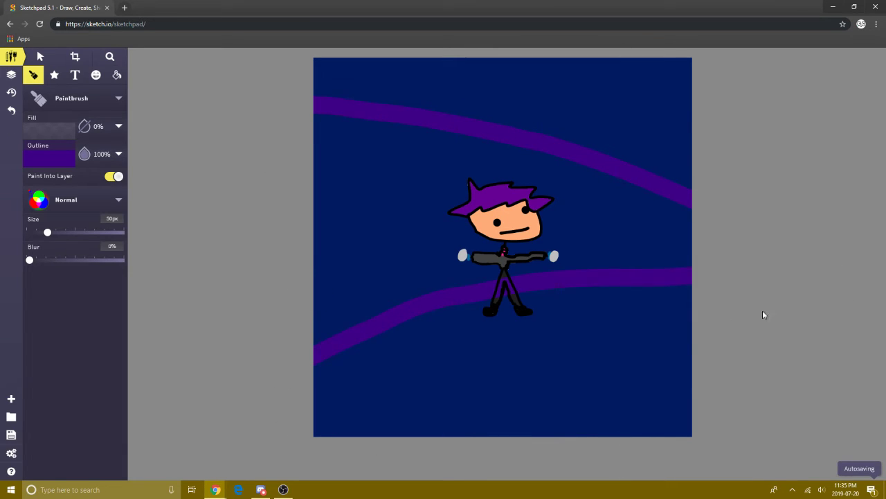
key(ctrl+z)
drag(259, 342, 468, 295)
drag(525, 293, 699, 284)
mouse_move(419, 452)
mouse_down()
mouse_move(437, 423)
mouse_move(543, 352)
mouse_move(630, 311)
mouse_move(812, 300)
mouse_up()
Paint a purple diagonal band from the canvas's left edge past the legs to the lower-right corner, plus an arched band behind the hair.
mouse_move(299, 146)
mouse_down()
mouse_move(441, 249)
mouse_move(503, 310)
mouse_up()
key(ctrl+z)
mouse_move(302, 191)
mouse_down()
mouse_move(313, 163)
mouse_move(469, 277)
mouse_up()
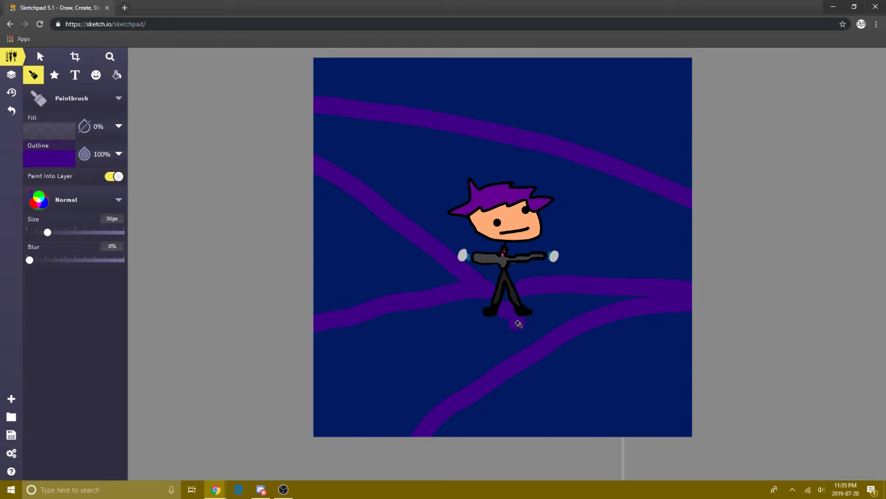
key(ctrl+z)
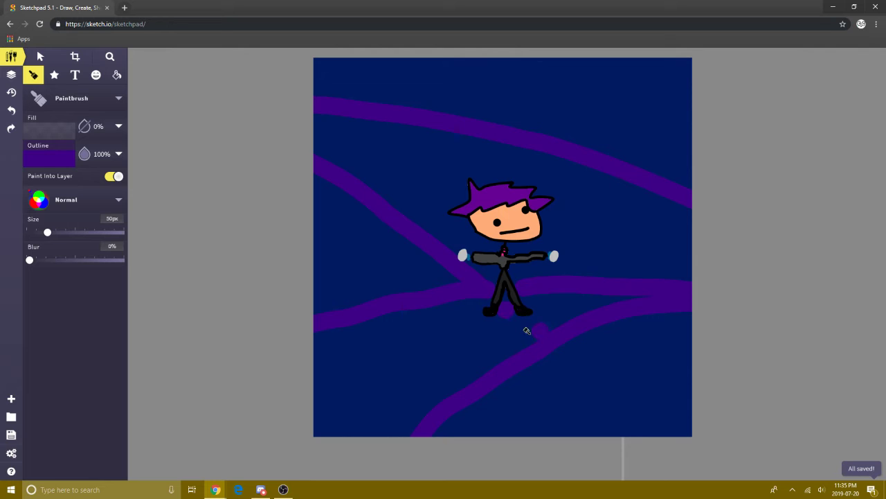
key(ctrl+y)
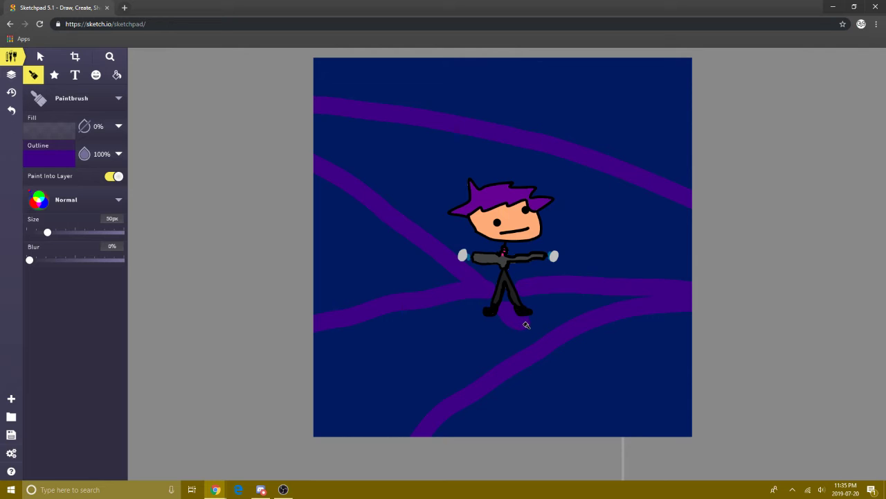
drag(561, 346, 696, 436)
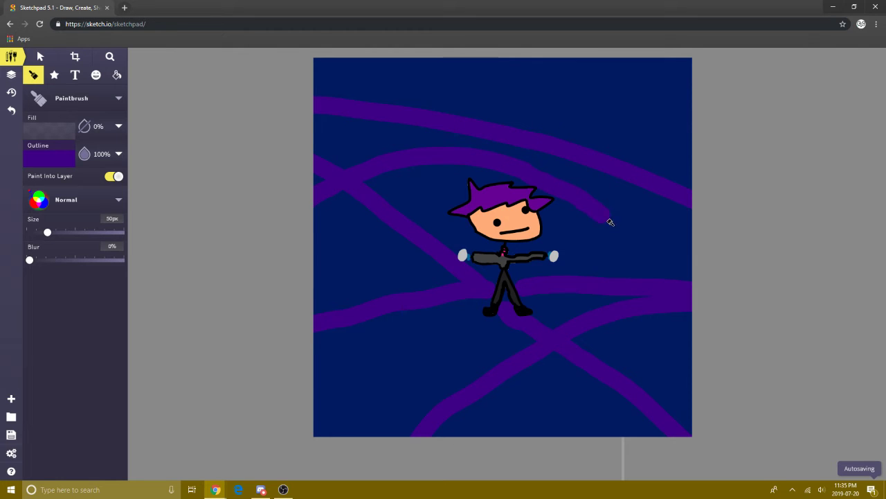
Set the brush colour to dark brown 3c1000 and paint a solid round rock at the right end of the arched band.
click(50, 158)
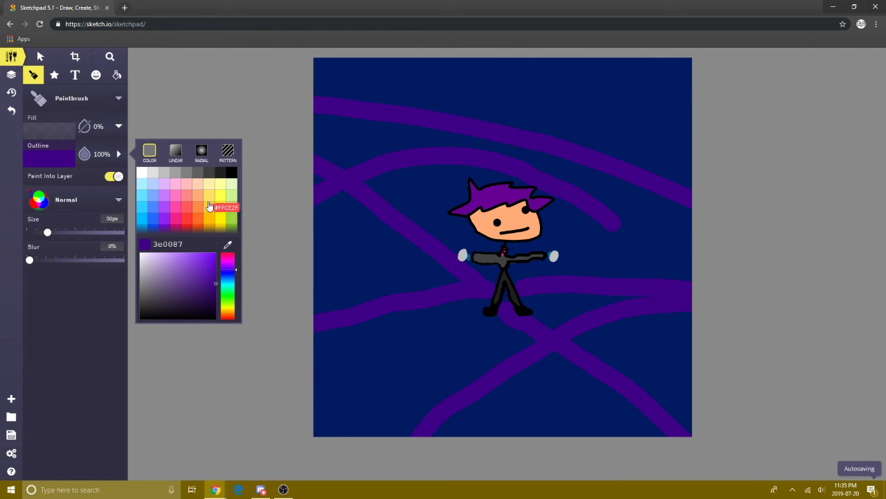
scroll(198, 220, down, 2)
click(227, 257)
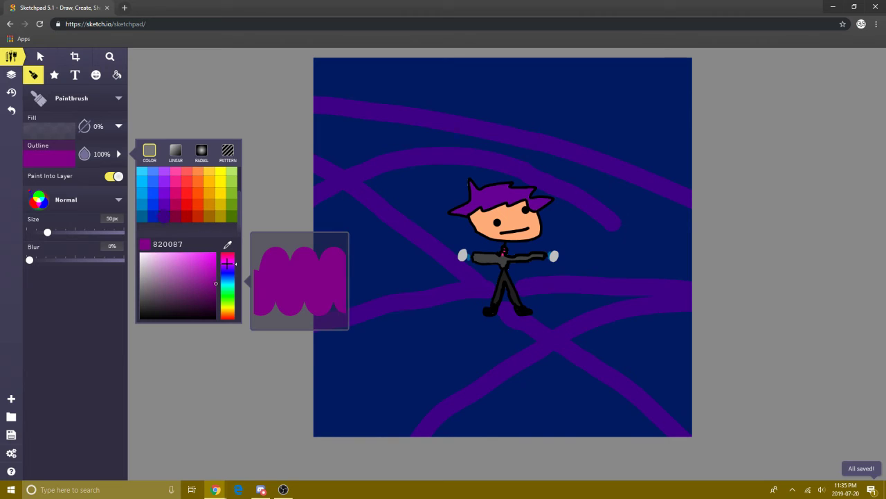
drag(235, 252, 236, 316)
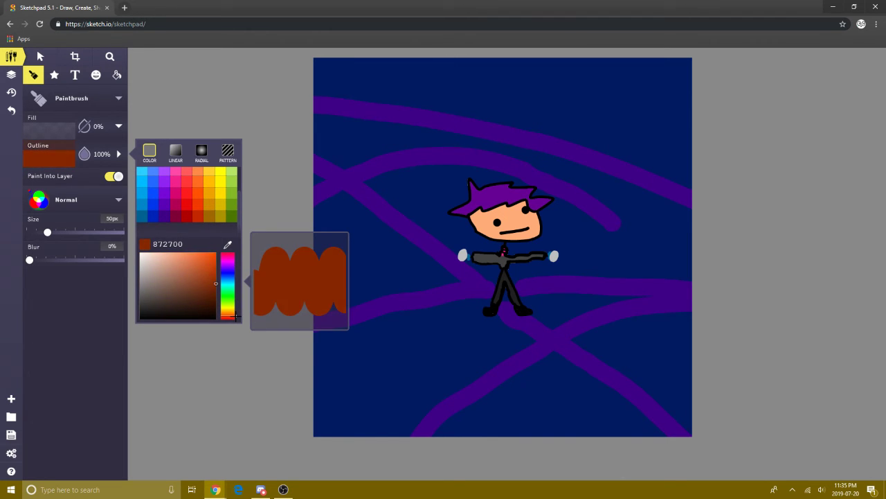
drag(206, 282, 222, 298)
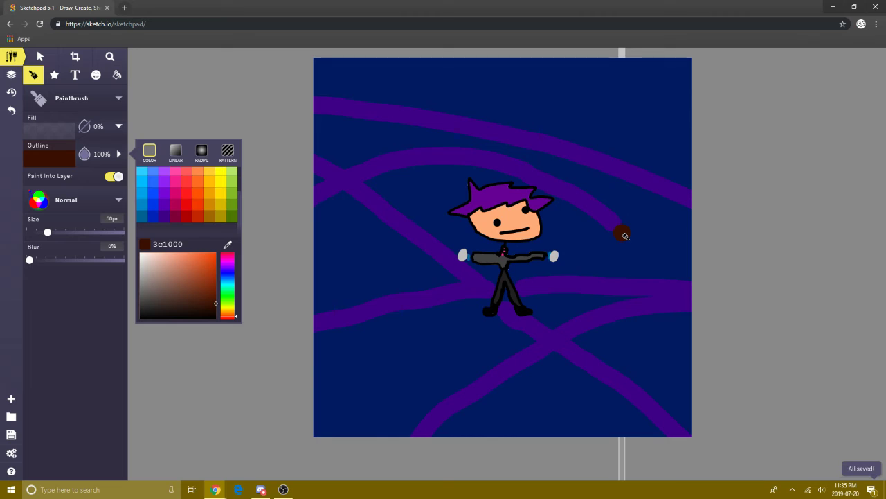
mouse_move(625, 235)
mouse_down()
mouse_move(667, 257)
mouse_move(637, 272)
mouse_up()
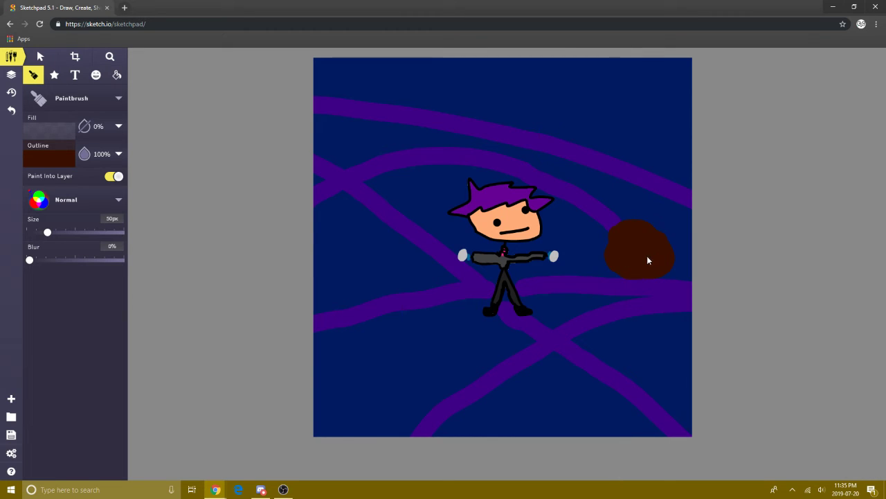
Set the brush colour to red ff0000 and its size to 9.8 px, and outline jagged flames around the brown rock's right side.
click(45, 161)
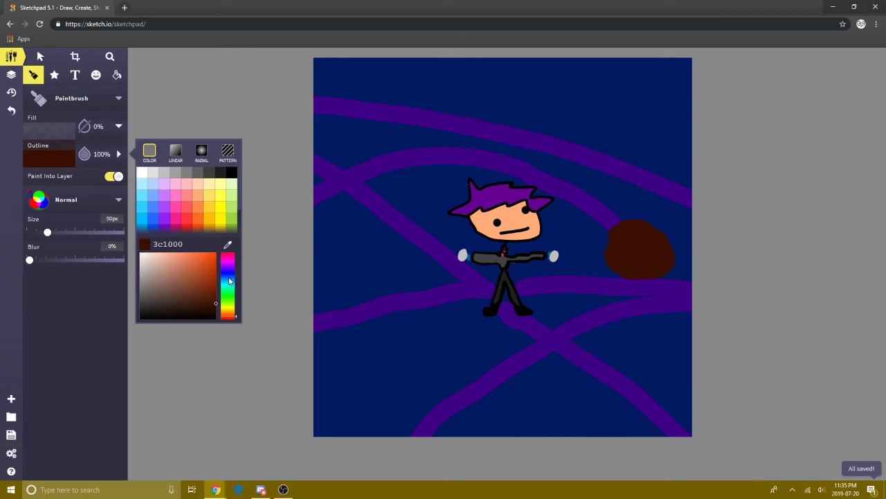
drag(230, 281, 222, 368)
click(215, 263)
drag(231, 267, 234, 275)
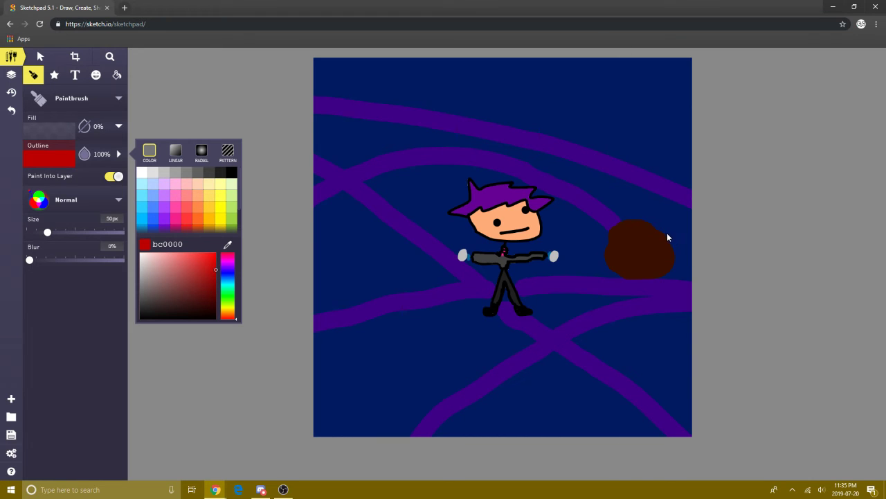
drag(227, 310, 227, 320)
drag(208, 269, 216, 252)
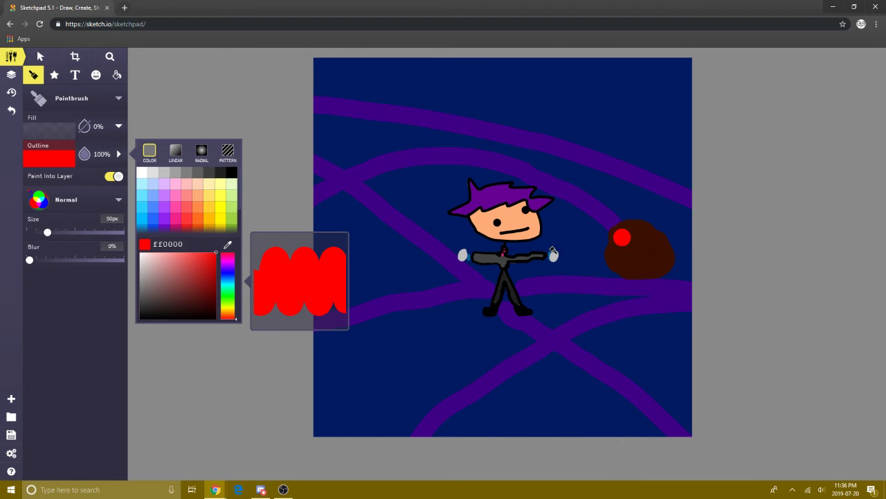
drag(47, 233, 33, 239)
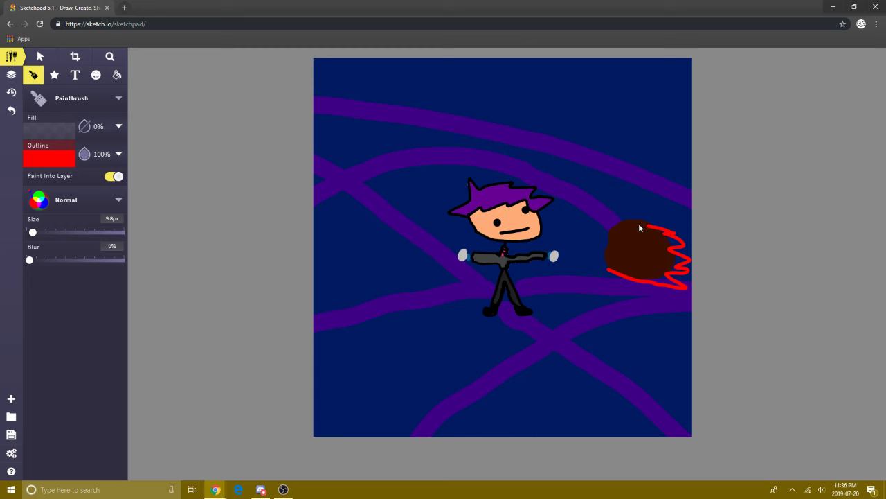
Complete the red flame outline over the rock's top and left side, and paint a jagged orange outline just inside it.
mouse_move(631, 217)
mouse_down()
mouse_move(603, 224)
mouse_move(614, 258)
mouse_up()
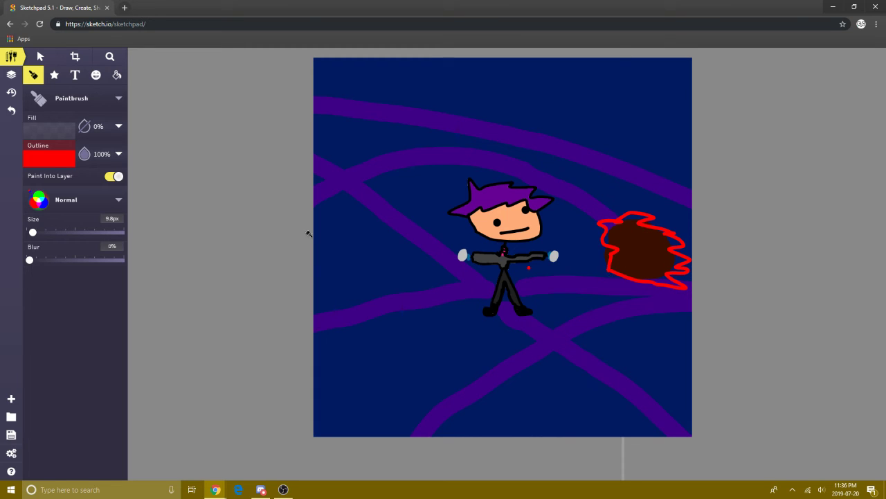
click(31, 164)
drag(223, 315, 223, 316)
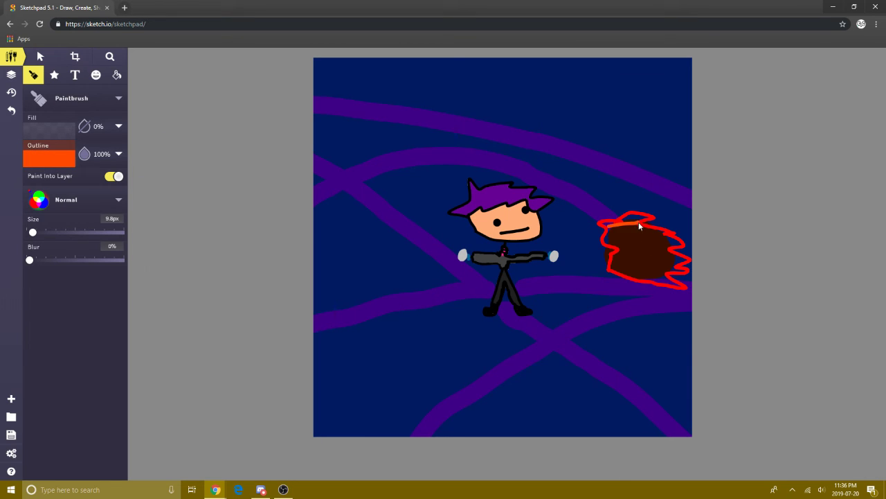
mouse_move(661, 274)
mouse_down()
mouse_move(633, 270)
mouse_move(610, 229)
mouse_up()
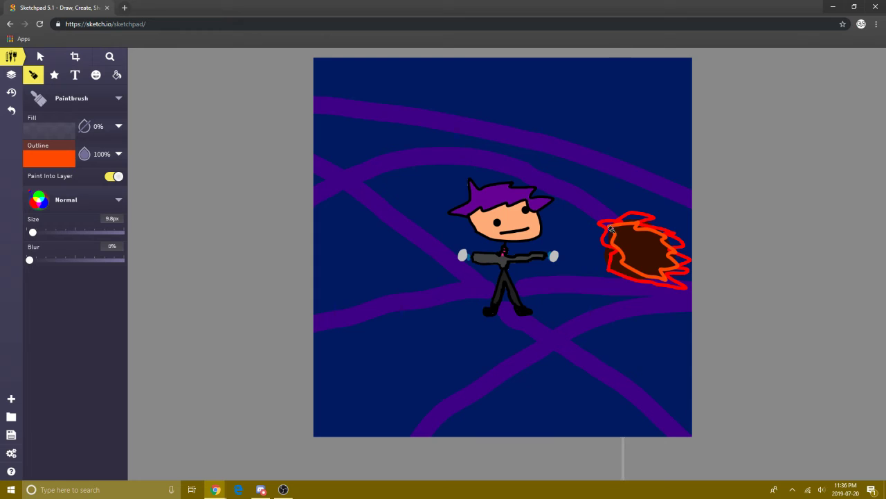
Set the brush colour to yellow ffd300 and paint a jagged flame shape inside the orange outline on the rock.
click(59, 160)
drag(228, 313, 227, 309)
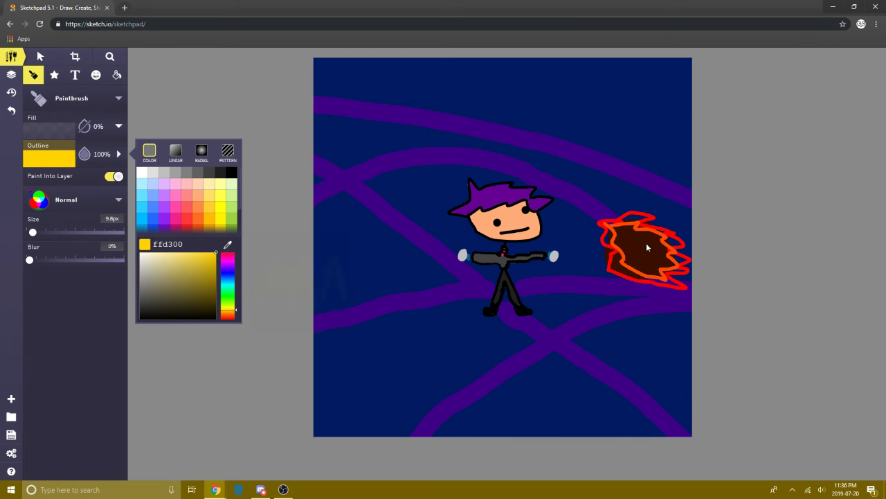
click(625, 235)
mouse_move(619, 231)
mouse_down()
mouse_move(652, 235)
mouse_move(641, 247)
mouse_move(659, 270)
mouse_move(643, 268)
mouse_move(631, 240)
mouse_up()
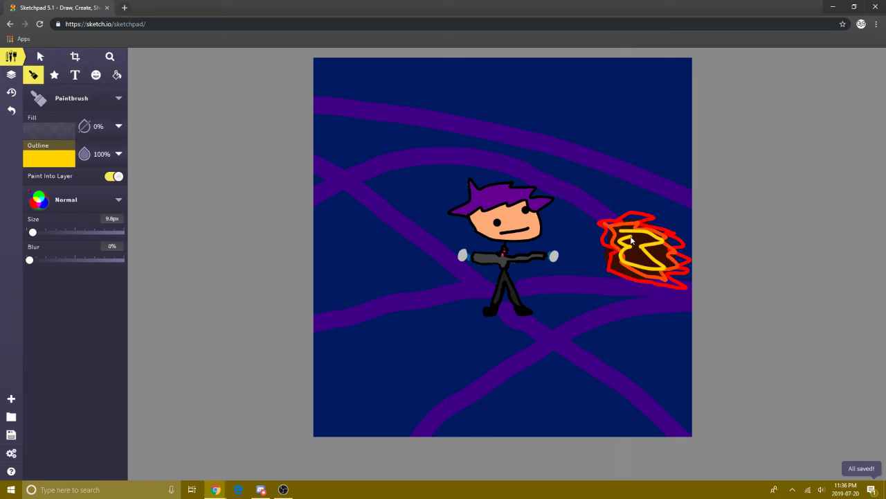
Set the brush colour to white ffffff and paint cross-shaped stars above, left of and below the figure.
click(51, 157)
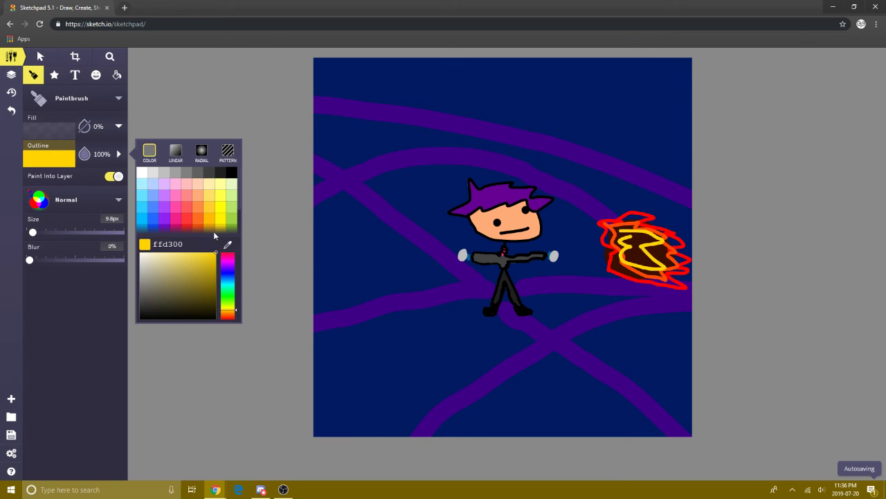
click(142, 174)
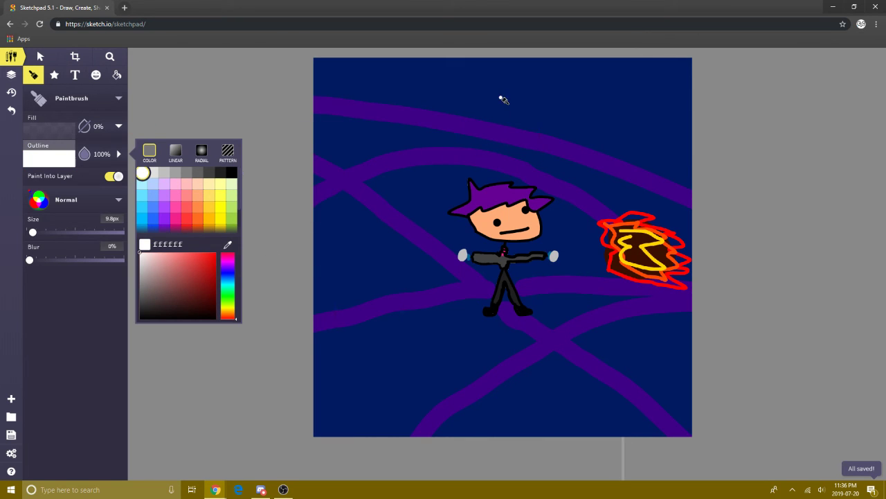
drag(501, 96, 496, 105)
drag(583, 152, 575, 171)
mouse_move(377, 219)
mouse_down()
mouse_move(373, 241)
mouse_move(390, 229)
mouse_up()
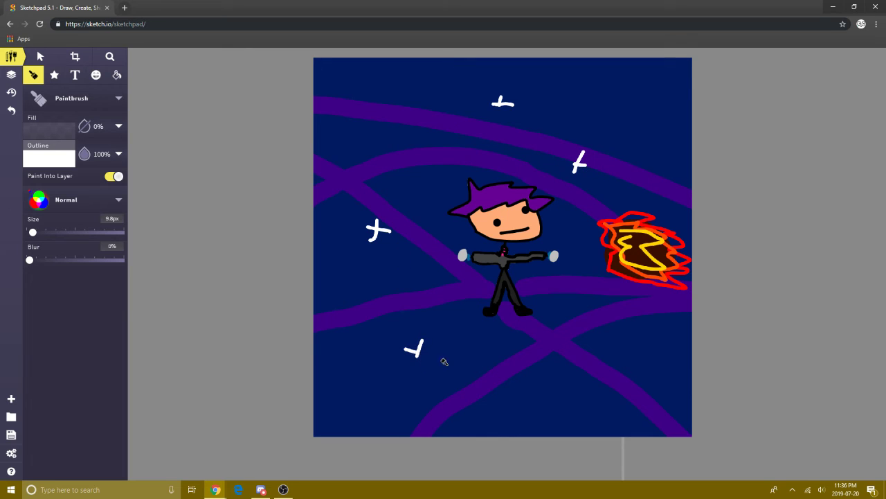
mouse_move(618, 339)
mouse_down()
mouse_move(630, 345)
mouse_move(620, 347)
mouse_up()
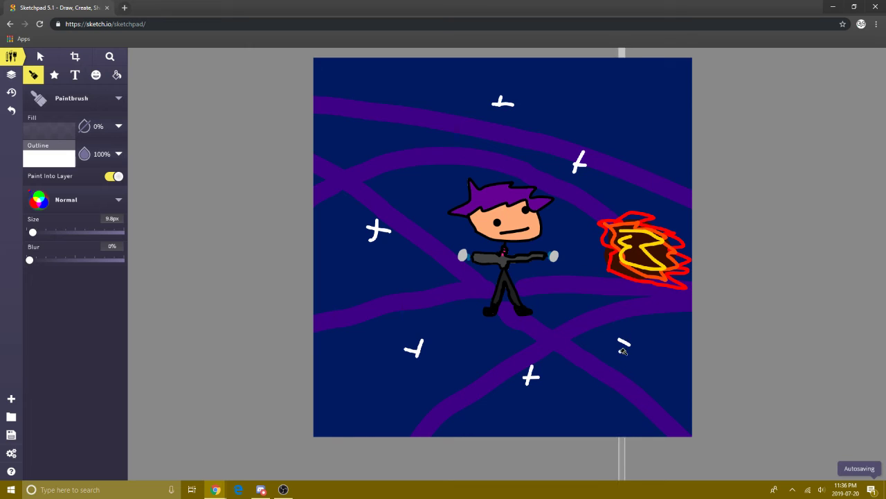
click(395, 342)
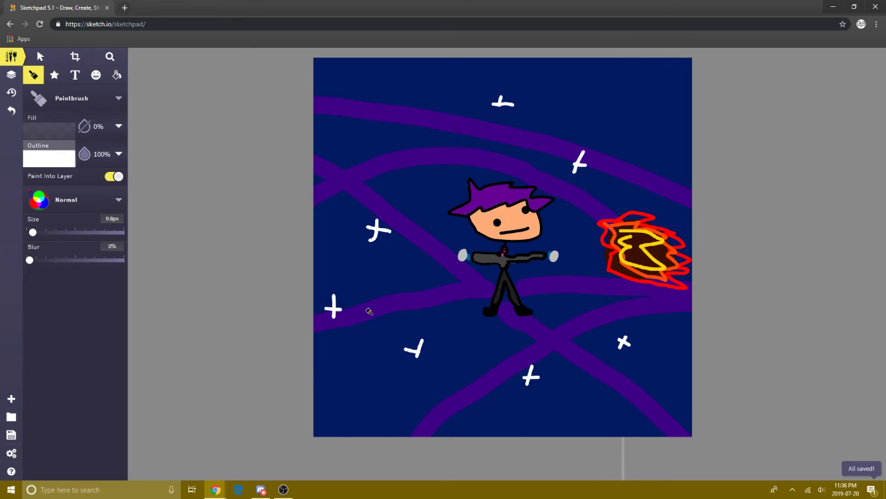
Paint more white cross-shaped stars near the canvas's upper corners, beside the hair and at the lower left, undoing stray strokes.
click(622, 143)
key(ctrl+z)
click(619, 63)
key(ctrl+z)
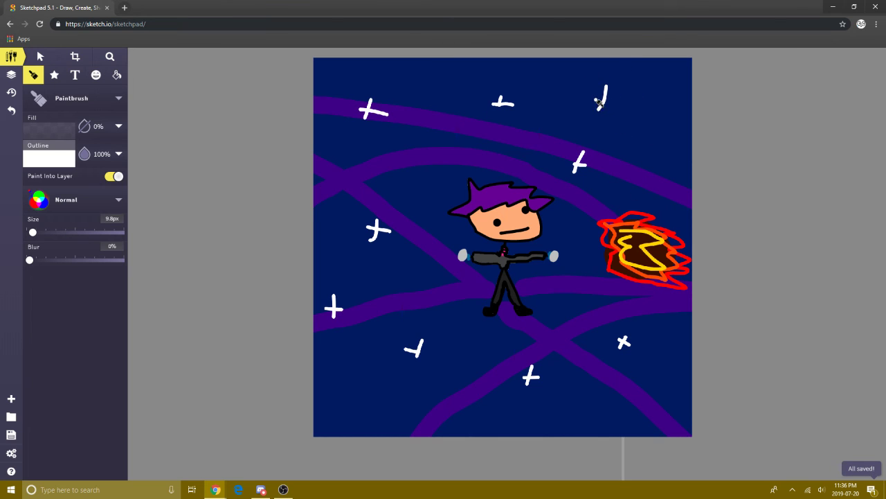
drag(410, 178, 430, 175)
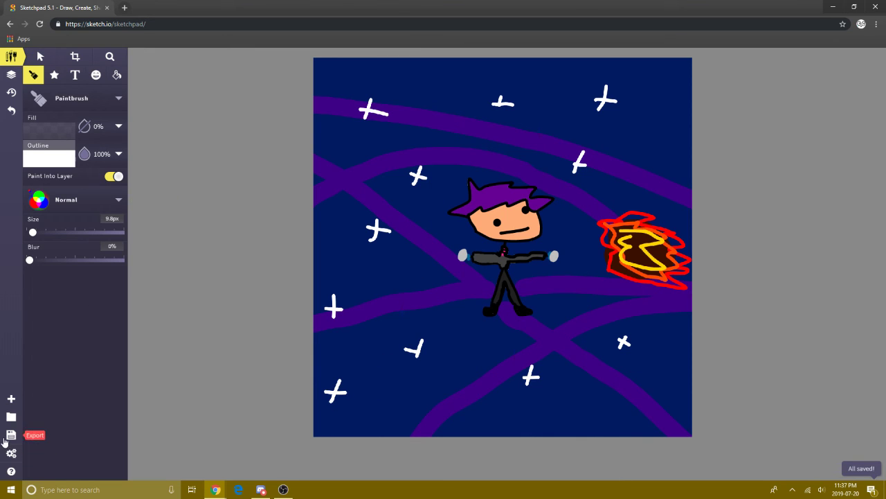
click(11, 435)
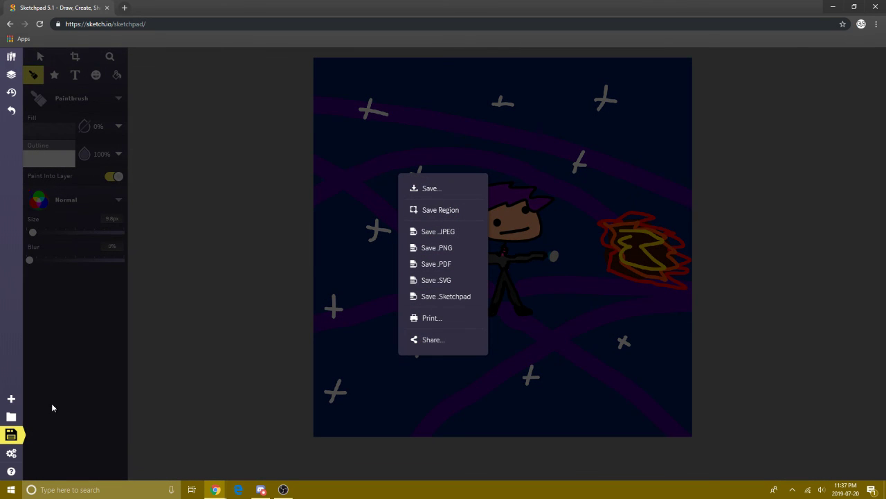
click(74, 383)
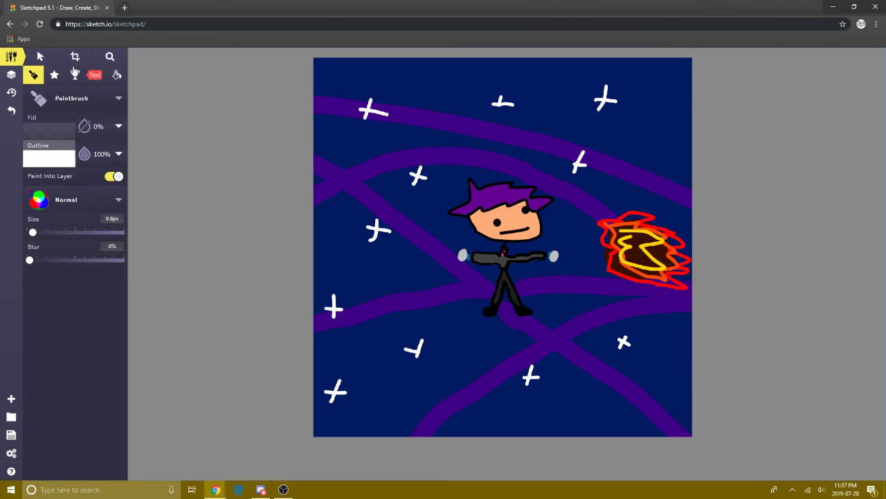
Switch to the Text tool and set its font to Open Sans.
click(75, 74)
click(119, 99)
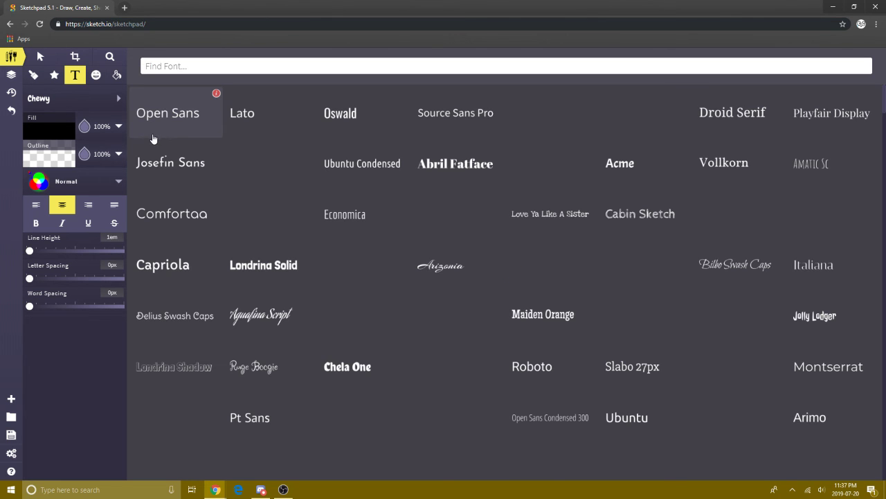
click(168, 125)
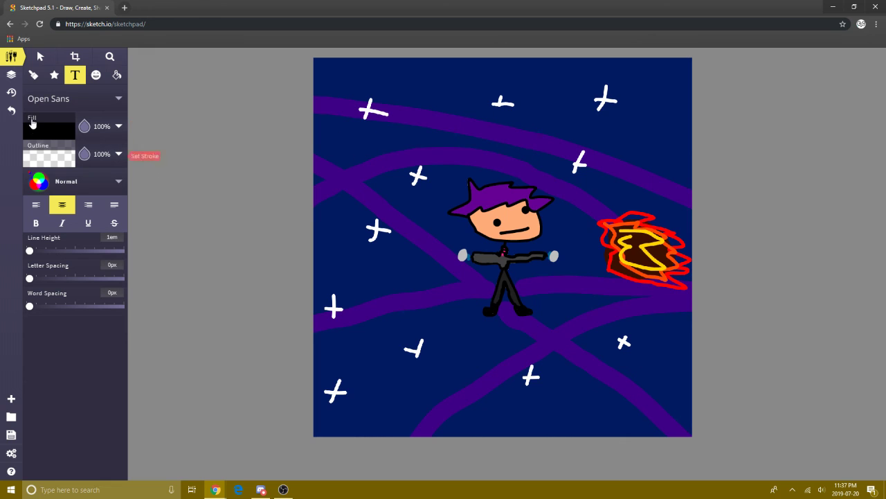
Set the text fill colour to light pink ff79c2.
click(32, 122)
scroll(180, 192, down, 2)
scroll(178, 163, up, 3)
click(175, 168)
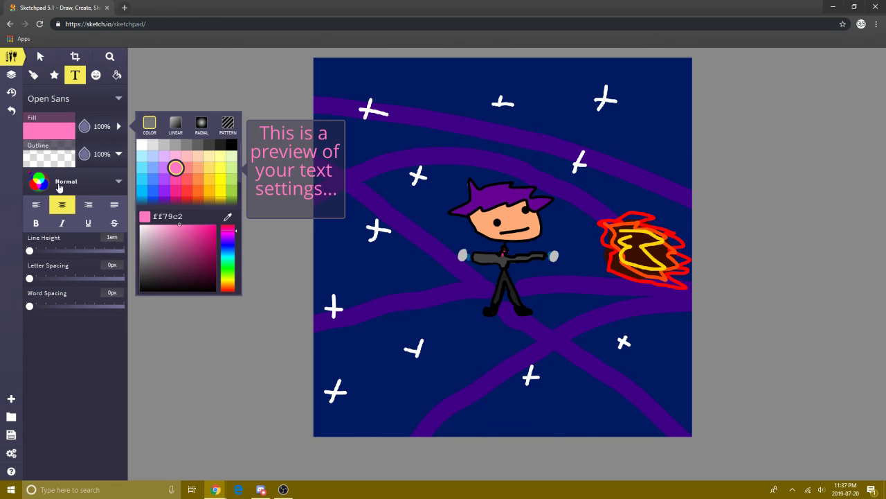
click(49, 158)
scroll(197, 204, down, 3)
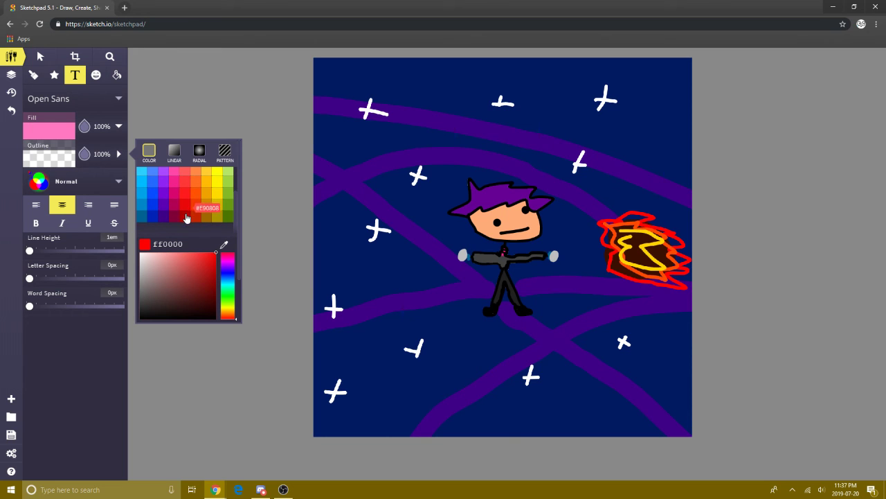
click(174, 204)
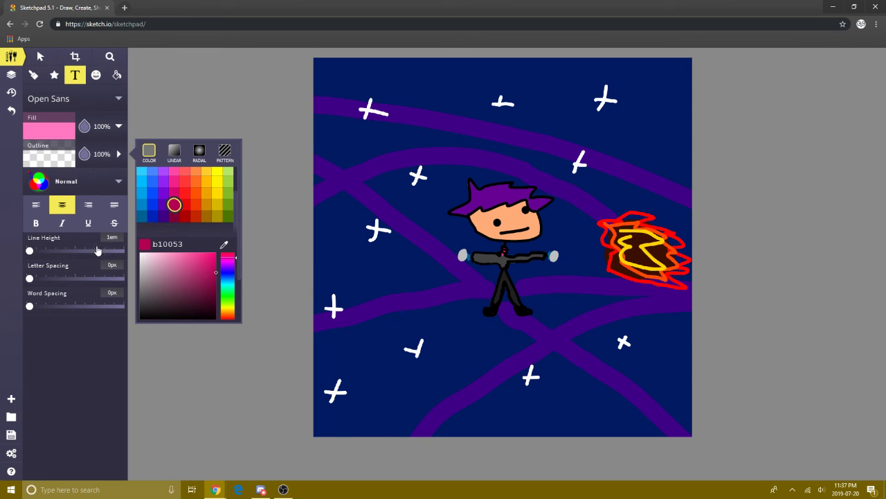
click(50, 153)
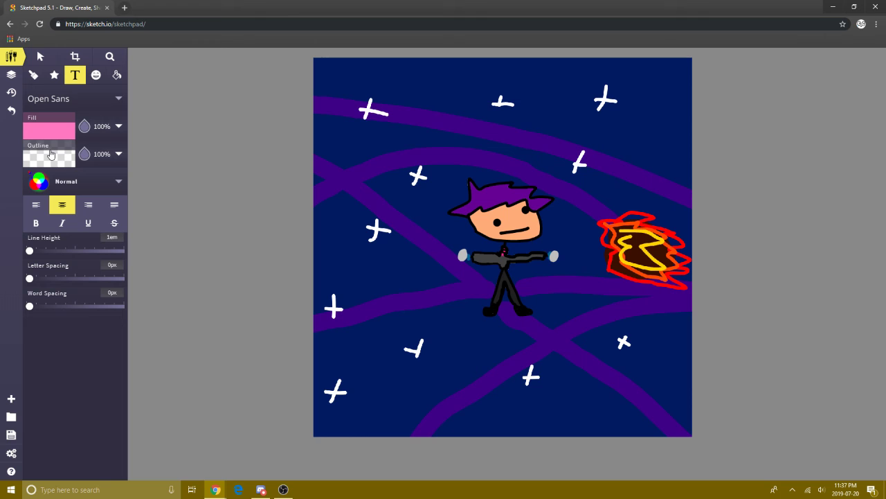
Give the text a dark pink d7066f outline with a line width of 6.1 px.
click(59, 160)
click(175, 219)
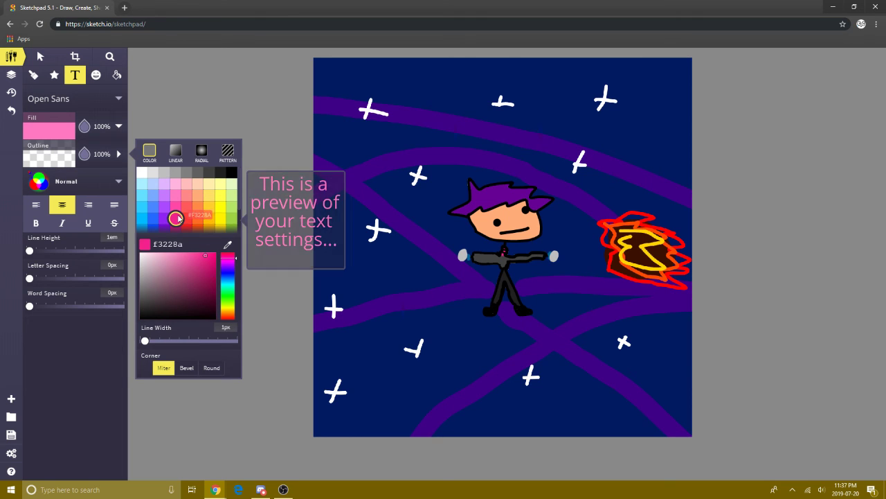
click(175, 229)
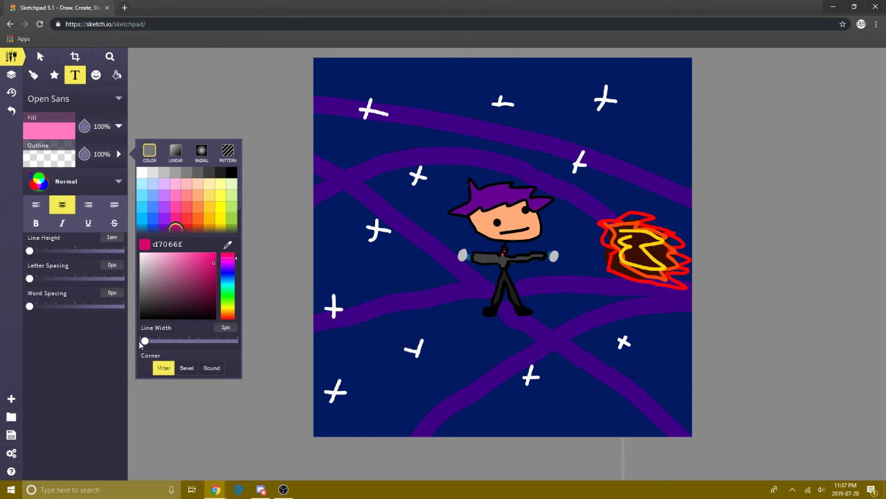
click(146, 340)
mouse_move(153, 345)
mouse_down()
mouse_move(162, 342)
mouse_move(153, 342)
mouse_up()
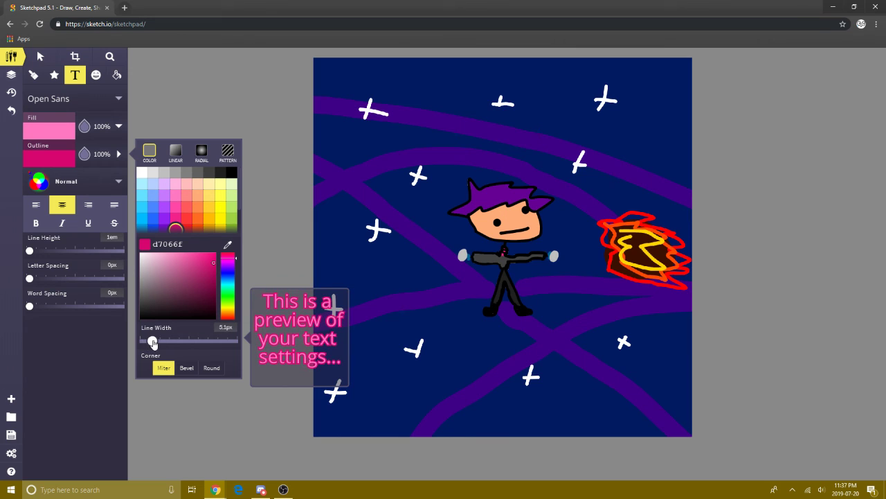
Try light blue, orange and green text fills, and settle on hot pink f3228a.
click(34, 127)
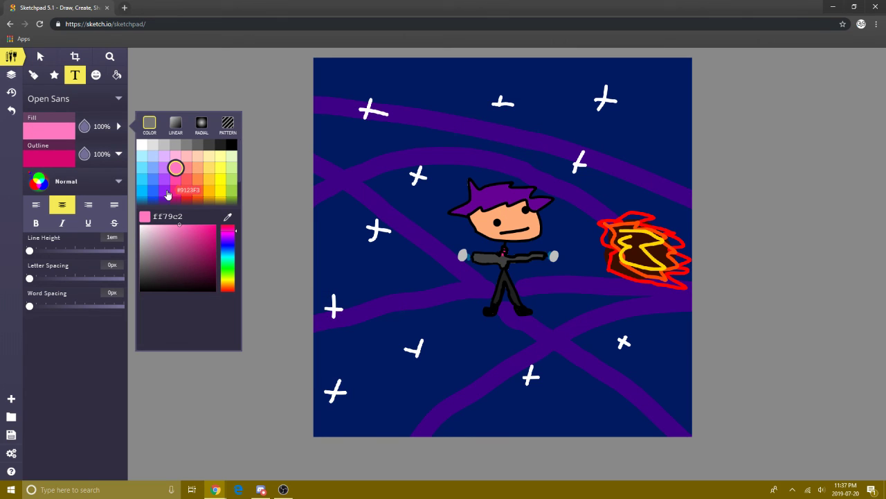
click(150, 170)
click(142, 168)
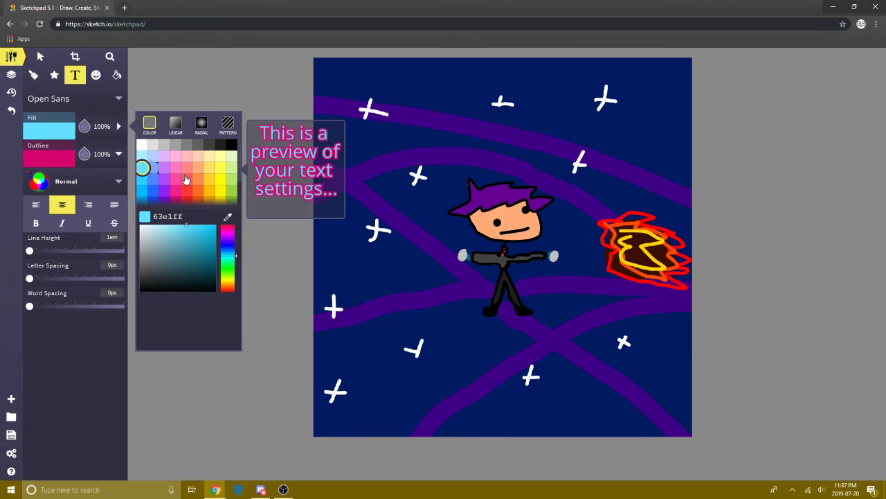
click(153, 190)
click(209, 191)
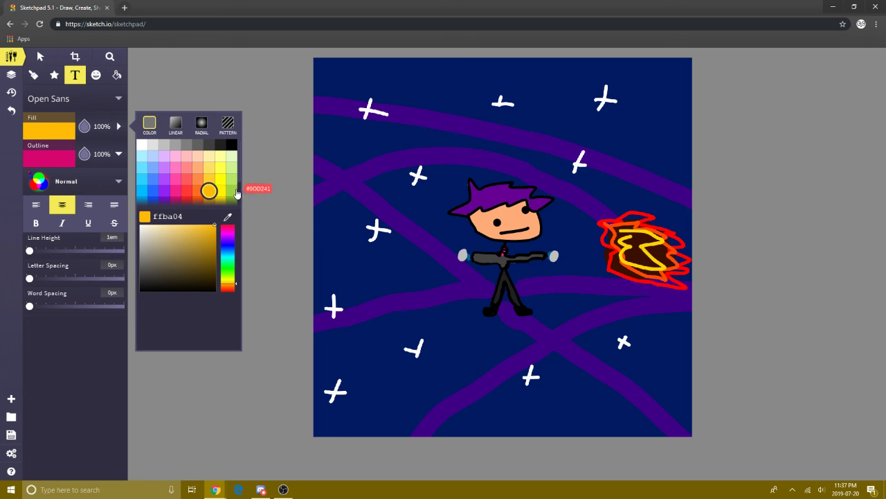
click(232, 191)
click(229, 198)
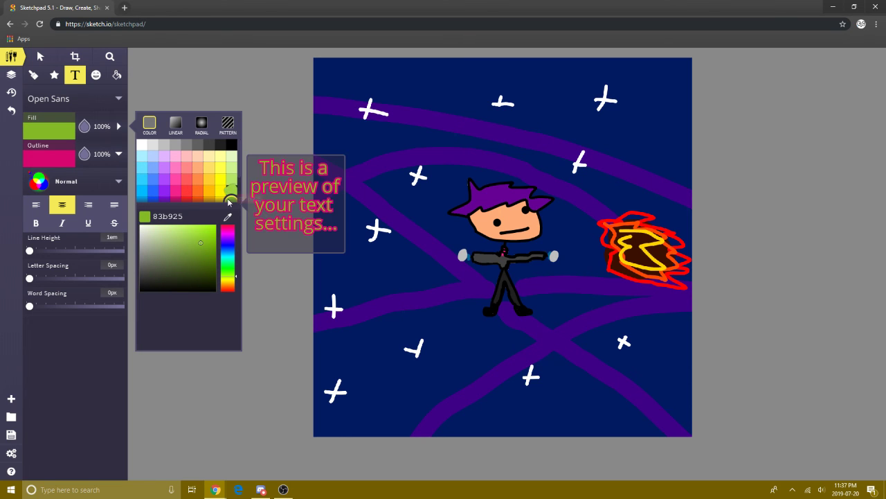
click(179, 198)
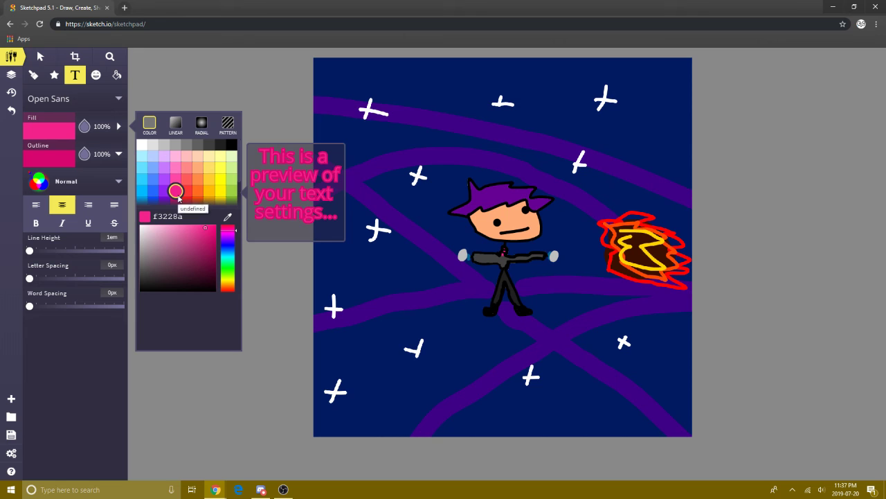
Change the text outline colour to bright blue 2bcfff.
click(49, 158)
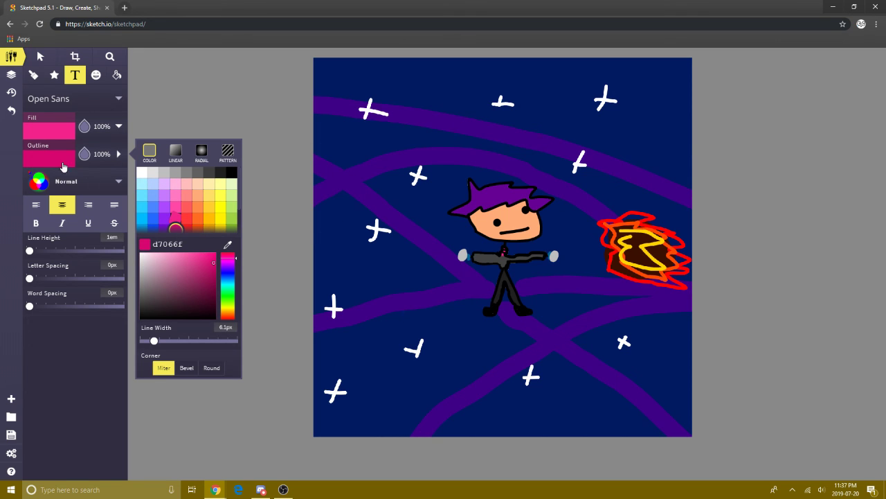
click(230, 219)
click(147, 210)
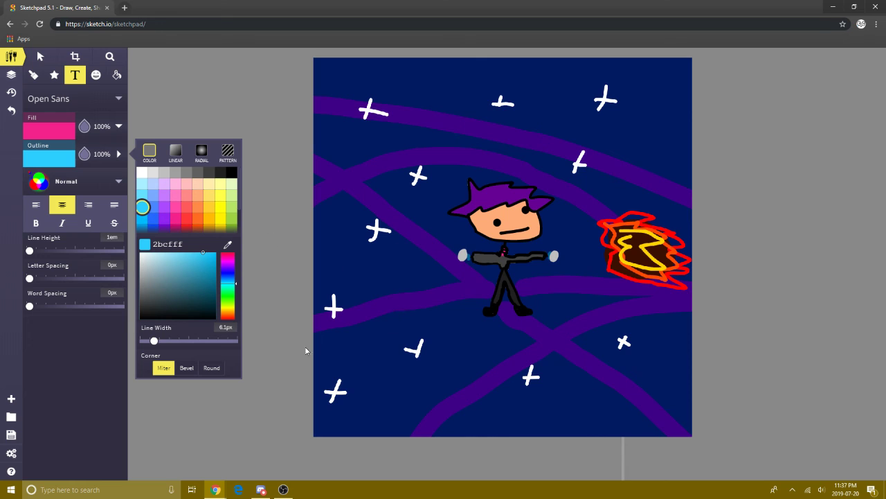
Place a text box across the figure's legs and enter "subscrib" in it.
click(437, 294)
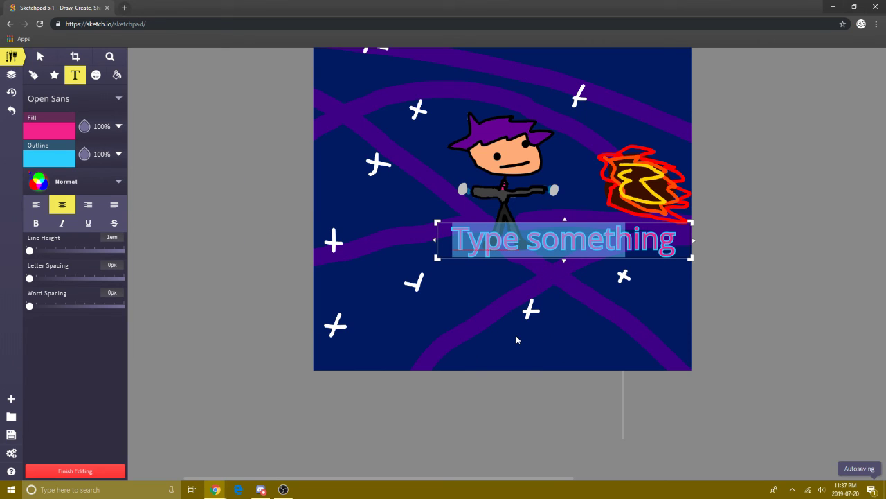
text(subs)
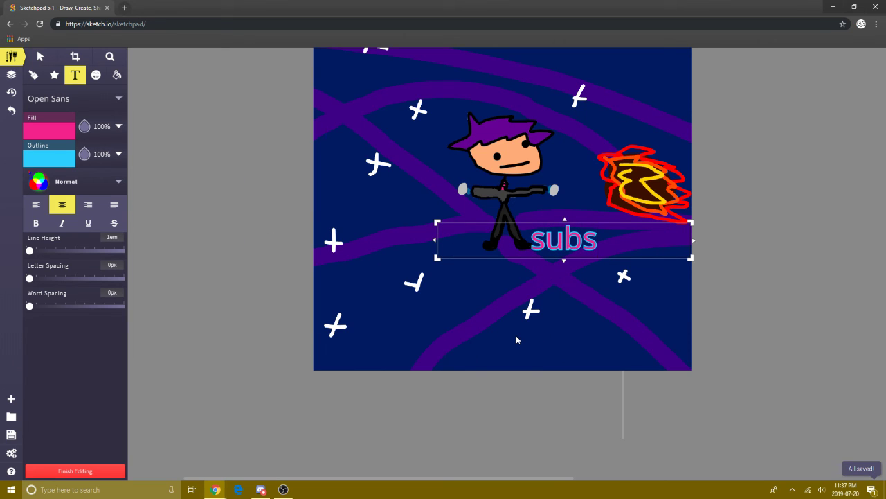
text(crib)
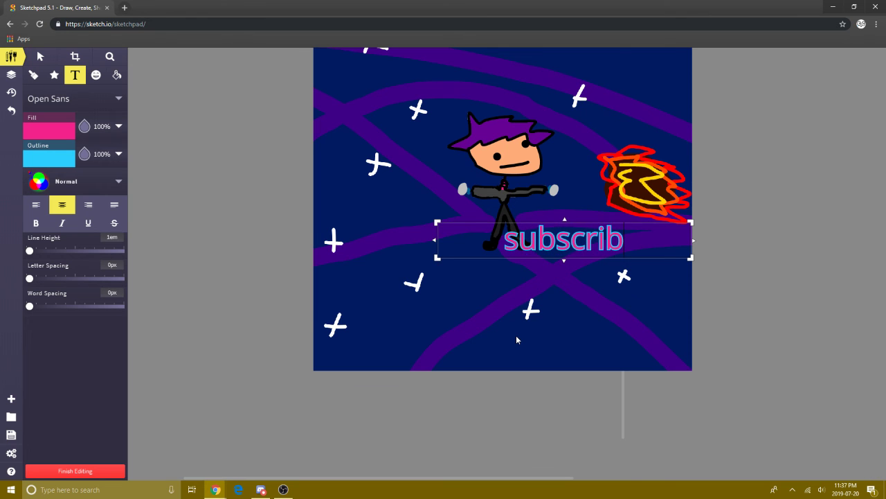